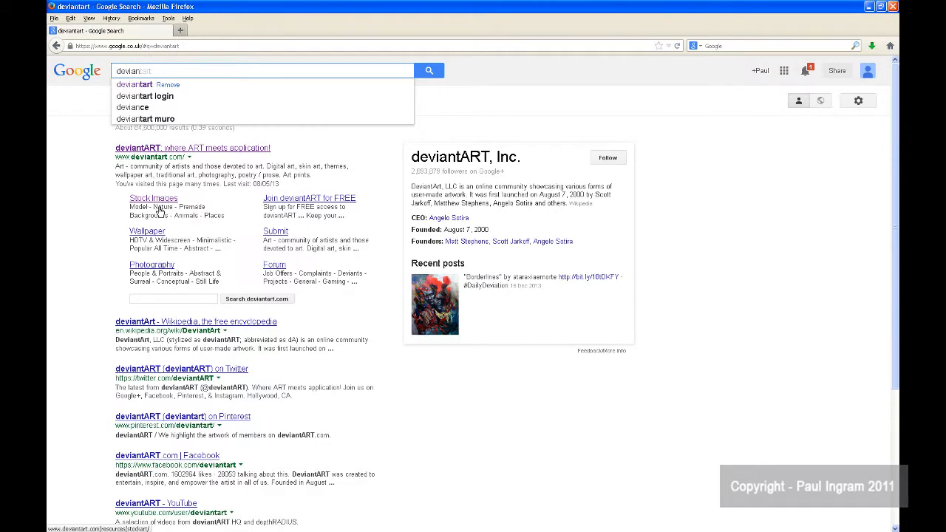
Step: Open deviantART's Stock Images category from the search results and search it for "studio"
{"action": "left_click", "coordinate": [164, 206]}
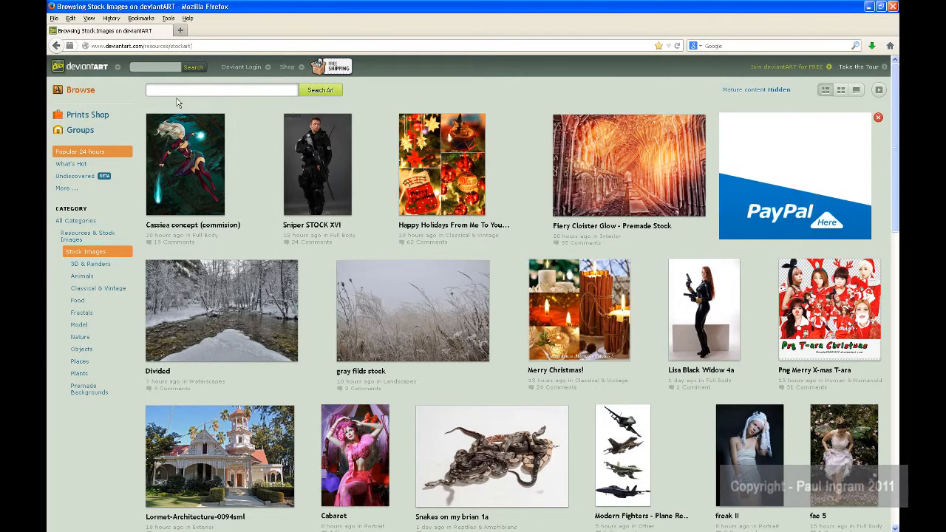
{"action": "left_click", "coordinate": [176, 93]}
{"action": "type", "text": "studio"}
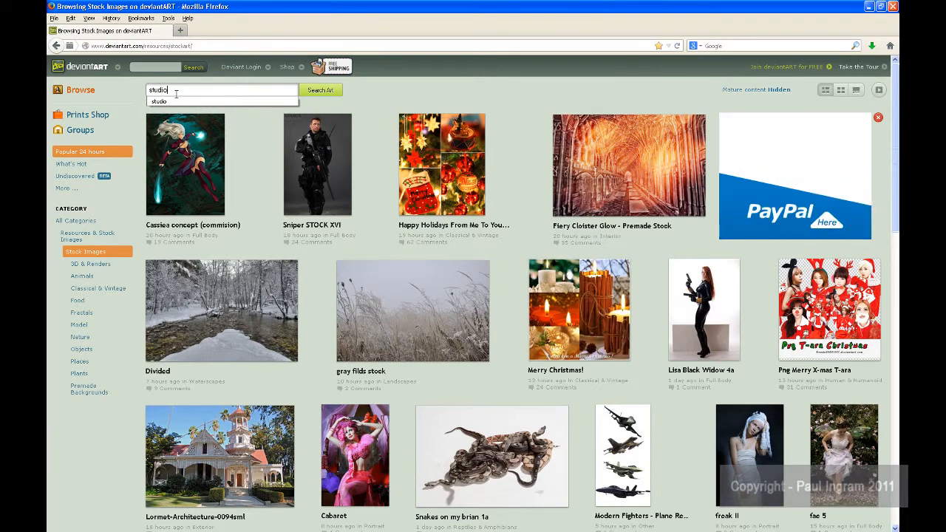
{"action": "key", "text": "Return"}
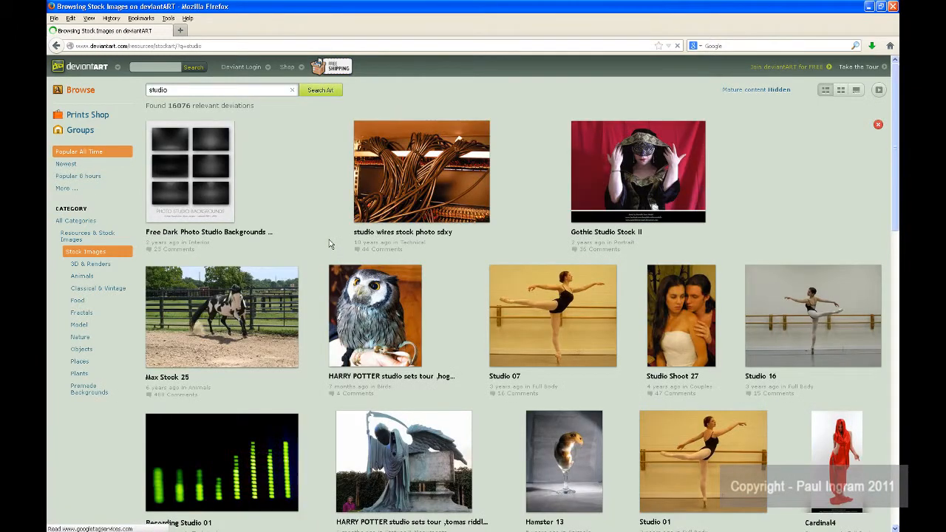
Step: Open the Cardinal4 stock photo of the red-draped woman and load its full-size download
{"action": "scroll", "coordinate": [298, 306], "scroll_direction": "down", "scroll_amount": 2}
{"action": "scroll", "coordinate": [300, 305], "scroll_direction": "down", "scroll_amount": 5}
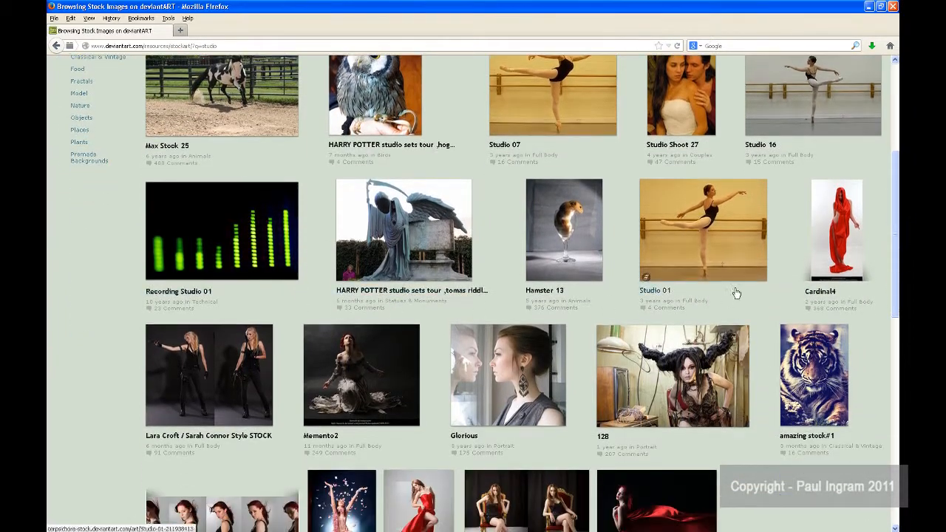
{"action": "left_click", "coordinate": [839, 230]}
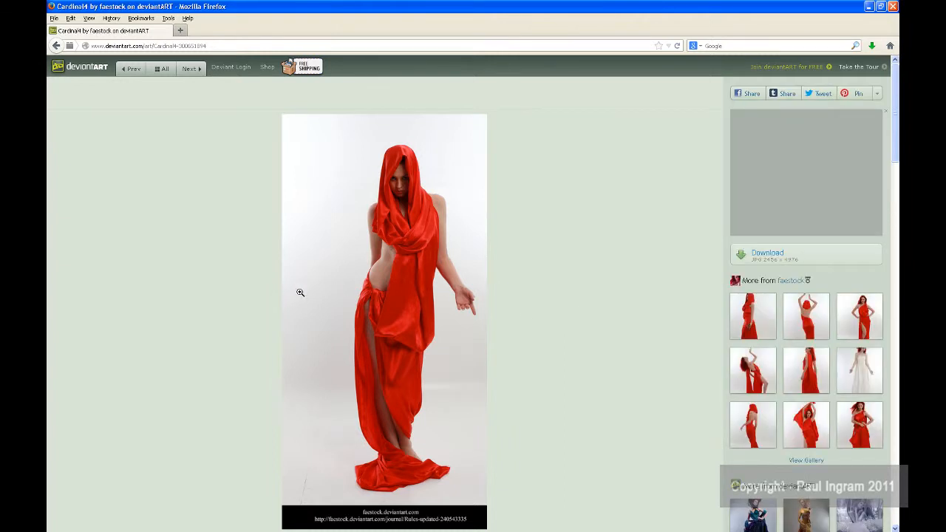
{"action": "scroll", "coordinate": [289, 294], "scroll_direction": "down", "scroll_amount": 3}
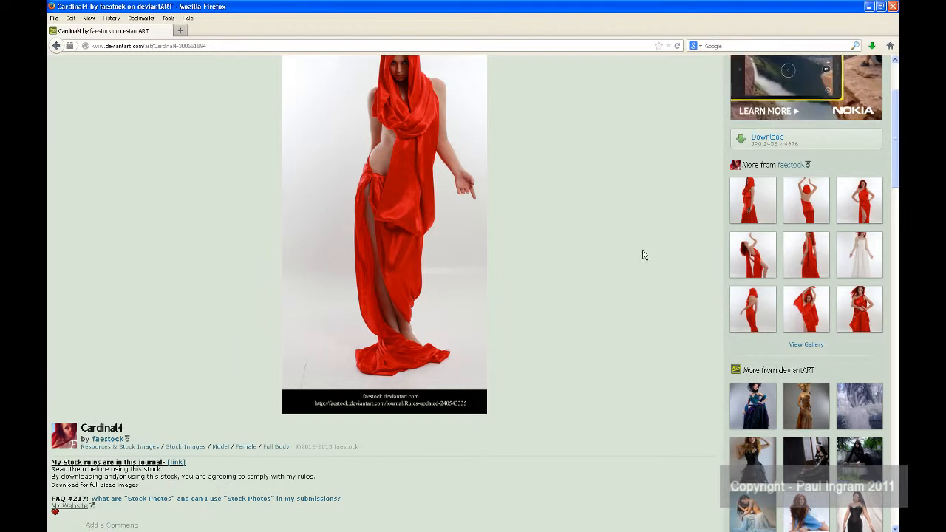
{"action": "left_click", "coordinate": [764, 145]}
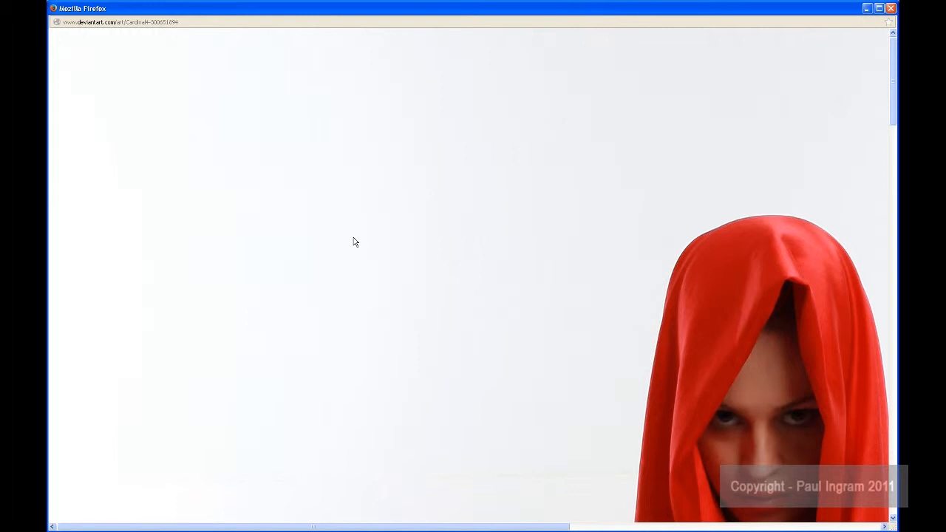
Step: Save the full-size photo to the desktop as a JPEG named redgirl and close its window
{"action": "right_click", "coordinate": [354, 242]}
{"action": "left_click", "coordinate": [373, 270]}
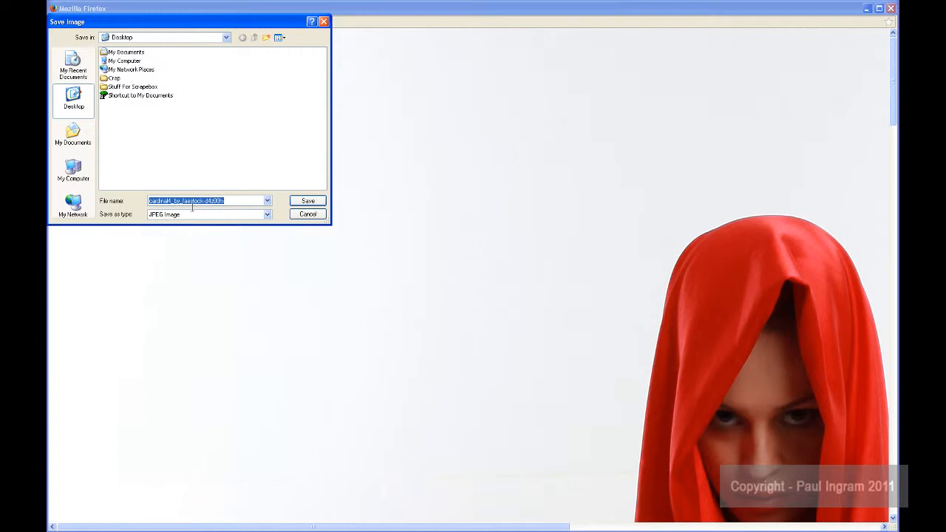
{"action": "type", "text": "redgirl"}
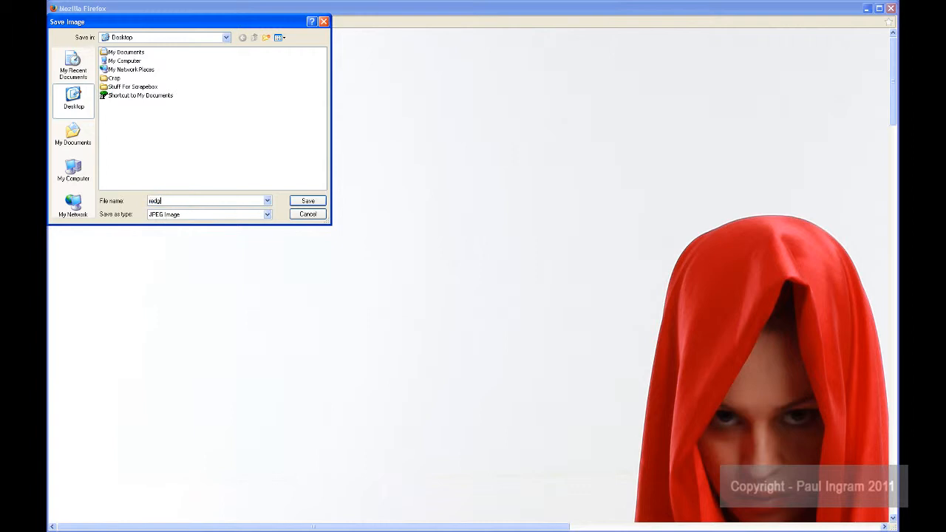
{"action": "left_click", "coordinate": [309, 213]}
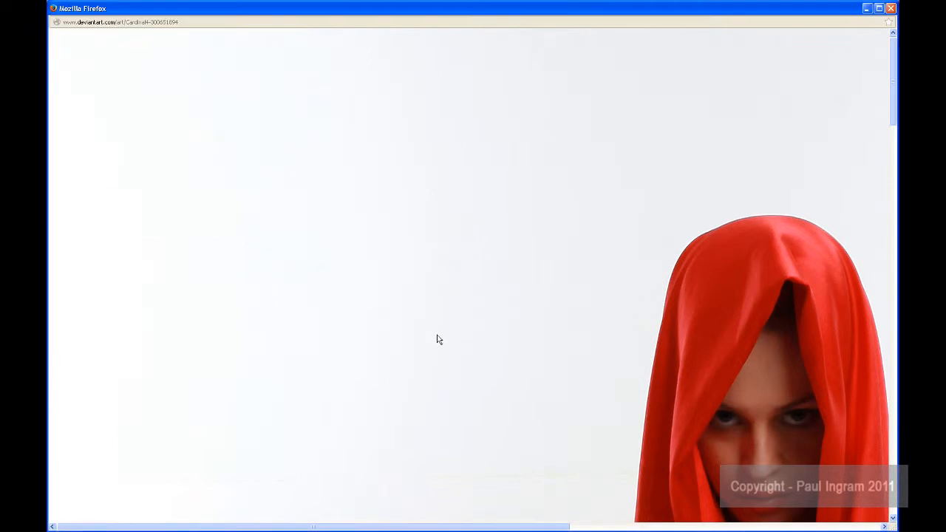
{"action": "left_click", "coordinate": [892, 10]}
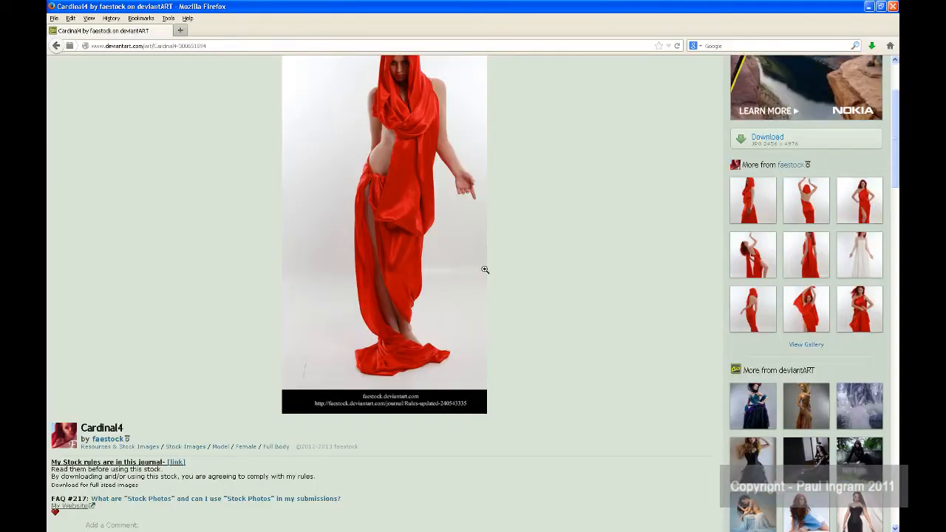
Step: Switch to Photoshop and open the redgirl image from the desktop in full screen mode with the menu bar
{"action": "left_click", "coordinate": [494, 525]}
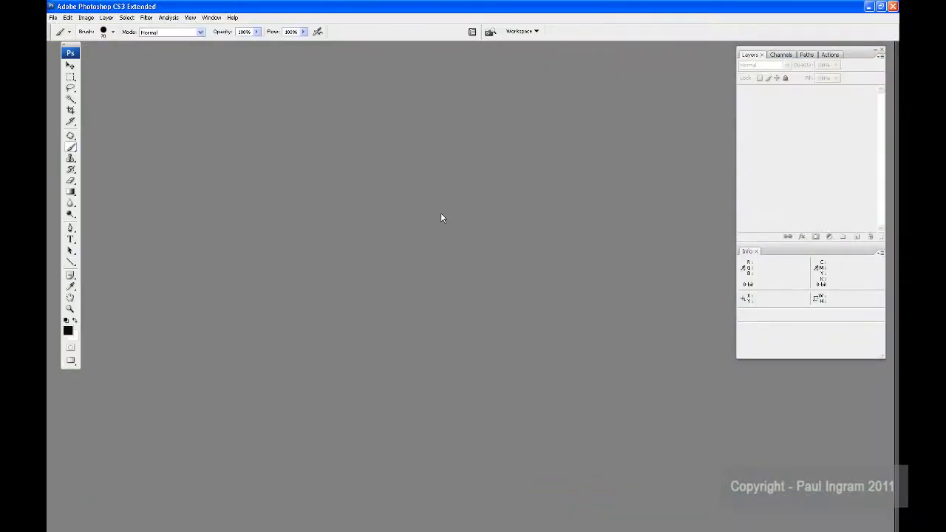
{"action": "double_click", "coordinate": [440, 216]}
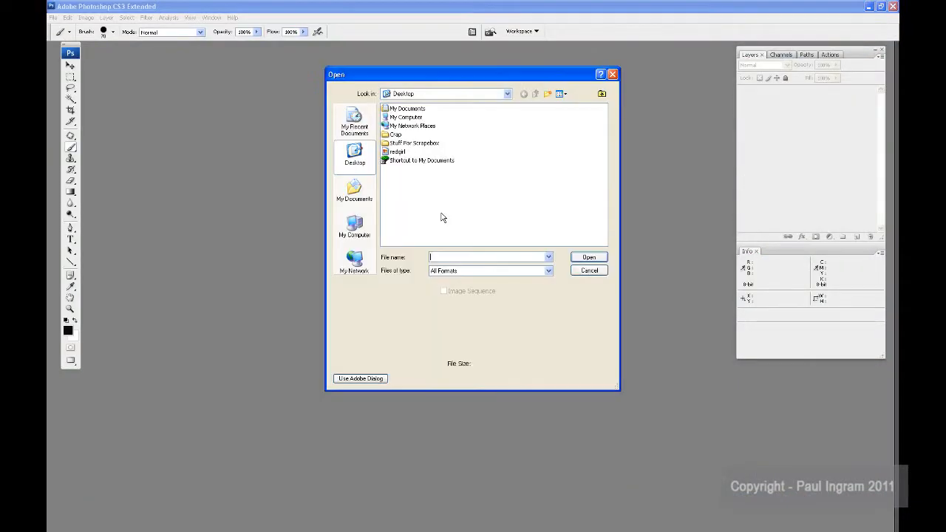
{"action": "left_click", "coordinate": [397, 152]}
{"action": "left_click", "coordinate": [589, 258]}
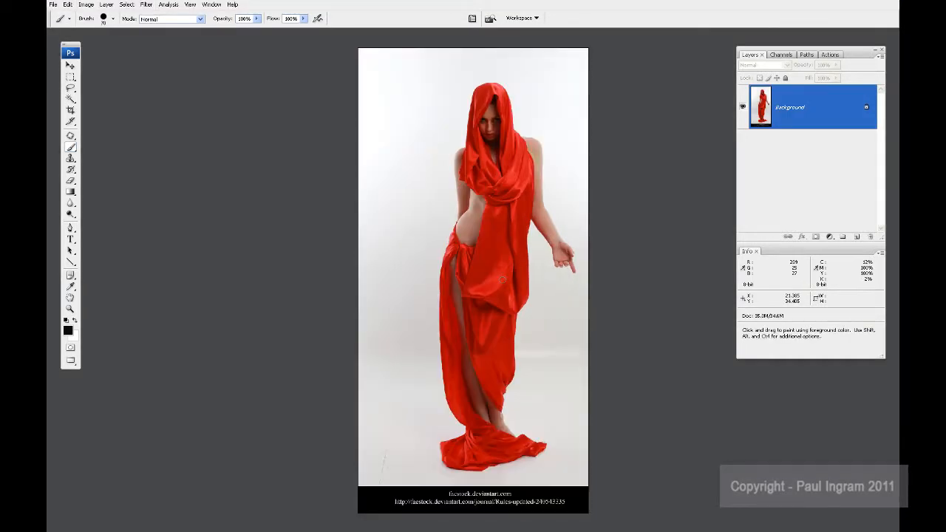
{"action": "key", "text": "f"}
{"action": "key", "text": "f"}
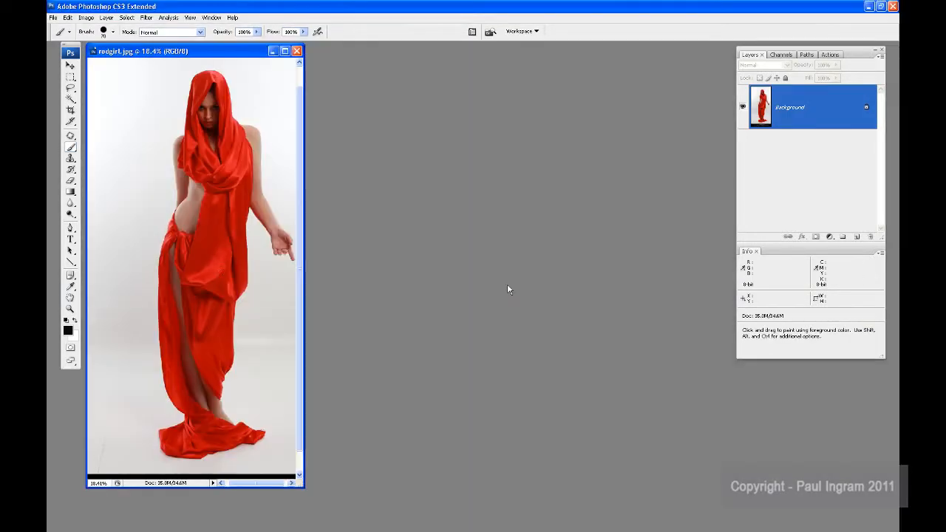
{"action": "key", "text": "f"}
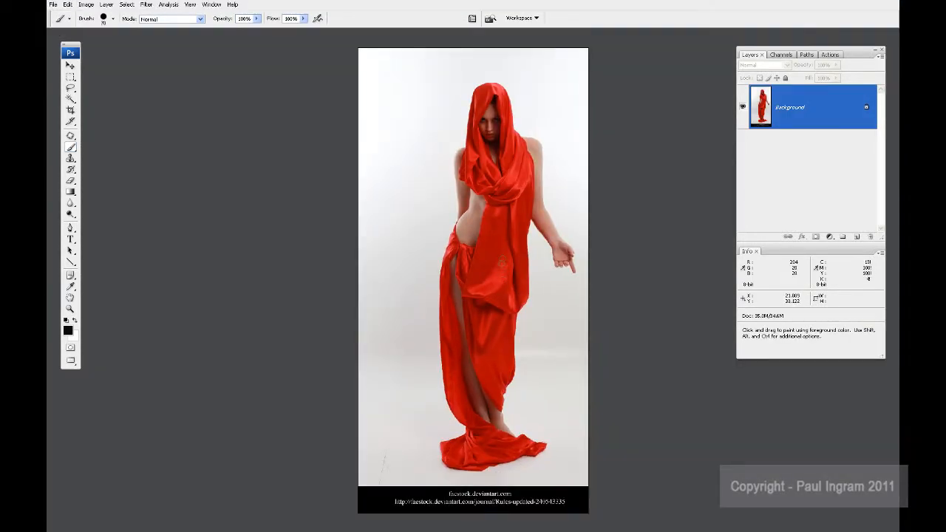
Step: Examine the edges of the woman's arm and hand against the pale background up close
{"action": "key", "text": "ctrl+plus"}
{"action": "key", "text": "ctrl+plus"}
{"action": "key", "text": "ctrl+plus"}
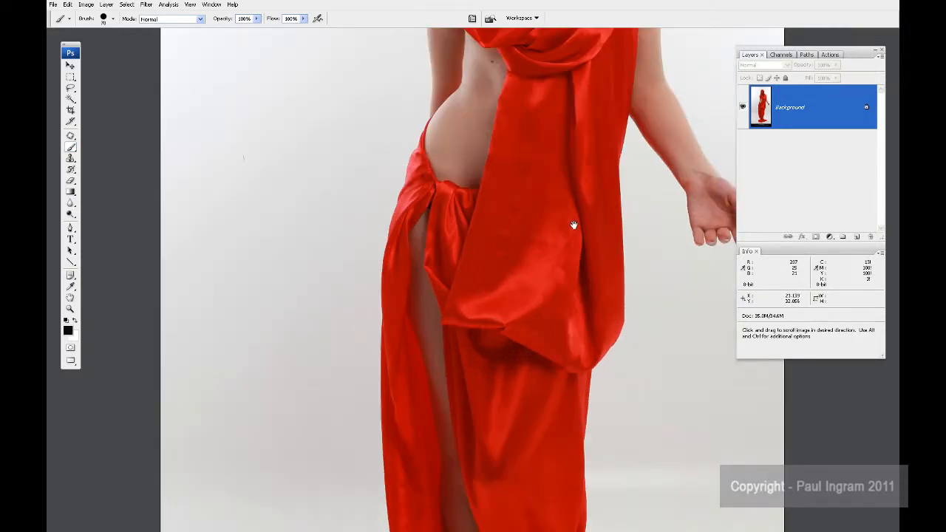
{"action": "mouse_move", "coordinate": [574, 225]}
{"action": "left_mouse_down"}
{"action": "mouse_move", "coordinate": [597, 226]}
{"action": "mouse_move", "coordinate": [436, 243]}
{"action": "left_mouse_up"}
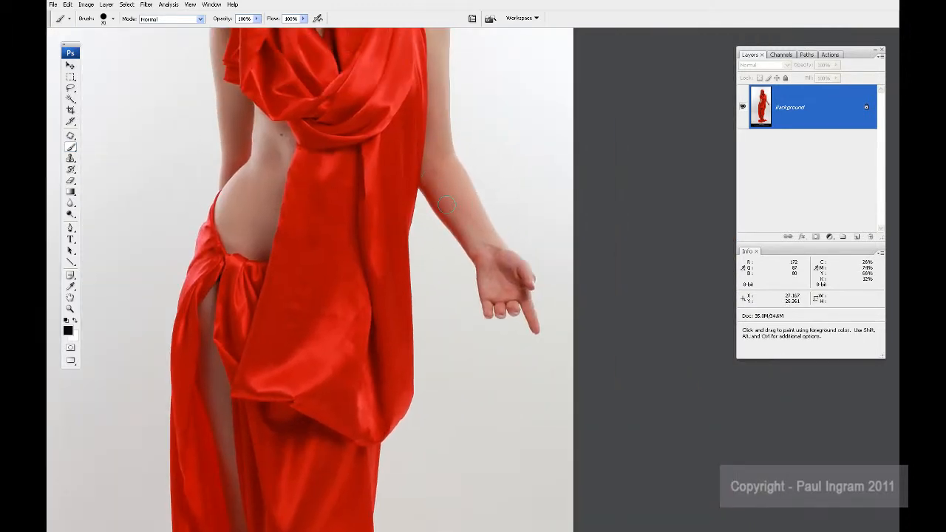
{"action": "key", "text": "ctrl+plus"}
{"action": "key", "text": "ctrl+plus"}
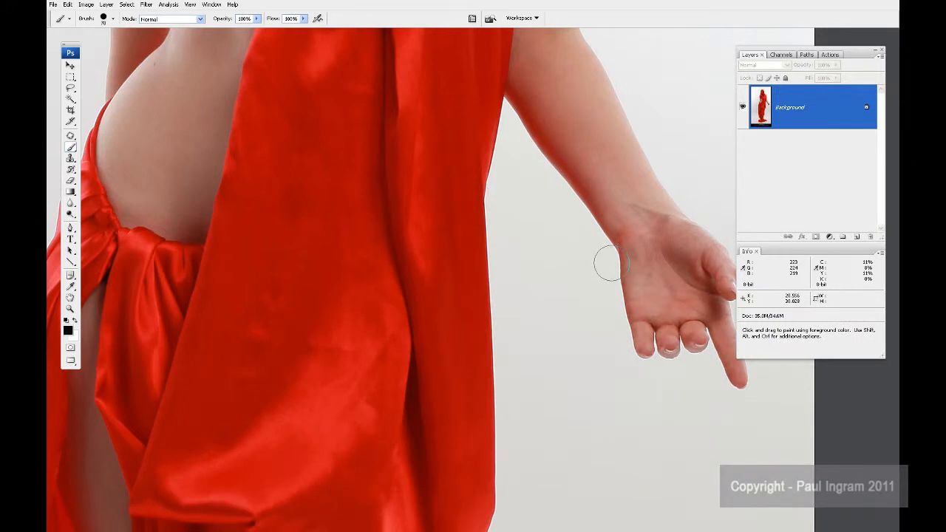
{"action": "key", "text": "ctrl+minus"}
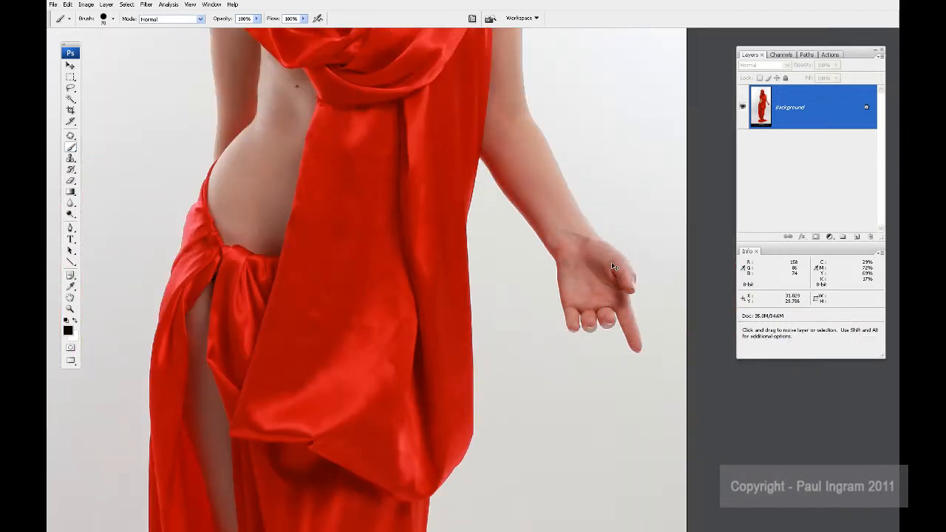
{"action": "key", "text": "ctrl+minus"}
{"action": "key", "text": "ctrl+minus"}
{"action": "key", "text": "ctrl+minus"}
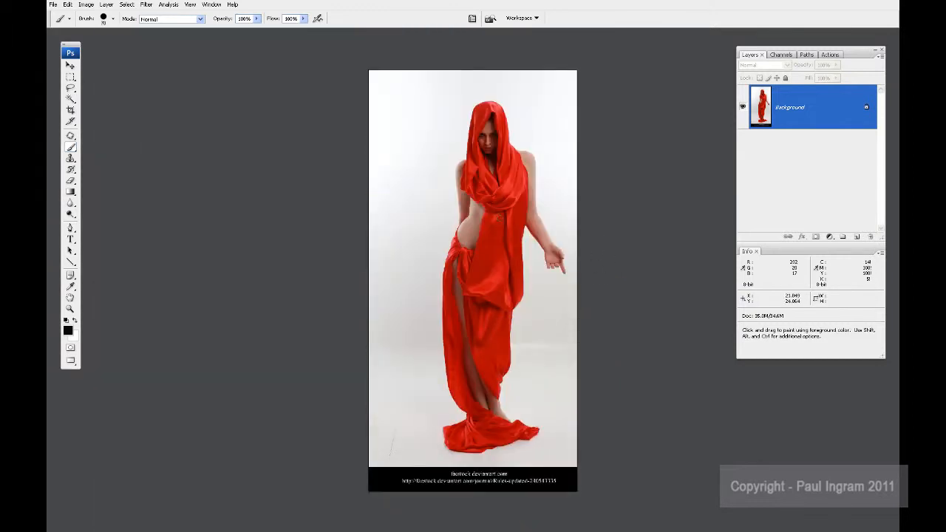
Step: Crop the photo to remove the black caption strip along its bottom edge
{"action": "key", "text": "c"}
{"action": "mouse_move", "coordinate": [370, 71]}
{"action": "left_mouse_down"}
{"action": "mouse_move", "coordinate": [562, 384]}
{"action": "mouse_move", "coordinate": [591, 467]}
{"action": "left_mouse_up"}
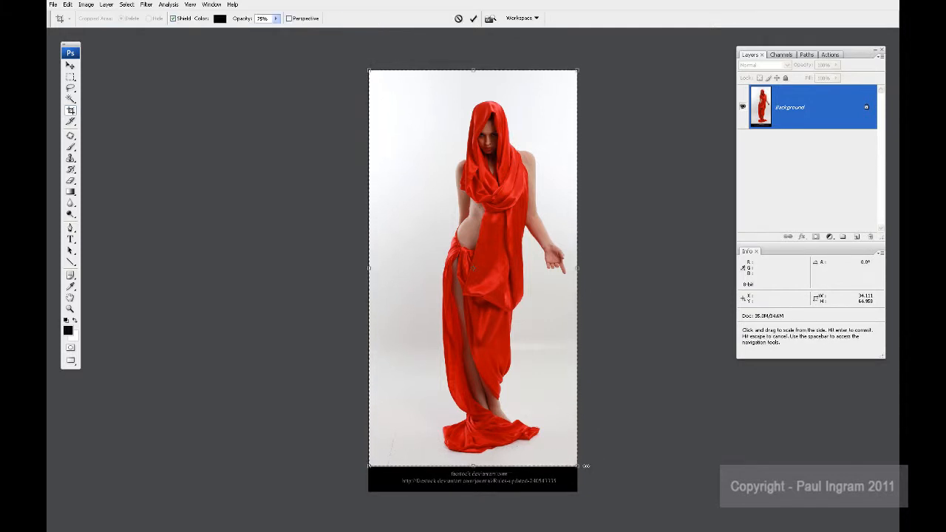
{"action": "key", "text": "Return"}
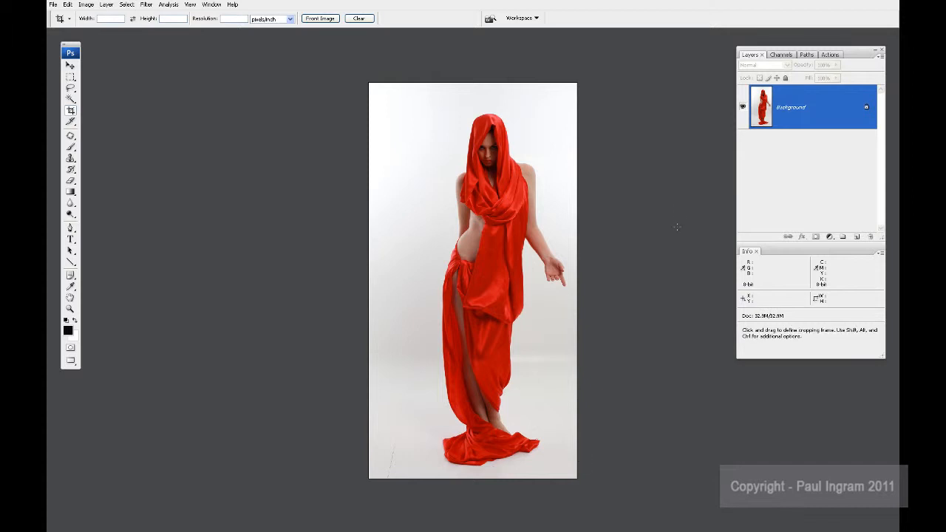
Step: Compare the Red, Green and Blue channels individually and duplicate the Blue channel
{"action": "left_click", "coordinate": [781, 56]}
{"action": "left_click", "coordinate": [784, 92]}
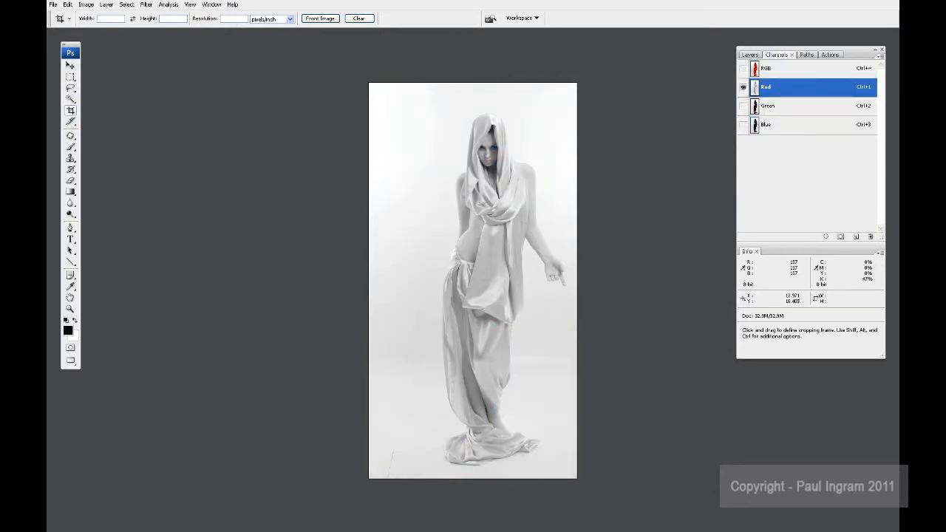
{"action": "left_click", "coordinate": [777, 110]}
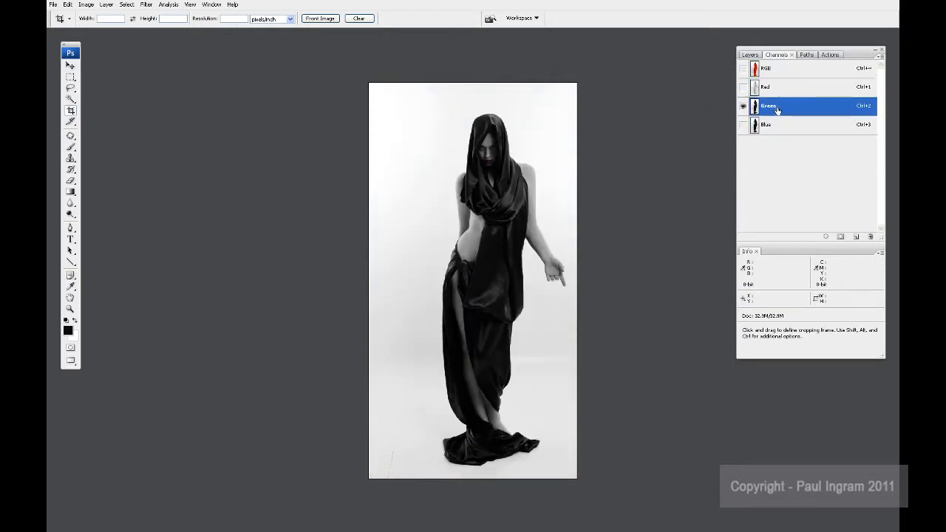
{"action": "left_click", "coordinate": [772, 128]}
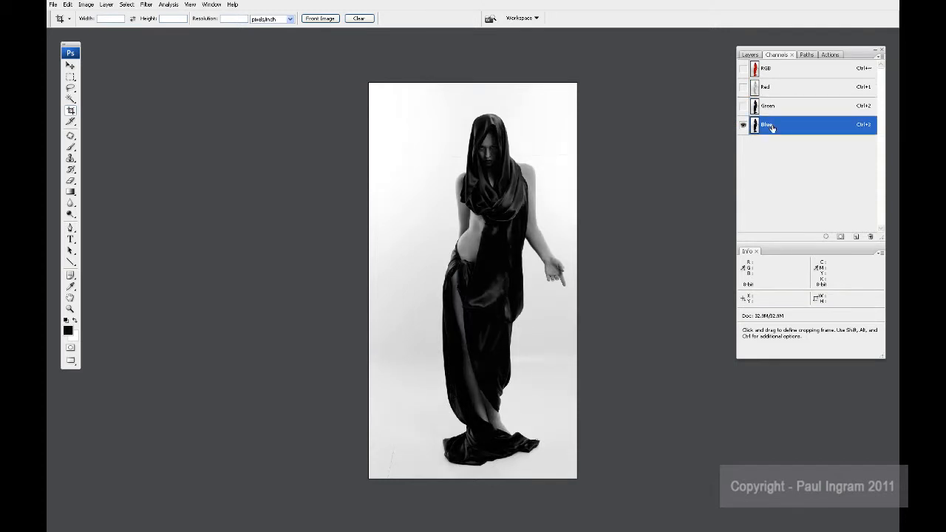
{"action": "left_click_drag", "start_coordinate": [846, 130], "coordinate": [857, 241]}
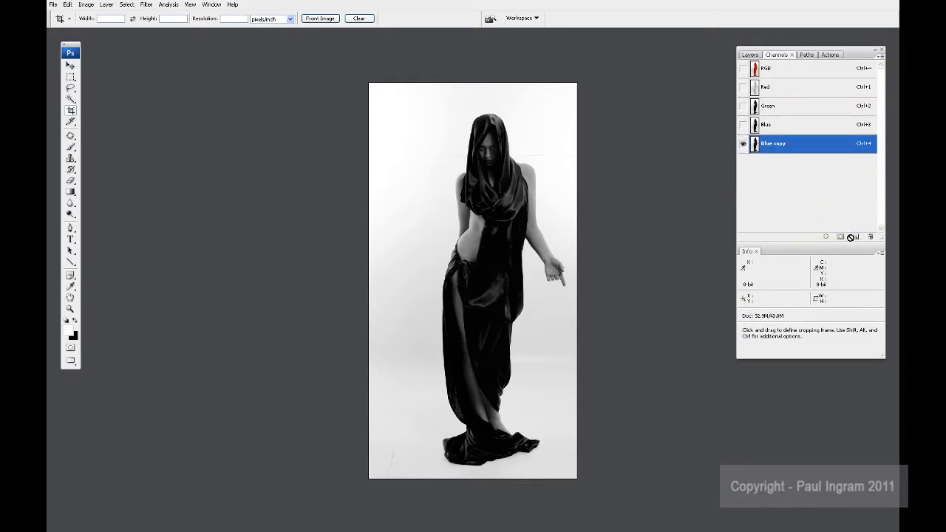
Step: Whiten the pale background of the Blue copy channel with Levels, setting the white input level to 211
{"action": "key", "text": "ctrl+plus"}
{"action": "key", "text": "ctrl+plus"}
{"action": "key", "text": "ctrl+plus"}
{"action": "key", "text": "ctrl+plus"}
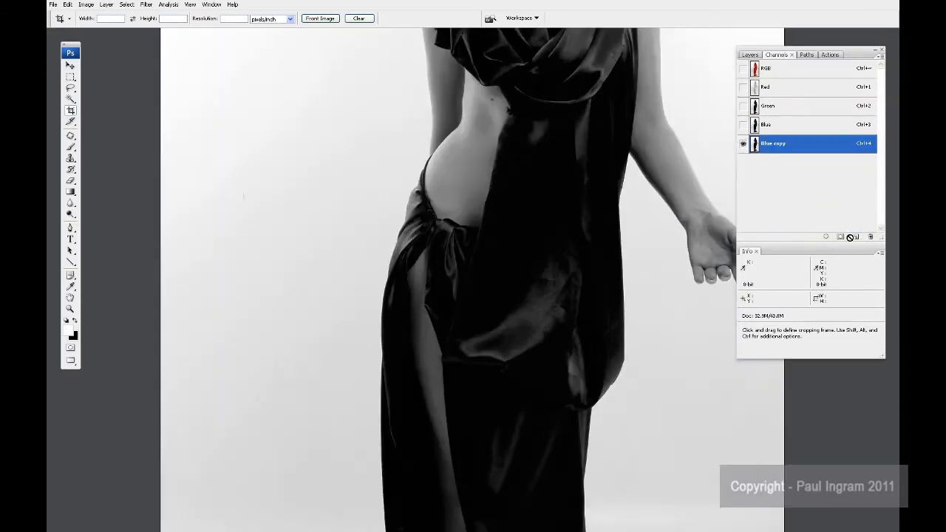
{"action": "left_click_drag", "start_coordinate": [693, 186], "coordinate": [418, 352]}
{"action": "key", "text": "ctrl+plus"}
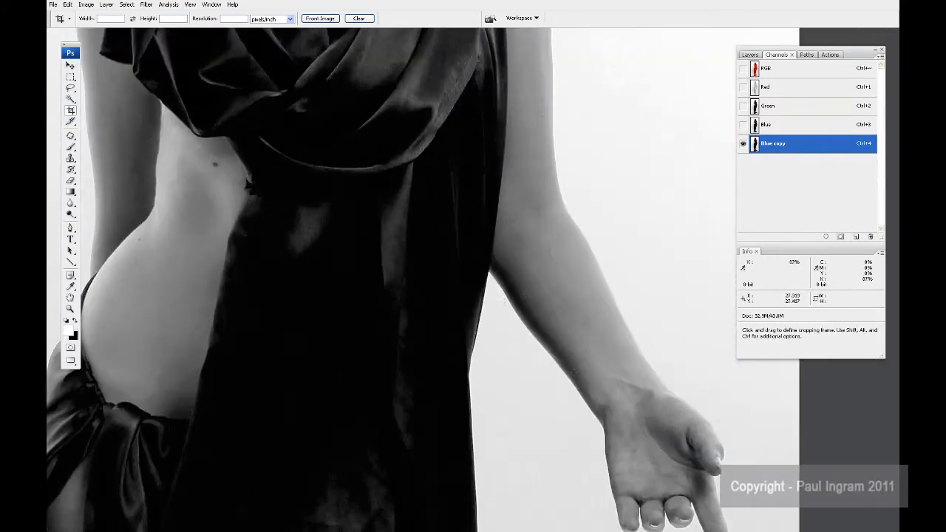
{"action": "left_click_drag", "start_coordinate": [544, 369], "coordinate": [613, 292]}
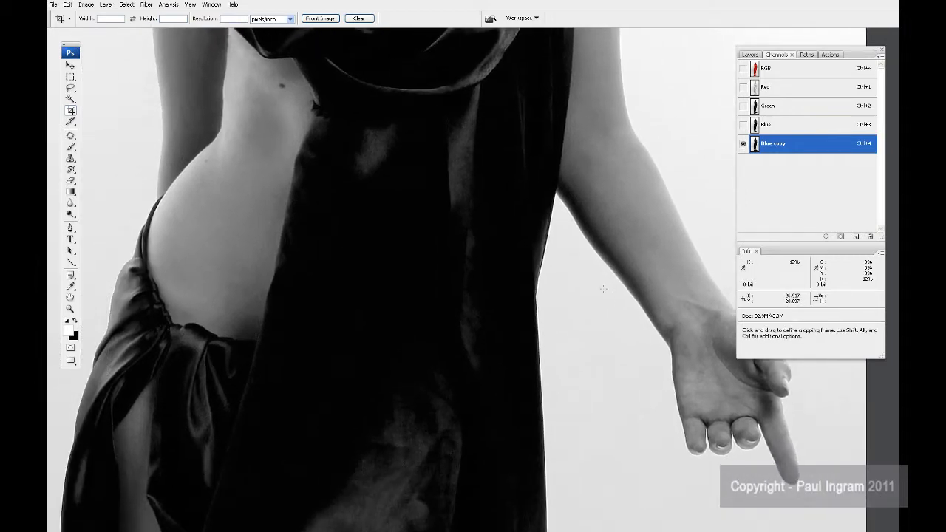
{"action": "key", "text": "ctrl+l"}
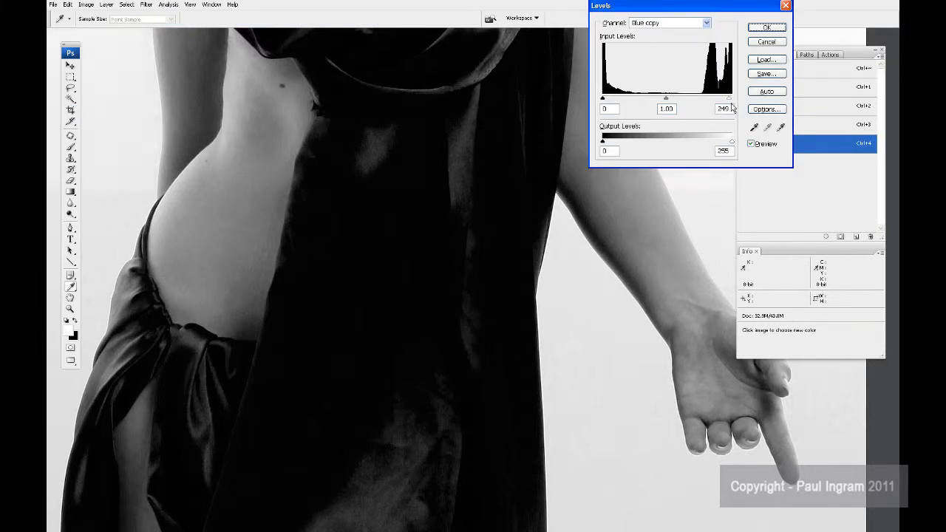
{"action": "left_click_drag", "start_coordinate": [730, 107], "coordinate": [718, 108]}
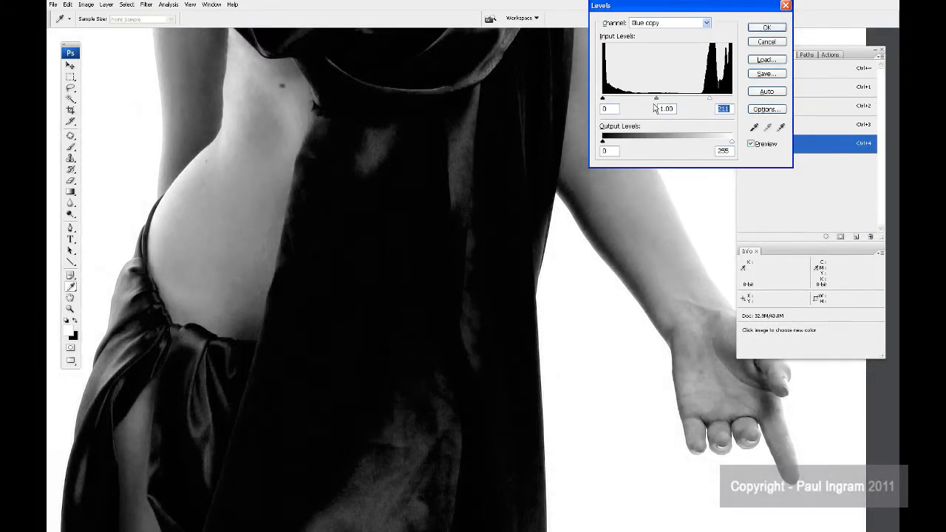
Step: Turn the woman into a solid black silhouette by setting black input to 105 and midtones to 0.10, and apply the Levels adjustment
{"action": "left_click_drag", "start_coordinate": [606, 106], "coordinate": [714, 109]}
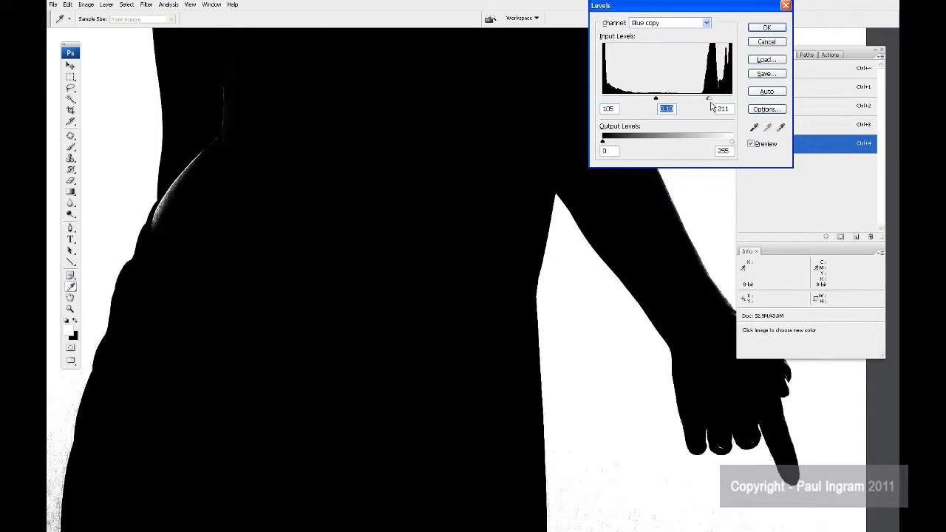
{"action": "key", "text": "ctrl+minus"}
{"action": "key", "text": "ctrl+minus"}
{"action": "key", "text": "ctrl+minus"}
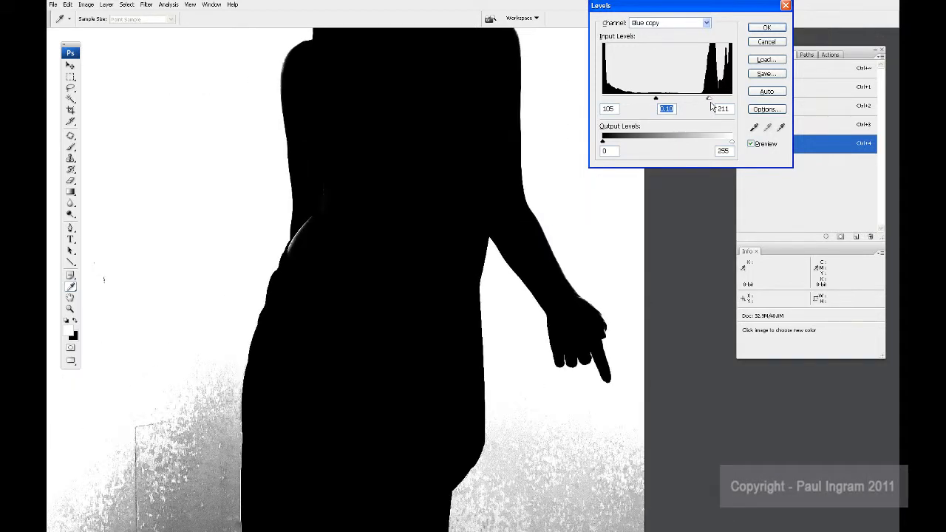
{"action": "key", "text": "ctrl+minus"}
{"action": "key", "text": "ctrl+minus"}
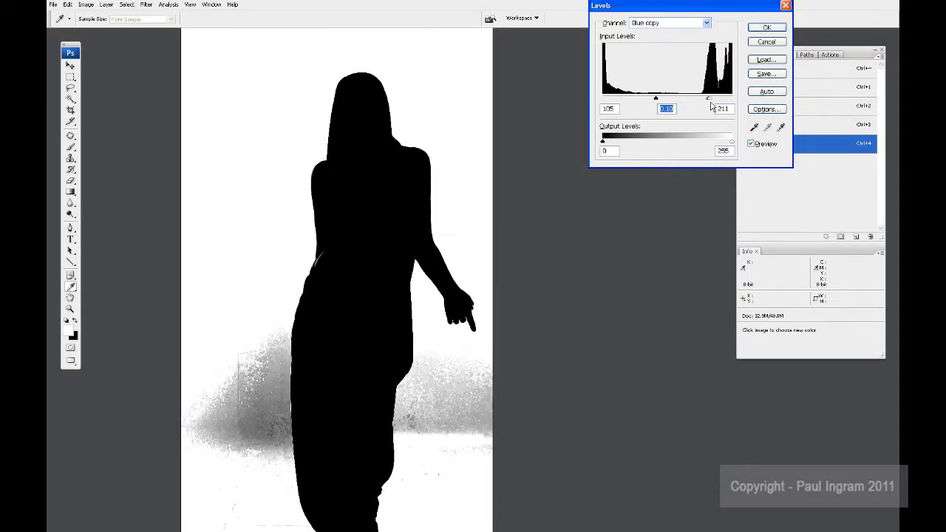
{"action": "key", "text": "ctrl+plus"}
{"action": "key", "text": "ctrl+plus"}
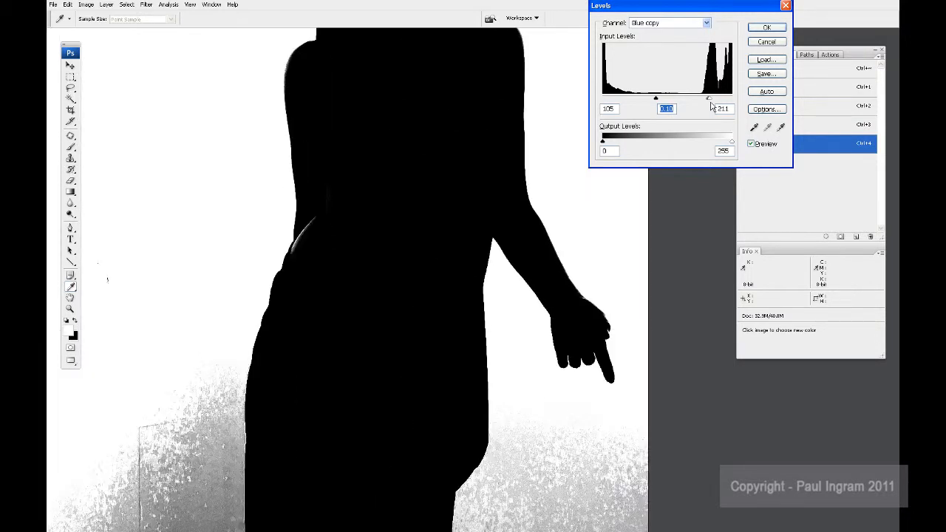
{"action": "left_click", "coordinate": [761, 30]}
{"action": "key", "text": "c"}
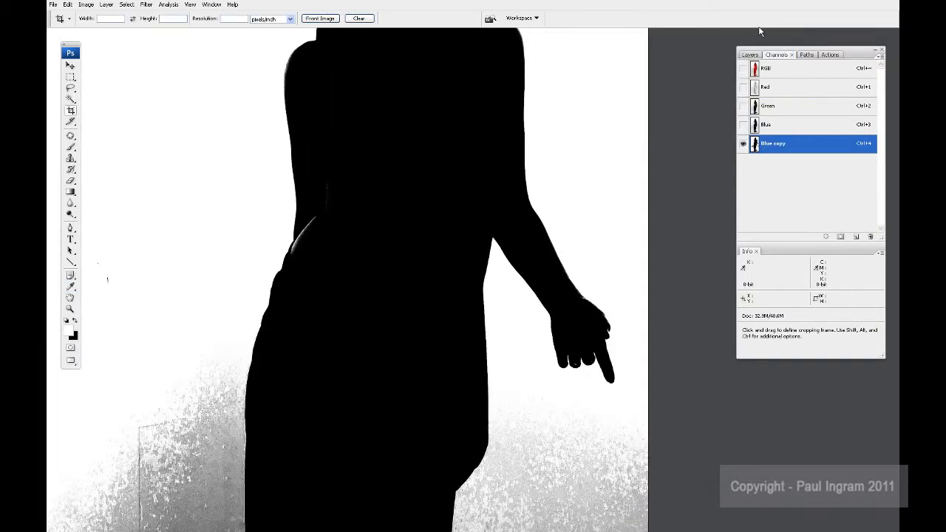
Step: Lighten the grey background patches beside the woman's legs with the Dodge tool set to Highlights
{"action": "key", "text": "ctrl+minus"}
{"action": "key", "text": "ctrl+minus"}
{"action": "key", "text": "space"}
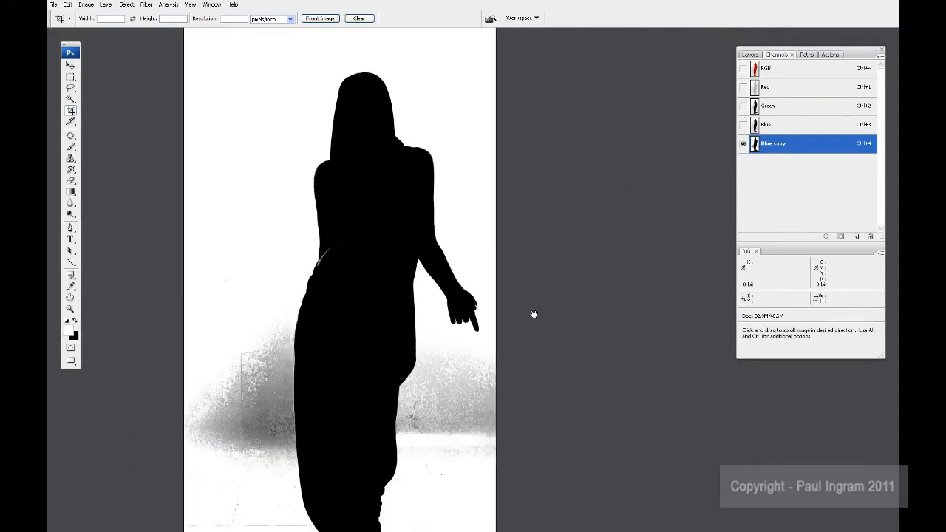
{"action": "left_click_drag", "start_coordinate": [430, 393], "coordinate": [504, 334]}
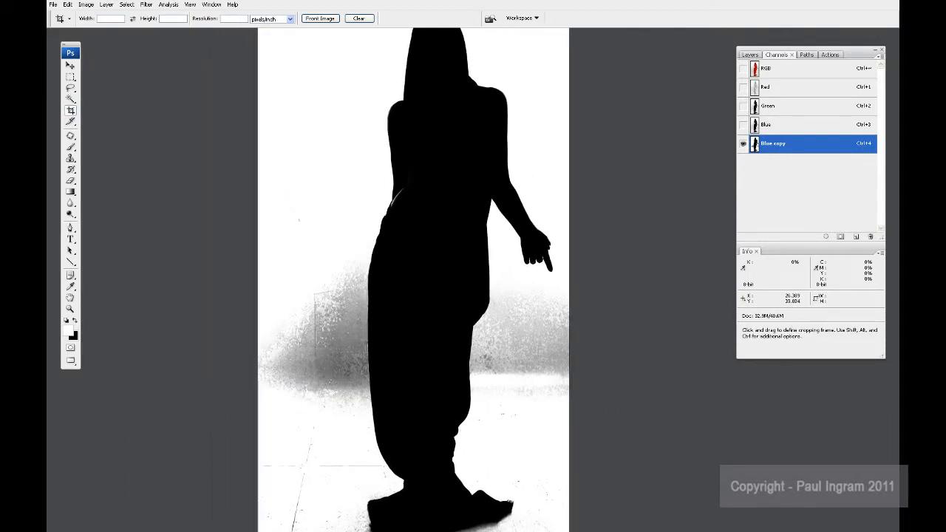
{"action": "left_click", "coordinate": [70, 214]}
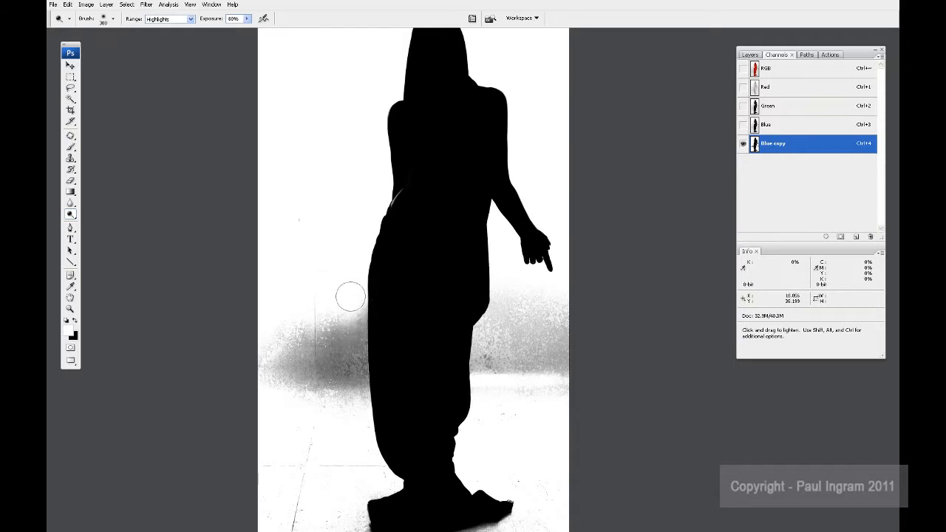
{"action": "mouse_move", "coordinate": [519, 297]}
{"action": "left_mouse_down"}
{"action": "mouse_move", "coordinate": [562, 301]}
{"action": "mouse_move", "coordinate": [571, 242]}
{"action": "mouse_move", "coordinate": [555, 311]}
{"action": "left_mouse_up"}
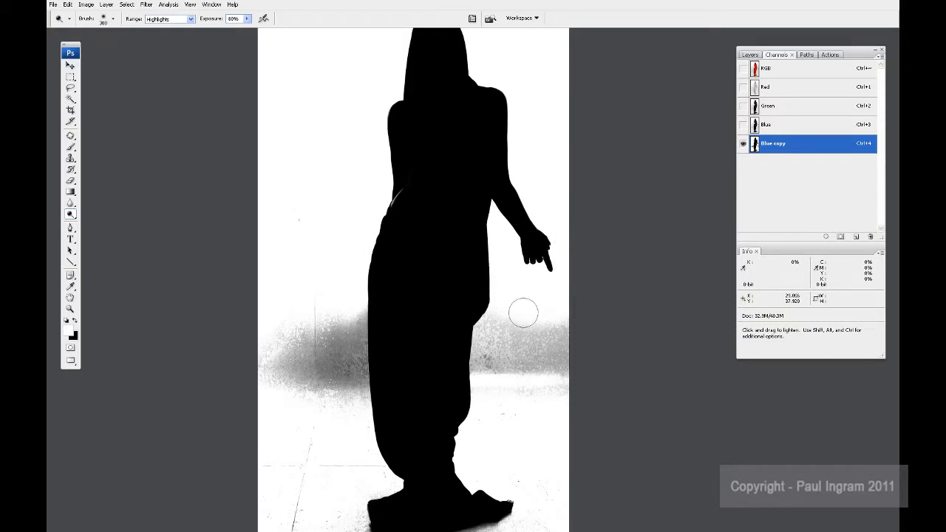
Step: Select the channel's full width from below the hand to the bottom edge, whiten it with a Levels white input of 29, and deselect
{"action": "left_click", "coordinate": [70, 76]}
{"action": "left_click_drag", "start_coordinate": [233, 275], "coordinate": [599, 502]}
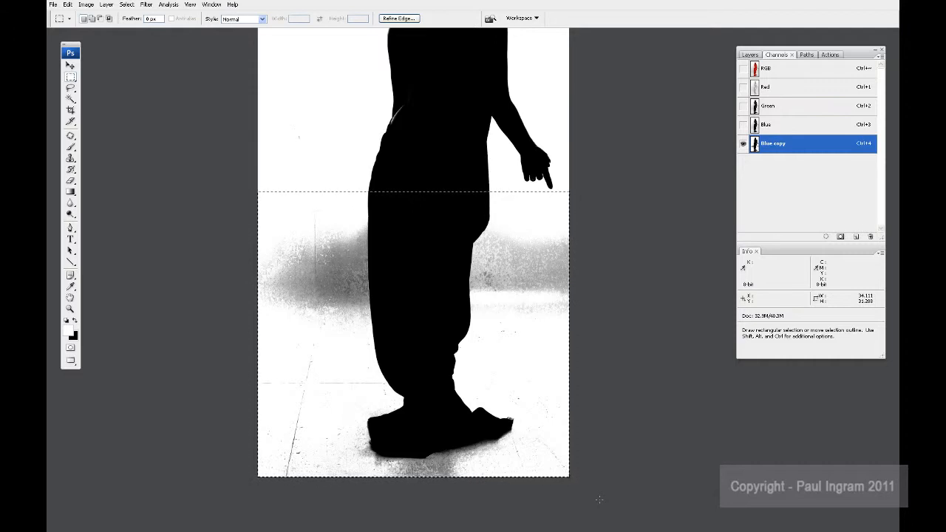
{"action": "key", "text": "ctrl+l"}
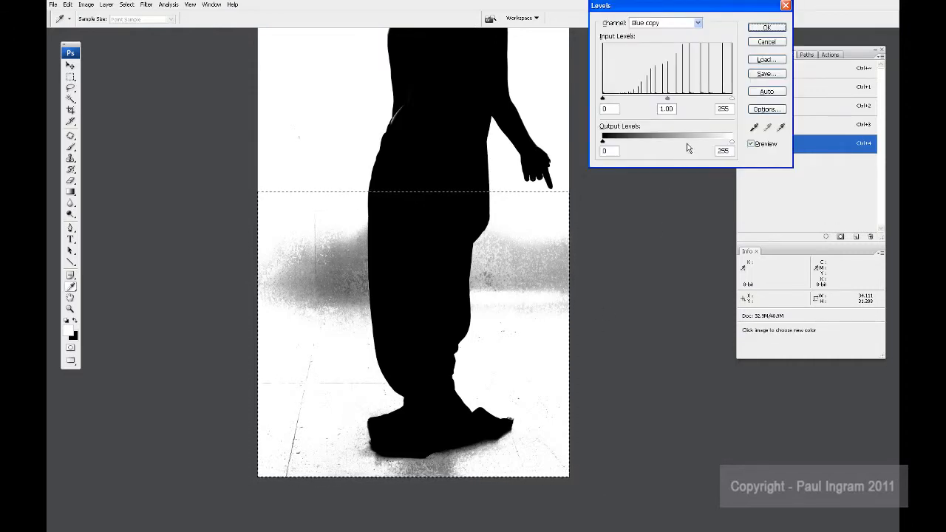
{"action": "left_click_drag", "start_coordinate": [732, 99], "coordinate": [630, 109]}
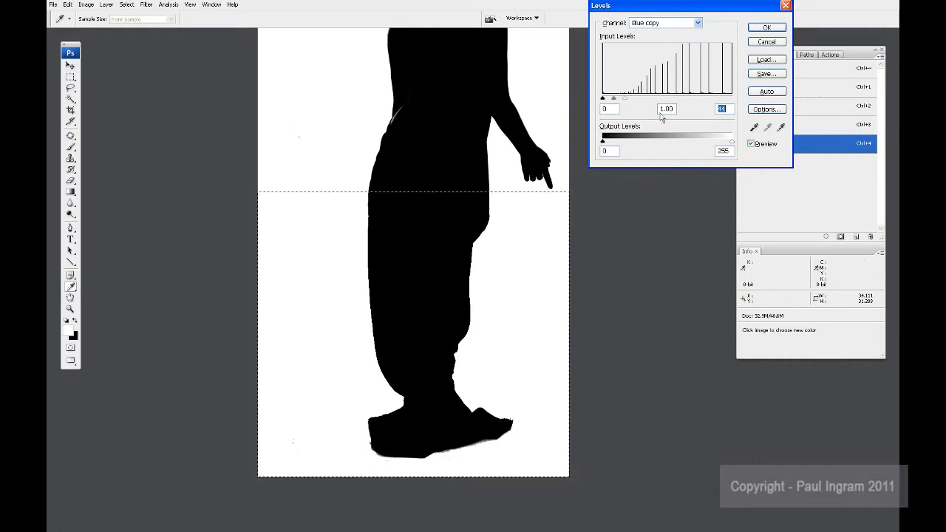
{"action": "left_click_drag", "start_coordinate": [629, 109], "coordinate": [623, 109]}
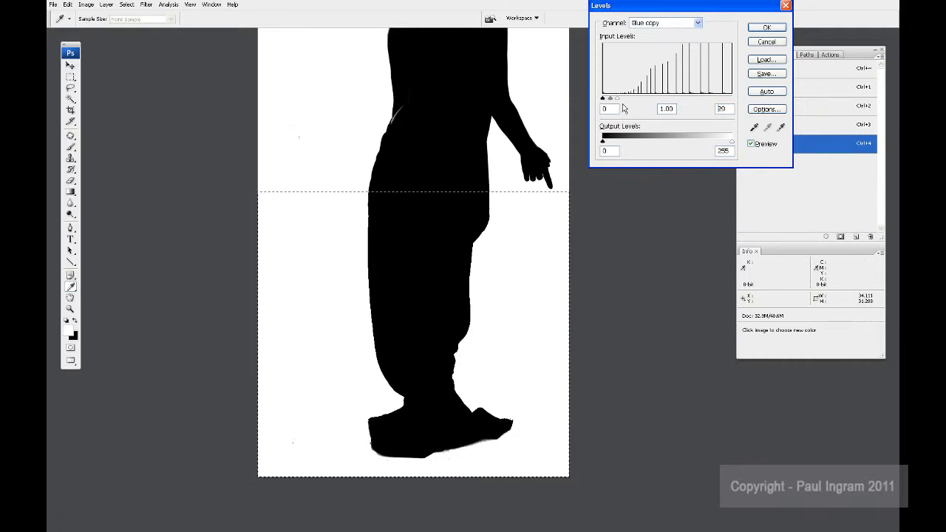
{"action": "left_click", "coordinate": [766, 26]}
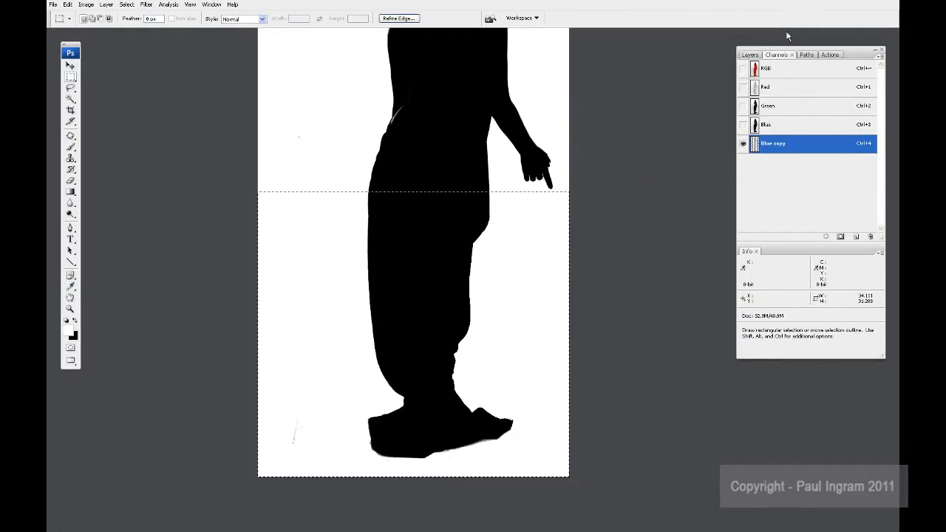
{"action": "key", "text": "ctrl+d"}
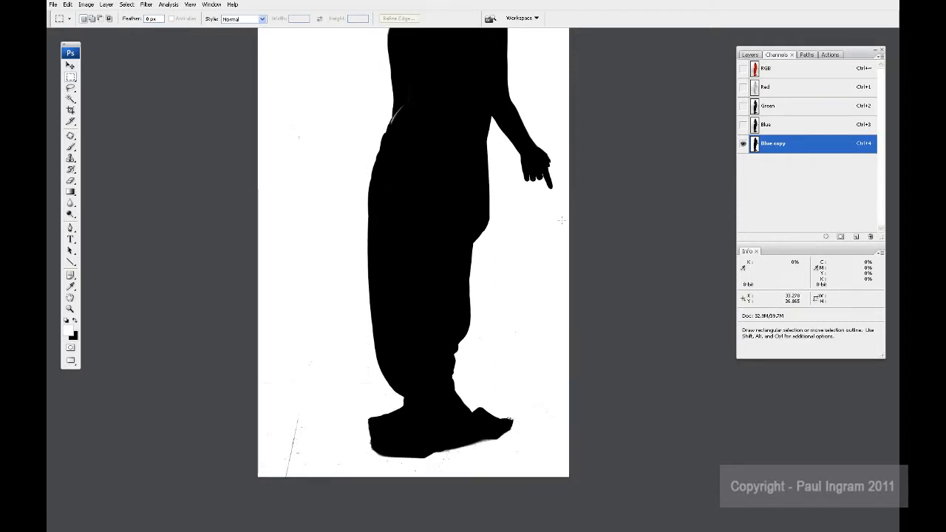
Step: Paint white over the floor lines and dark specks to the left of and beneath the silhouette's base
{"action": "key", "text": "ctrl+plus"}
{"action": "key", "text": "space"}
{"action": "left_click_drag", "start_coordinate": [215, 393], "coordinate": [385, 162]}
{"action": "key", "text": "ctrl+plus"}
{"action": "key", "text": "space"}
{"action": "left_click_drag", "start_coordinate": [340, 303], "coordinate": [339, 267]}
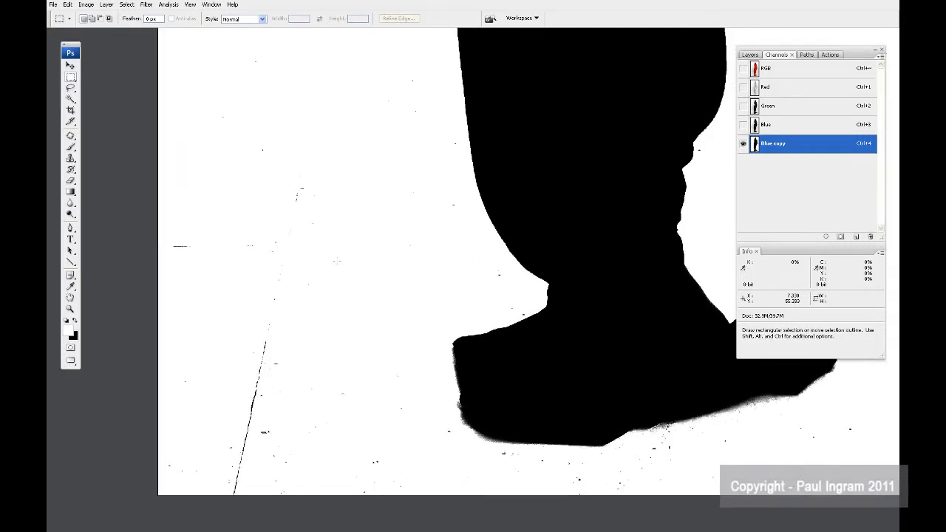
{"action": "key", "text": "b"}
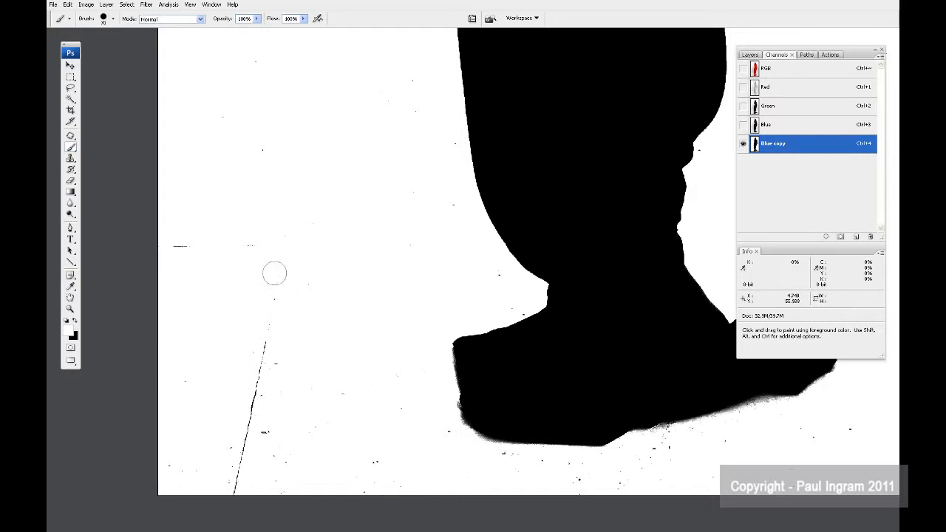
{"action": "left_click", "coordinate": [184, 245]}
{"action": "mouse_move", "coordinate": [251, 406]}
{"action": "left_mouse_down"}
{"action": "mouse_move", "coordinate": [264, 345]}
{"action": "mouse_move", "coordinate": [256, 415]}
{"action": "mouse_move", "coordinate": [285, 357]}
{"action": "mouse_move", "coordinate": [193, 430]}
{"action": "mouse_move", "coordinate": [297, 456]}
{"action": "mouse_move", "coordinate": [297, 488]}
{"action": "mouse_move", "coordinate": [331, 485]}
{"action": "mouse_move", "coordinate": [276, 478]}
{"action": "left_mouse_up"}
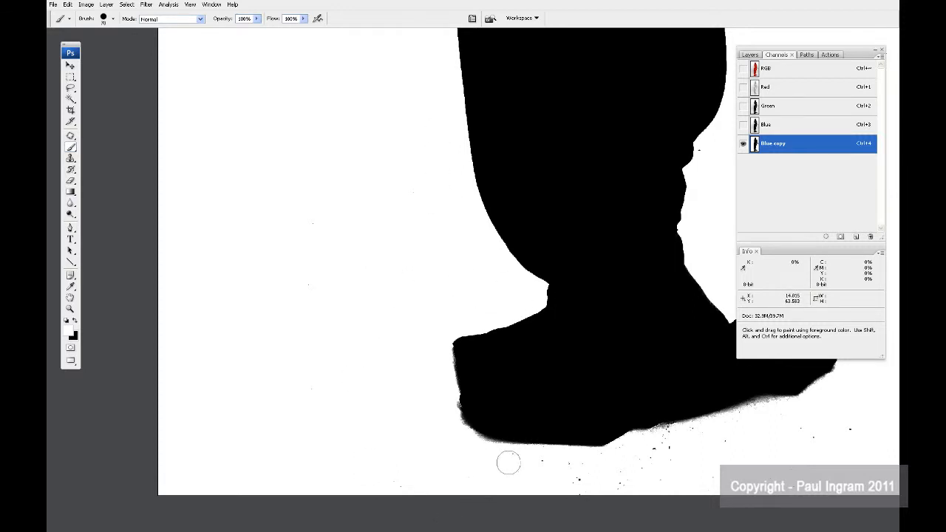
{"action": "mouse_move", "coordinate": [673, 439]}
{"action": "left_mouse_down"}
{"action": "mouse_move", "coordinate": [624, 461]}
{"action": "mouse_move", "coordinate": [552, 470]}
{"action": "left_mouse_up"}
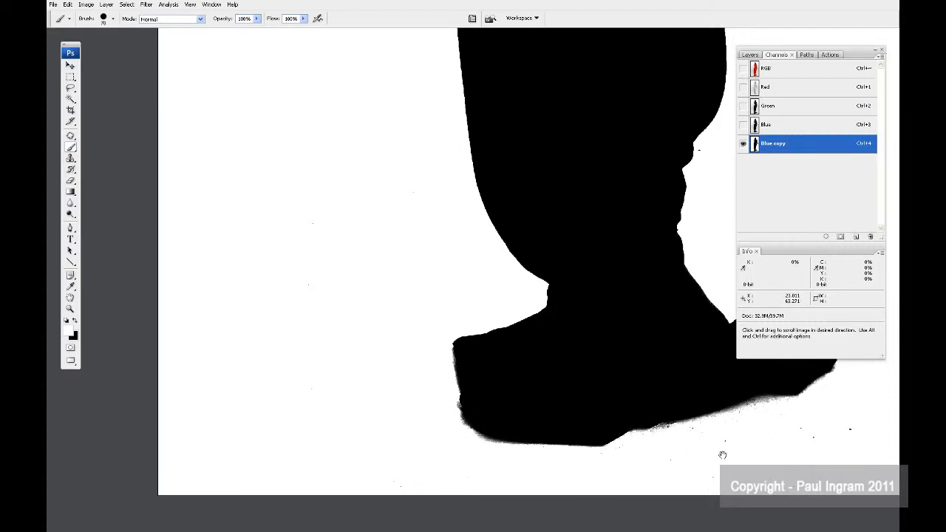
Step: Paint white over the remaining specks to the right of the silhouette's feet and lower legs
{"action": "left_click_drag", "start_coordinate": [722, 451], "coordinate": [481, 460]}
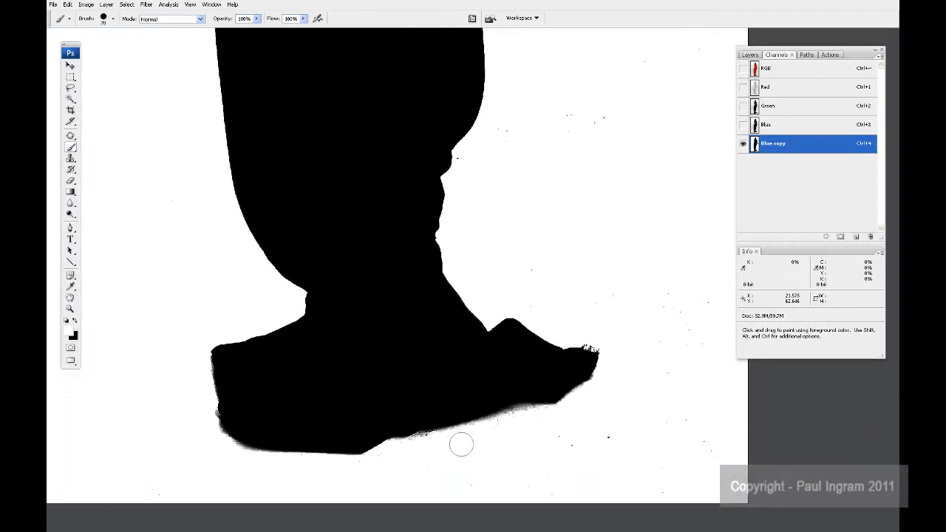
{"action": "mouse_move", "coordinate": [528, 443]}
{"action": "left_mouse_down"}
{"action": "mouse_move", "coordinate": [603, 438]}
{"action": "mouse_move", "coordinate": [660, 450]}
{"action": "mouse_move", "coordinate": [723, 439]}
{"action": "mouse_move", "coordinate": [676, 419]}
{"action": "mouse_move", "coordinate": [703, 462]}
{"action": "mouse_move", "coordinate": [736, 477]}
{"action": "left_mouse_up"}
{"action": "left_click_drag", "start_coordinate": [628, 355], "coordinate": [579, 466]}
{"action": "mouse_move", "coordinate": [640, 449]}
{"action": "left_mouse_down"}
{"action": "mouse_move", "coordinate": [626, 397]}
{"action": "mouse_move", "coordinate": [657, 426]}
{"action": "mouse_move", "coordinate": [635, 458]}
{"action": "mouse_move", "coordinate": [621, 413]}
{"action": "mouse_move", "coordinate": [669, 473]}
{"action": "mouse_move", "coordinate": [702, 458]}
{"action": "mouse_move", "coordinate": [685, 389]}
{"action": "mouse_move", "coordinate": [651, 416]}
{"action": "mouse_move", "coordinate": [474, 418]}
{"action": "mouse_move", "coordinate": [487, 385]}
{"action": "mouse_move", "coordinate": [416, 277]}
{"action": "mouse_move", "coordinate": [451, 248]}
{"action": "mouse_move", "coordinate": [466, 277]}
{"action": "mouse_move", "coordinate": [507, 242]}
{"action": "mouse_move", "coordinate": [564, 238]}
{"action": "left_mouse_up"}
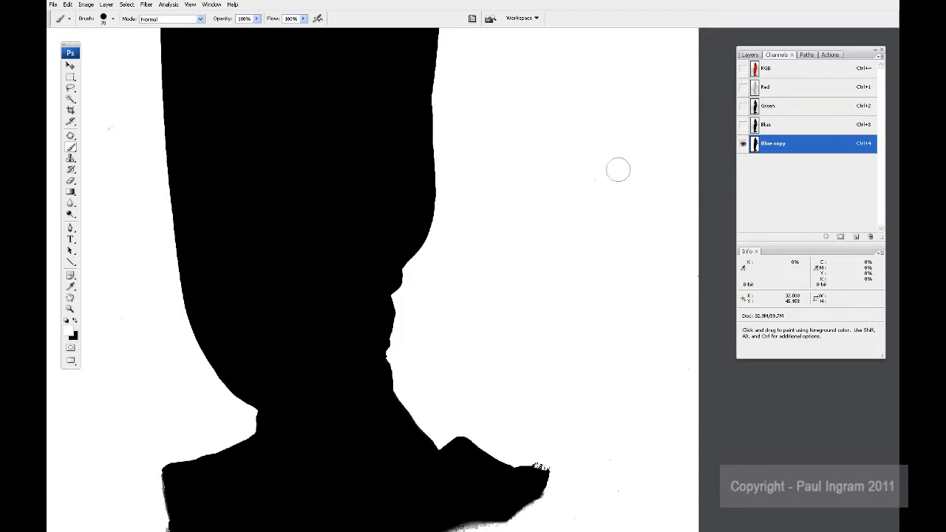
Step: Examine the silhouette's outline from the legs up to the shoulders for leftover specks, and view the whole mask
{"action": "key", "text": "space"}
{"action": "mouse_move", "coordinate": [569, 184]}
{"action": "left_mouse_down"}
{"action": "mouse_move", "coordinate": [547, 298]}
{"action": "mouse_move", "coordinate": [681, 436]}
{"action": "left_mouse_up"}
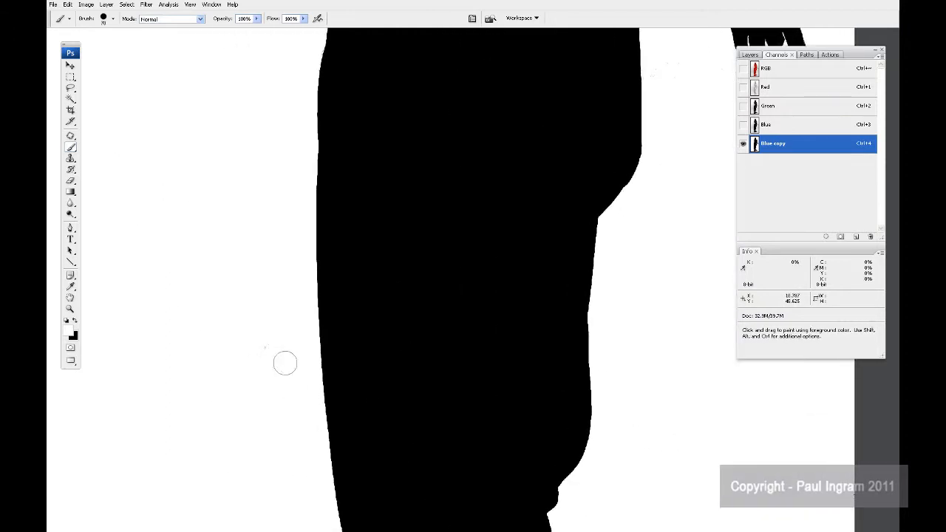
{"action": "key", "text": "space"}
{"action": "left_click_drag", "start_coordinate": [234, 184], "coordinate": [150, 407]}
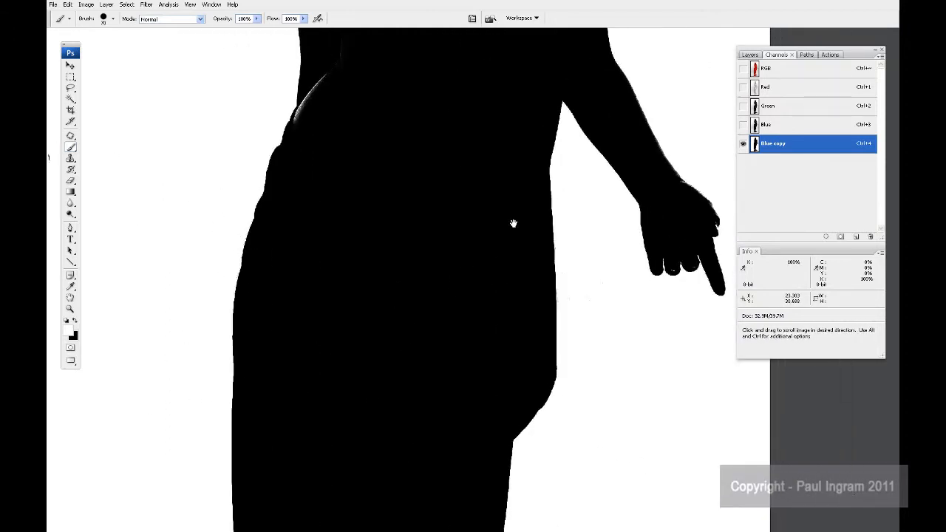
{"action": "left_click_drag", "start_coordinate": [513, 222], "coordinate": [488, 451]}
{"action": "left_click_drag", "start_coordinate": [462, 281], "coordinate": [504, 385]}
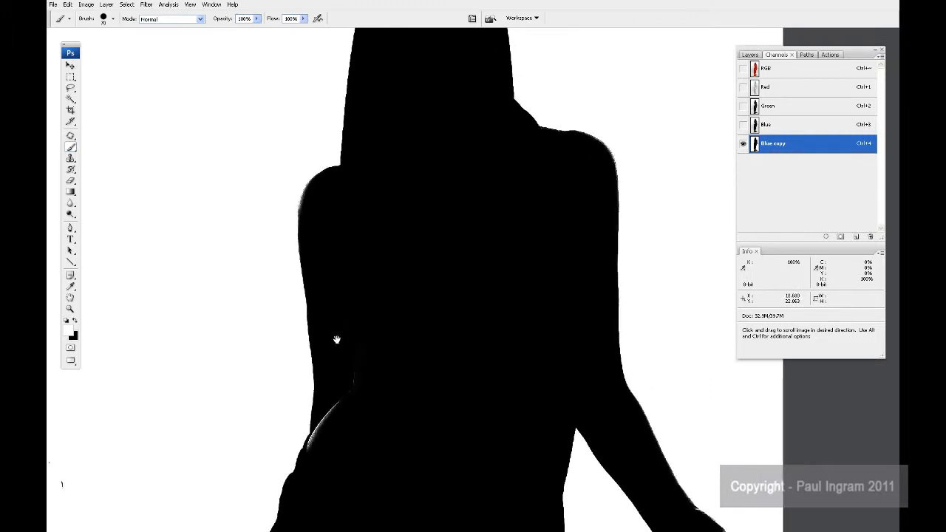
{"action": "key", "text": "space"}
{"action": "left_click_drag", "start_coordinate": [241, 374], "coordinate": [260, 355]}
{"action": "key", "text": "ctrl+minus"}
{"action": "key", "text": "ctrl+minus"}
{"action": "key", "text": "ctrl+minus"}
{"action": "key", "text": "ctrl+minus"}
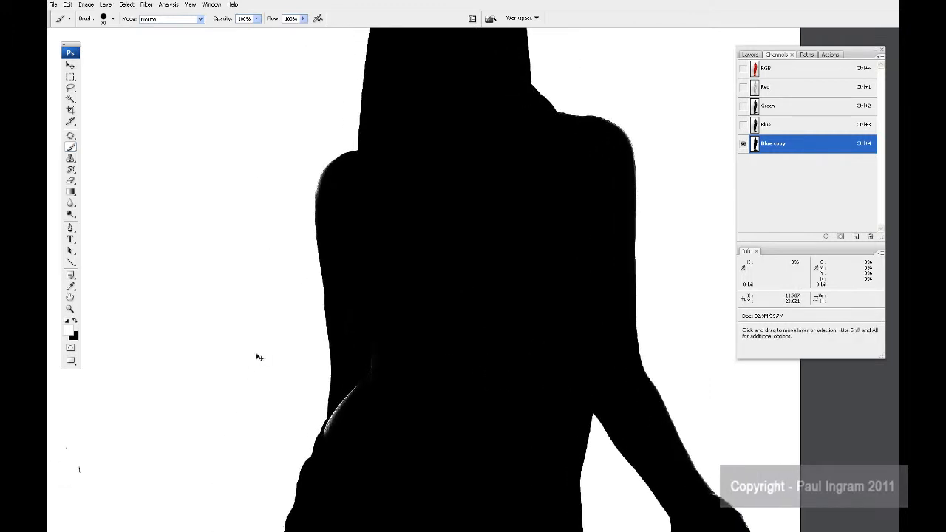
{"action": "key", "text": "ctrl+minus"}
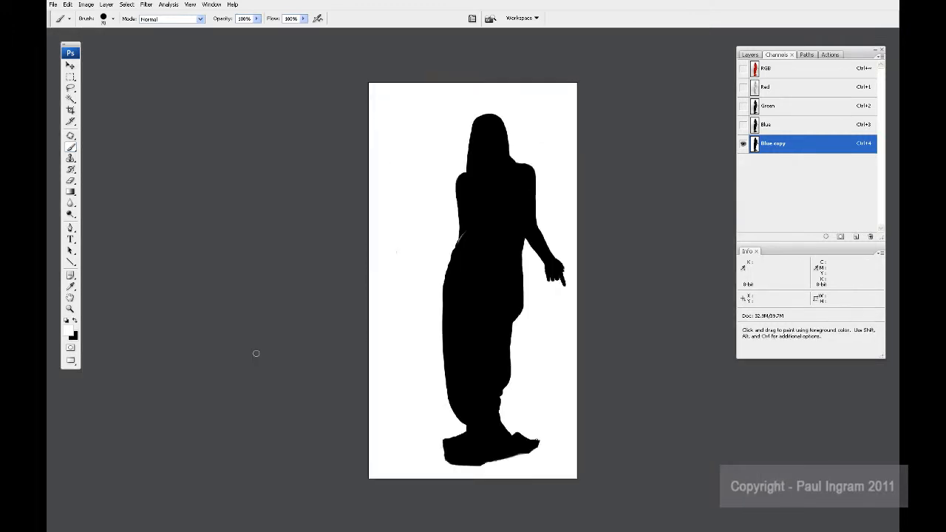
Step: Select the white background with the Magic Wand at tolerance 32 and invert the selection onto the silhouette
{"action": "key", "text": "space"}
{"action": "left_click_drag", "start_coordinate": [382, 348], "coordinate": [296, 355]}
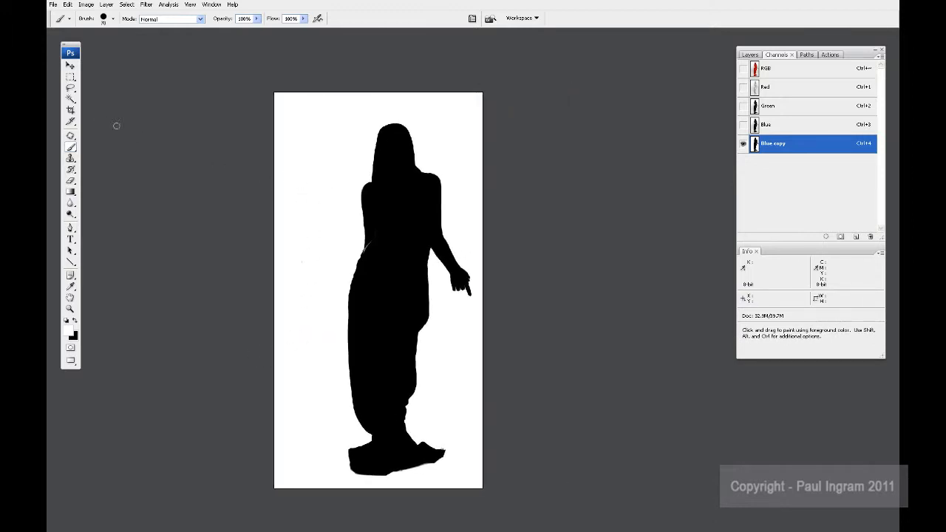
{"action": "left_click", "coordinate": [71, 99]}
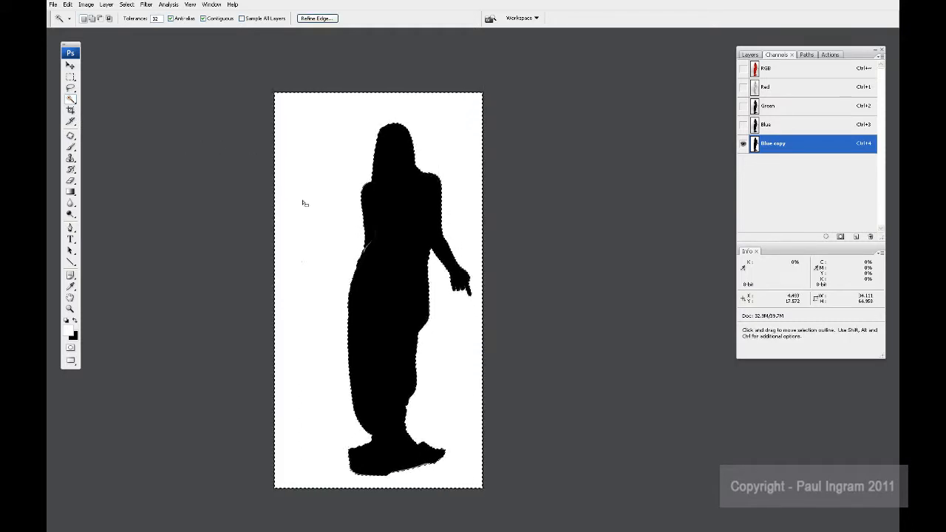
{"action": "left_click", "coordinate": [126, 5]}
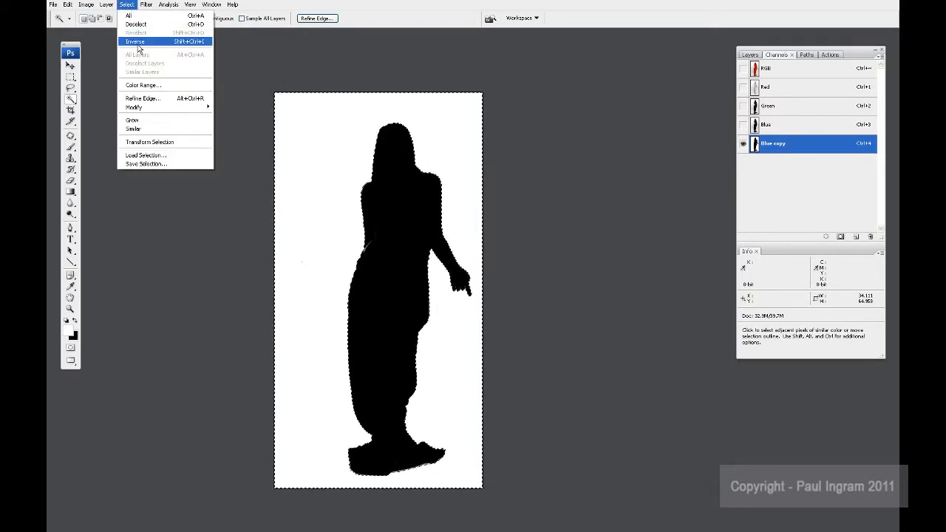
{"action": "left_click", "coordinate": [193, 42]}
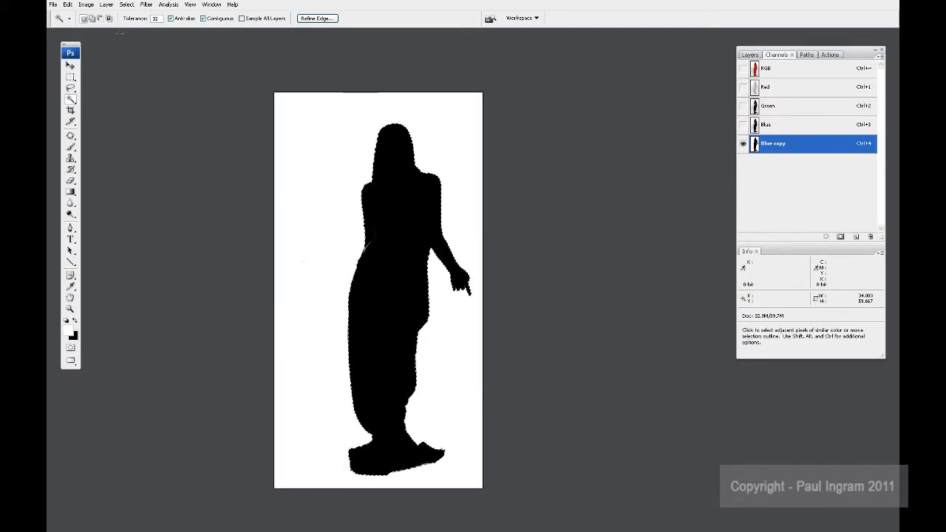
Step: Fill the selected silhouette with black in Normal mode at 100% opacity and clear the selection
{"action": "left_click", "coordinate": [67, 5]}
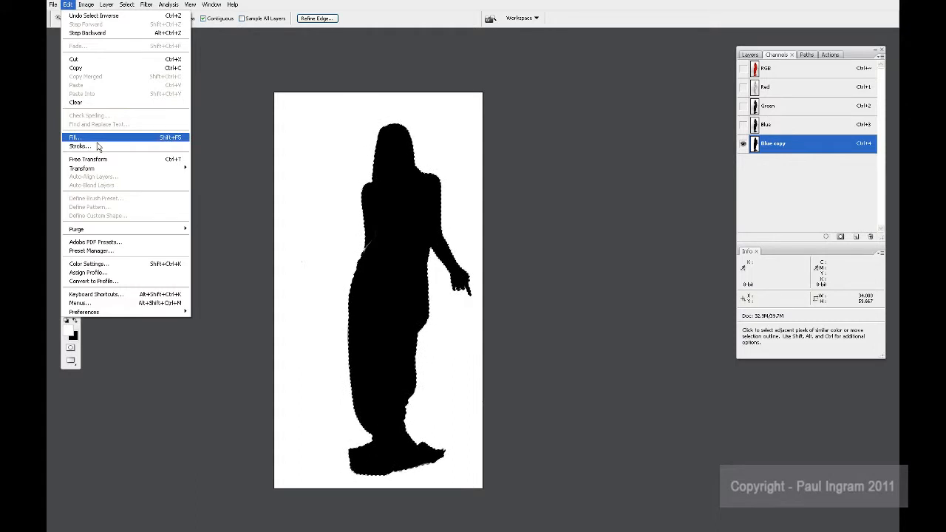
{"action": "left_click", "coordinate": [95, 138]}
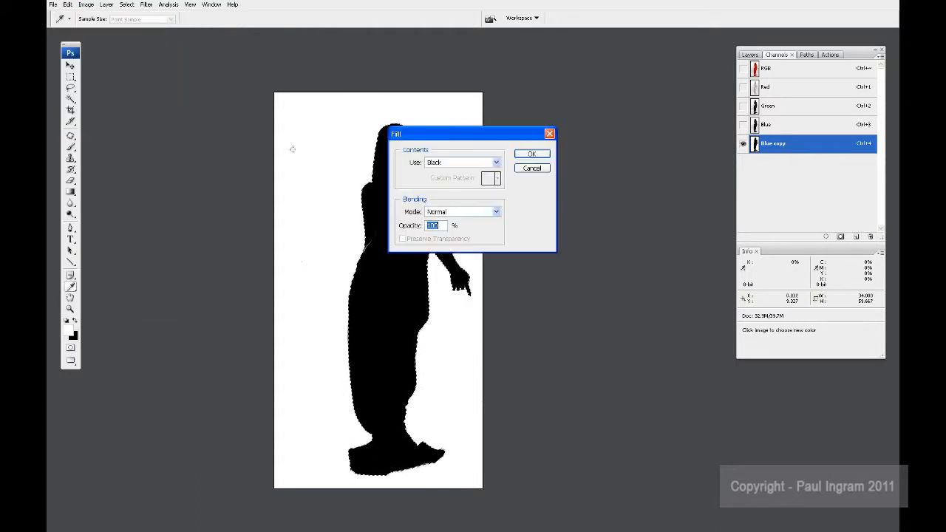
{"action": "left_click", "coordinate": [531, 169]}
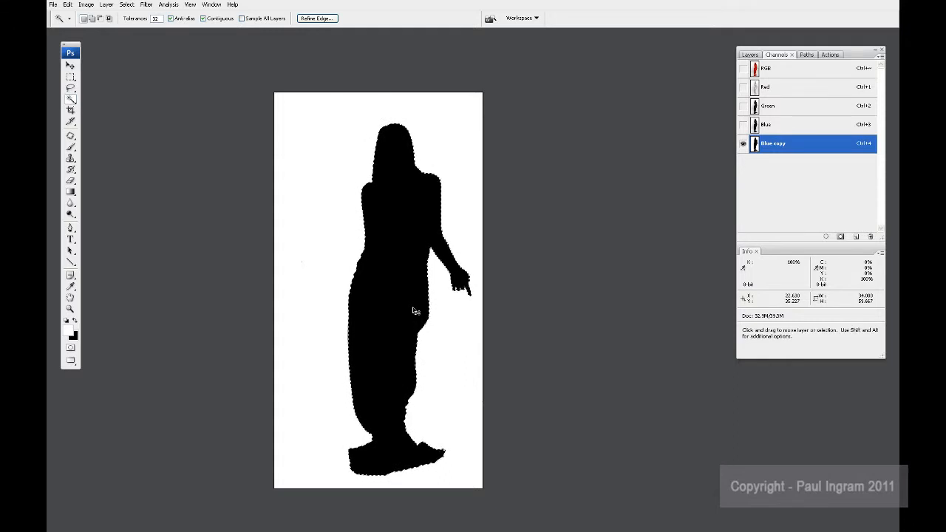
{"action": "key", "text": "ctrl+d"}
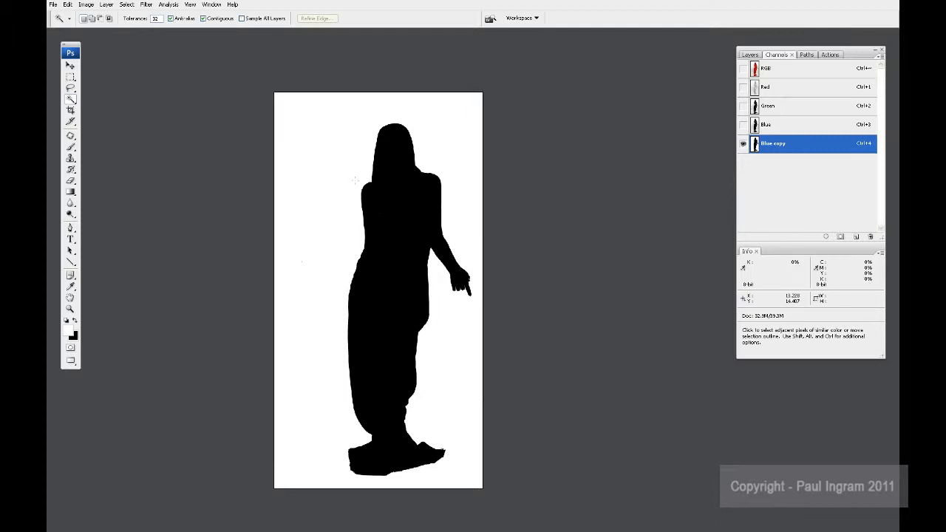
Step: Examine the mask's hard edge up close along the shoulder and the side of the hood
{"action": "key", "text": "ctrl+space"}
{"action": "left_click_drag", "start_coordinate": [356, 178], "coordinate": [374, 198]}
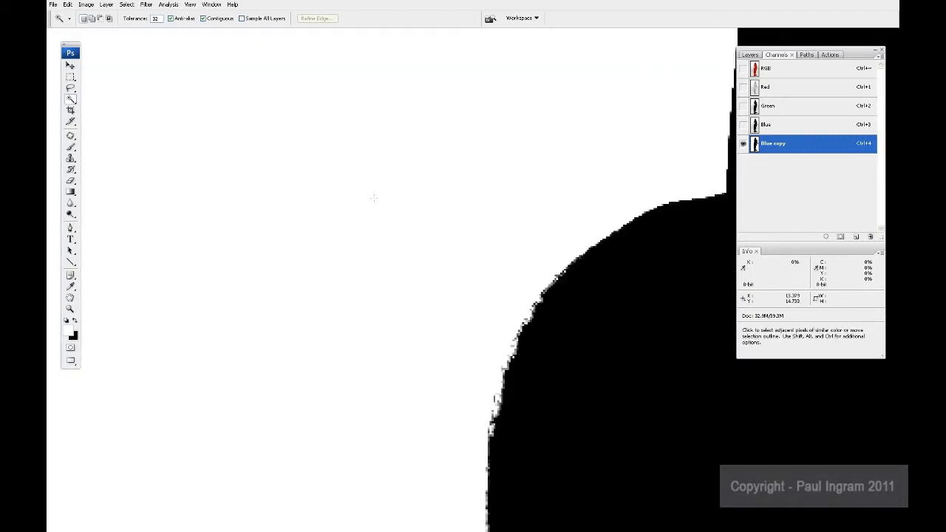
{"action": "key", "text": "space"}
{"action": "left_click_drag", "start_coordinate": [603, 264], "coordinate": [312, 374]}
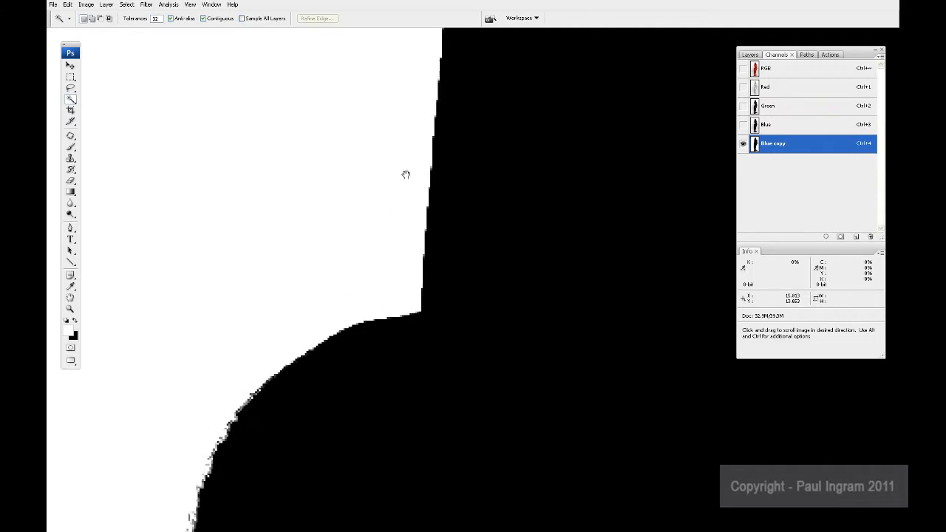
{"action": "left_click_drag", "start_coordinate": [406, 175], "coordinate": [324, 319]}
{"action": "key", "text": "ctrl"}
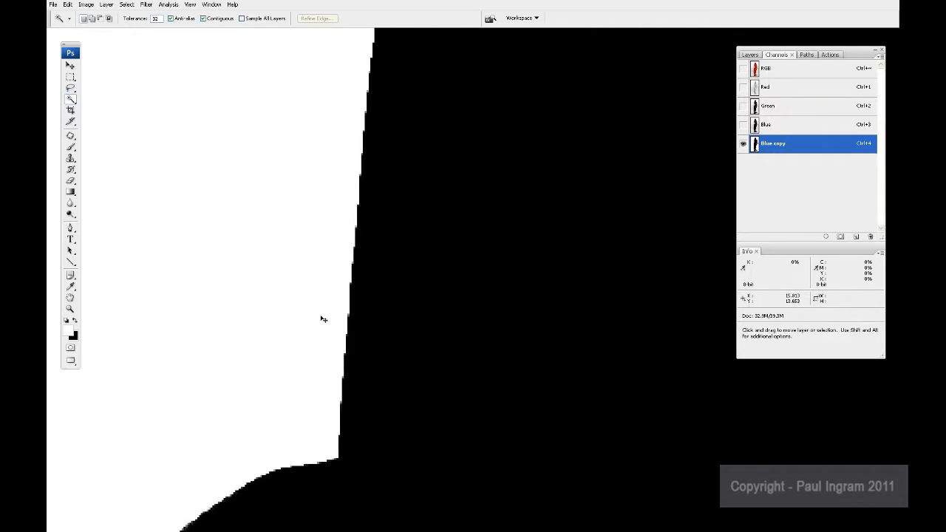
{"action": "key", "text": "ctrl+plus"}
{"action": "key", "text": "ctrl+plus"}
{"action": "key", "text": "space"}
{"action": "left_click_drag", "start_coordinate": [328, 237], "coordinate": [349, 264]}
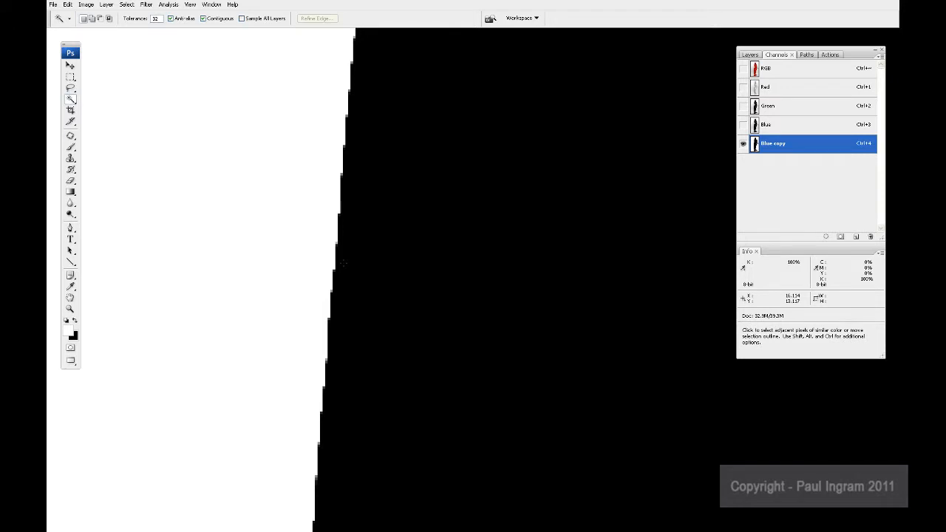
Step: Try shifting the midtones of the unblurred Blue copy channel with Levels
{"action": "key", "text": "ctrl+l"}
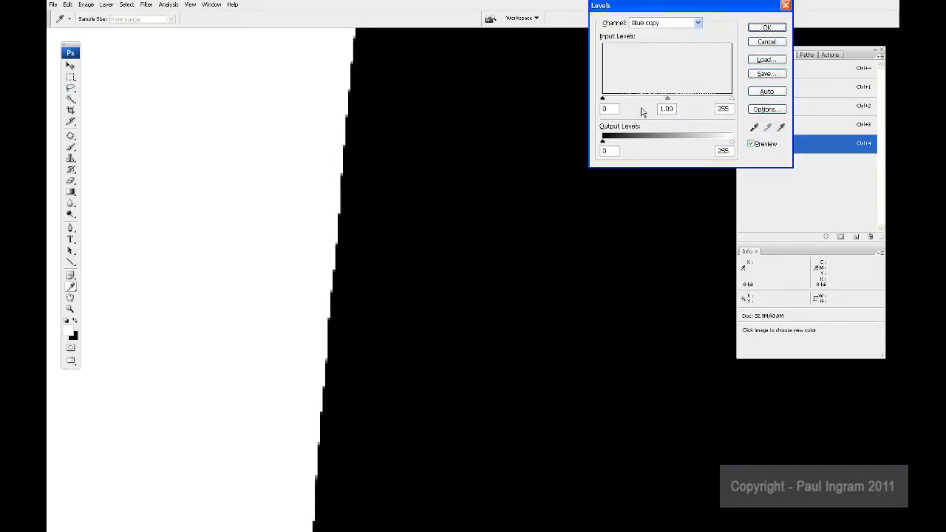
{"action": "mouse_move", "coordinate": [669, 104]}
{"action": "left_mouse_down"}
{"action": "mouse_move", "coordinate": [621, 111]}
{"action": "mouse_move", "coordinate": [710, 115]}
{"action": "mouse_move", "coordinate": [614, 109]}
{"action": "mouse_move", "coordinate": [676, 109]}
{"action": "left_mouse_up"}
{"action": "left_click", "coordinate": [766, 27]}
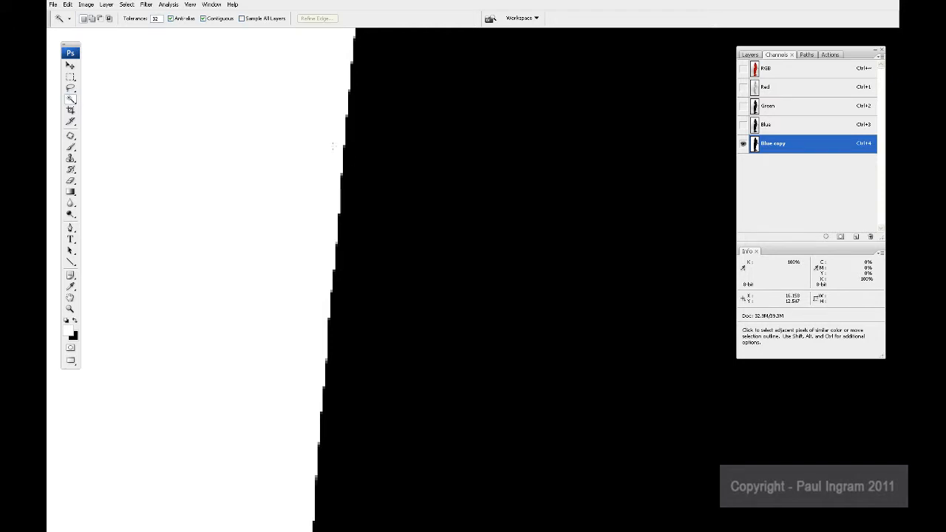
Step: Soften the edges of the Blue copy channel with a Gaussian Blur of 2.0 pixels radius
{"action": "left_click", "coordinate": [146, 4]}
{"action": "mouse_move", "coordinate": [164, 111]}
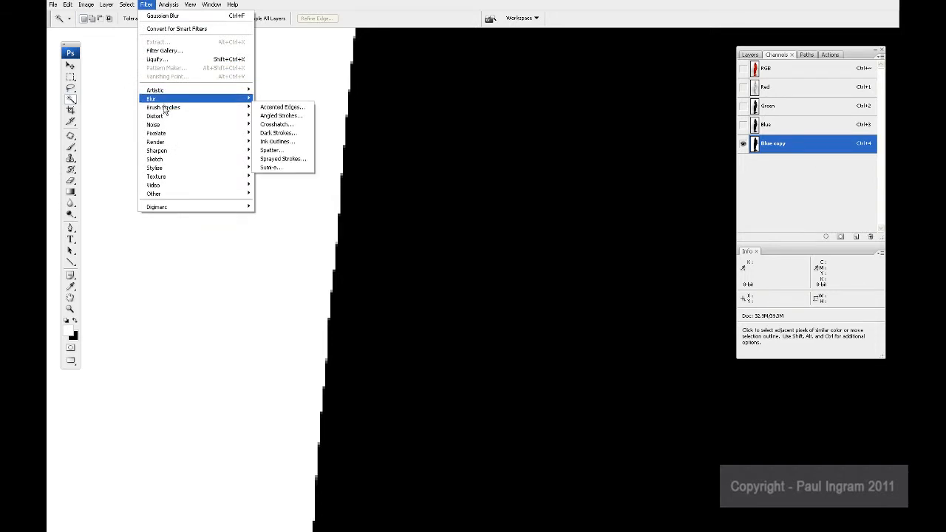
{"action": "mouse_move", "coordinate": [214, 102]}
{"action": "left_click", "coordinate": [277, 133]}
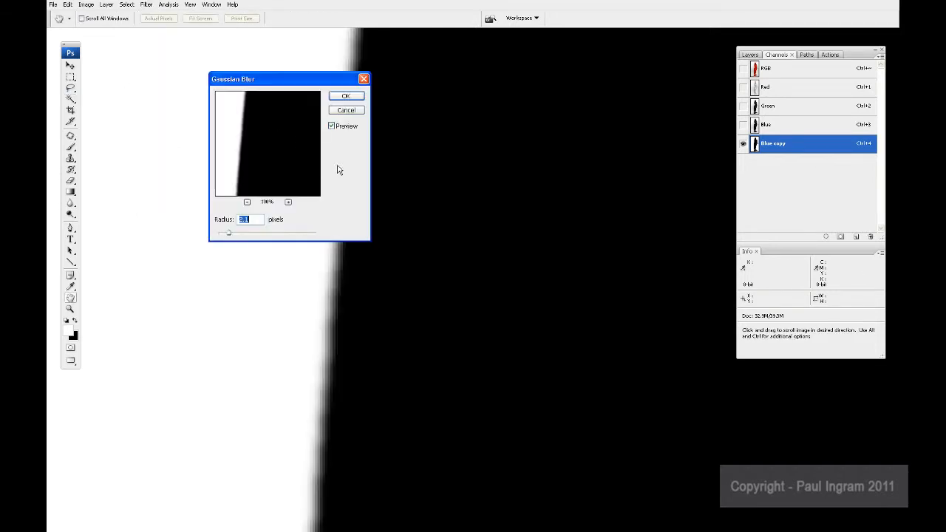
{"action": "left_click_drag", "start_coordinate": [340, 79], "coordinate": [243, 78]}
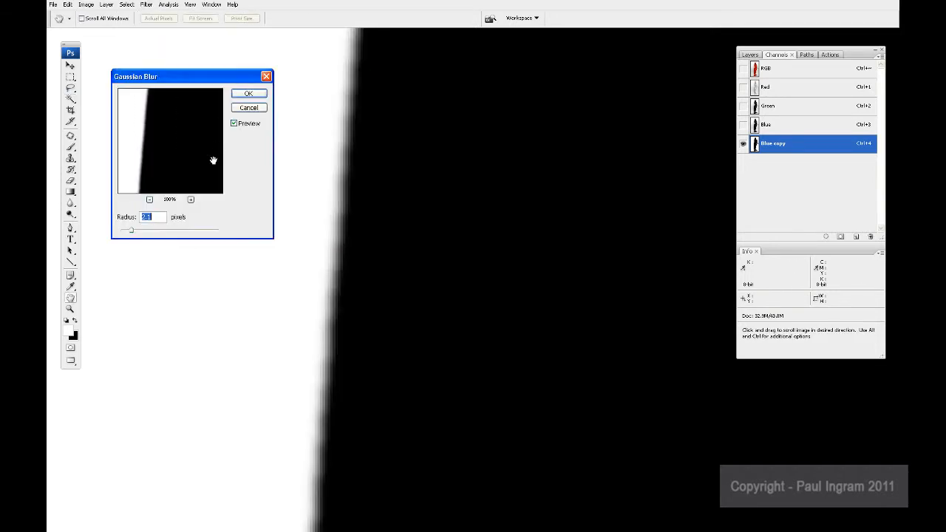
{"action": "left_click", "coordinate": [258, 95]}
{"action": "key", "text": "w"}
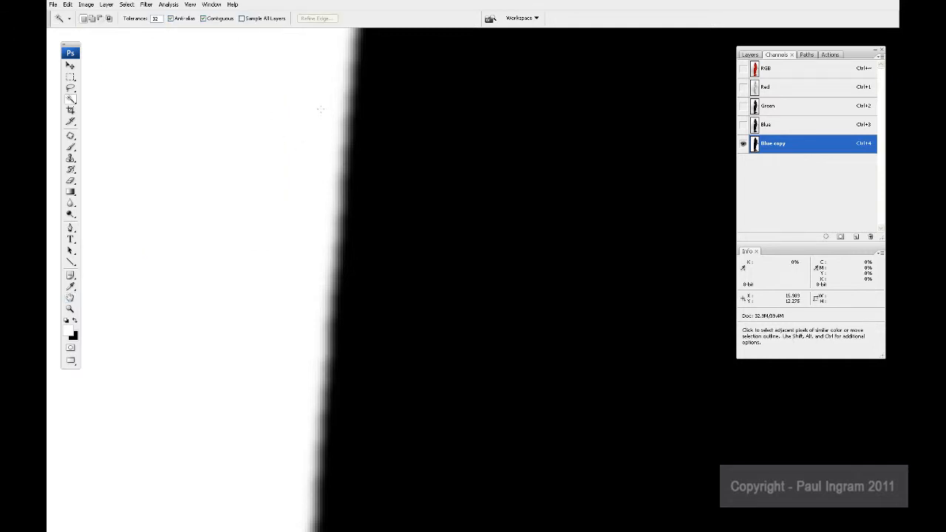
Step: Examine the gradation of grey pixels along the blurred edge of the hood up close
{"action": "left_click_drag", "start_coordinate": [327, 85], "coordinate": [368, 164]}
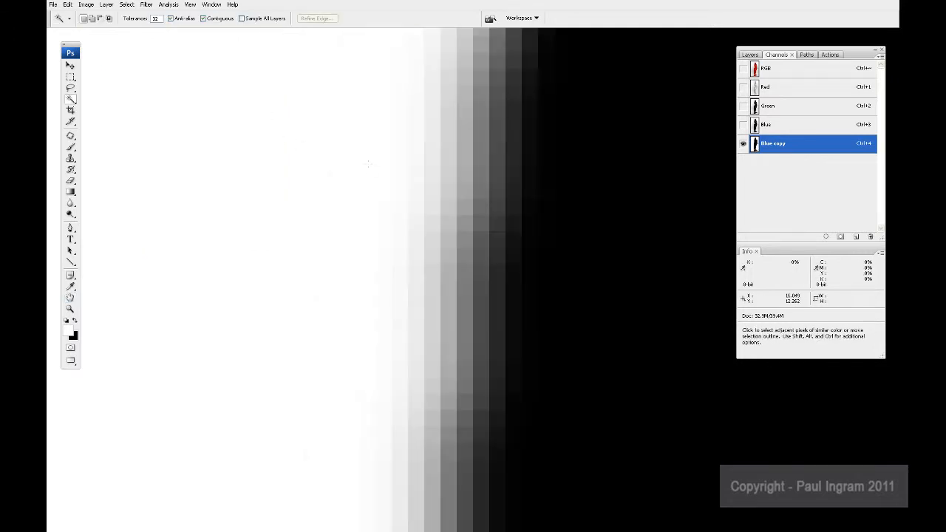
{"action": "left_click_drag", "start_coordinate": [468, 222], "coordinate": [380, 240]}
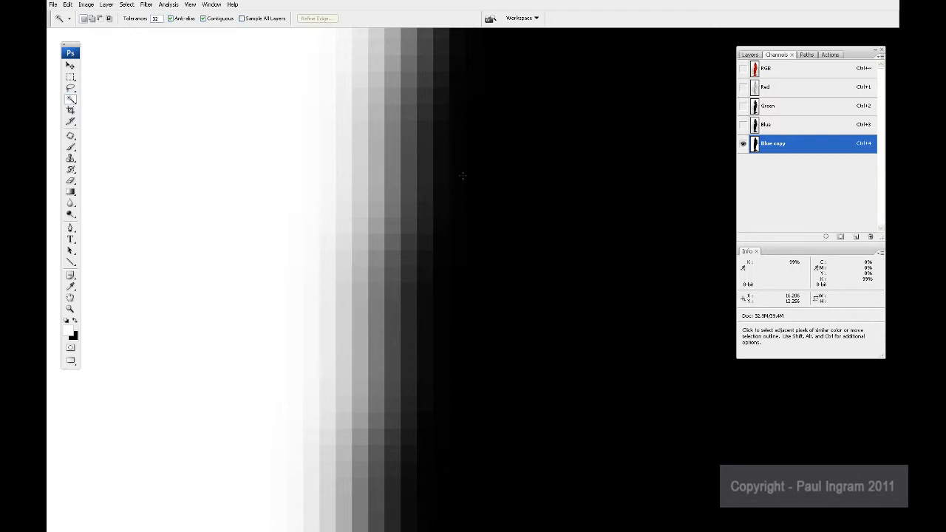
{"action": "key", "text": "ctrl+minus"}
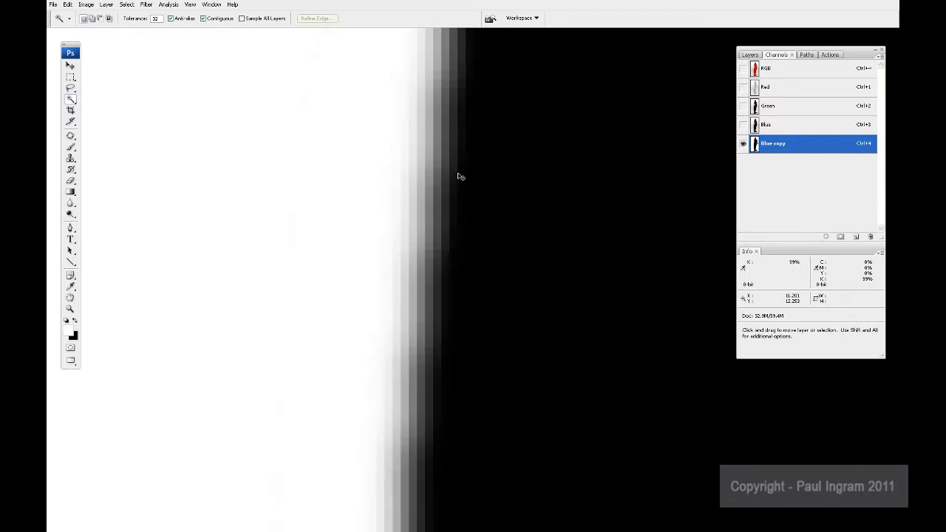
{"action": "key", "text": "ctrl+minus"}
{"action": "key", "text": "ctrl+minus"}
{"action": "key", "text": "ctrl+minus"}
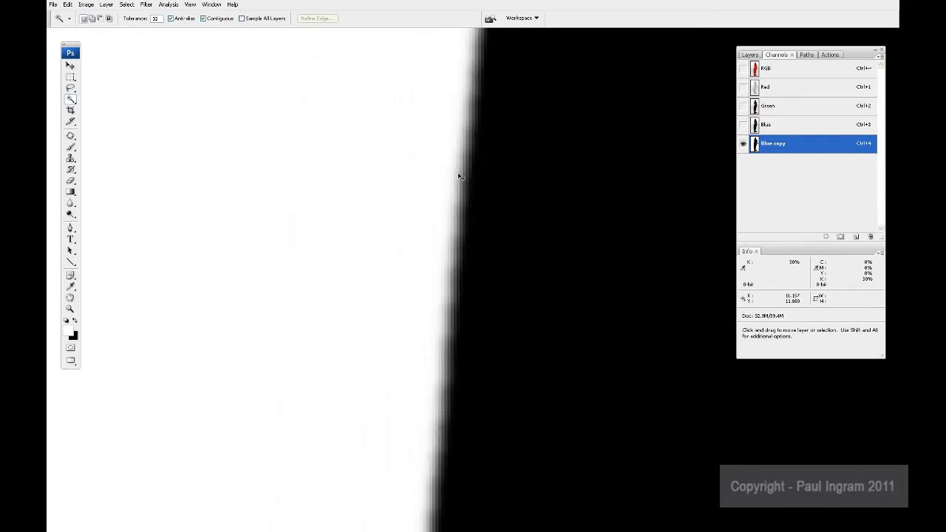
{"action": "left_click_drag", "start_coordinate": [476, 190], "coordinate": [357, 219]}
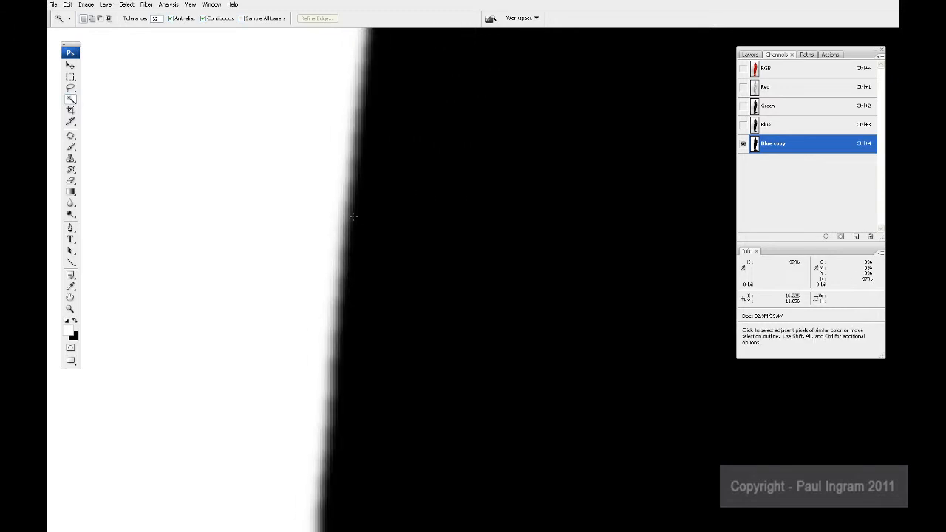
Step: Try Levels midtone values of 1.77 and 0.74 on the blurred edge of the Blue copy channel
{"action": "key", "text": "ctrl+l"}
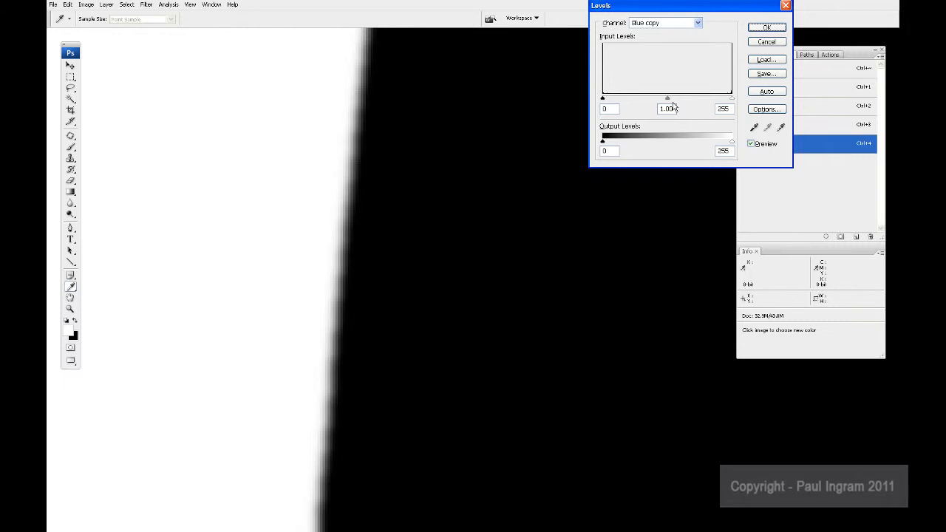
{"action": "left_click_drag", "start_coordinate": [669, 99], "coordinate": [640, 111]}
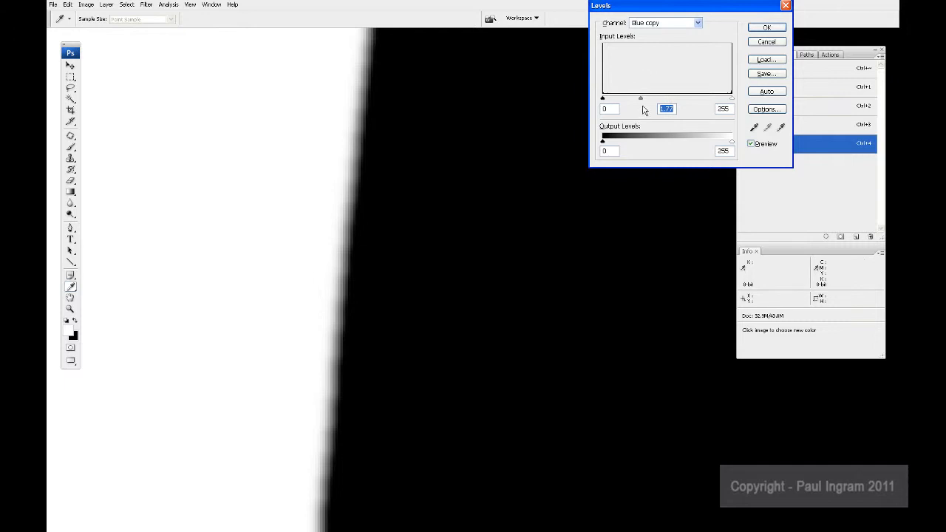
{"action": "left_click_drag", "start_coordinate": [645, 107], "coordinate": [685, 104]}
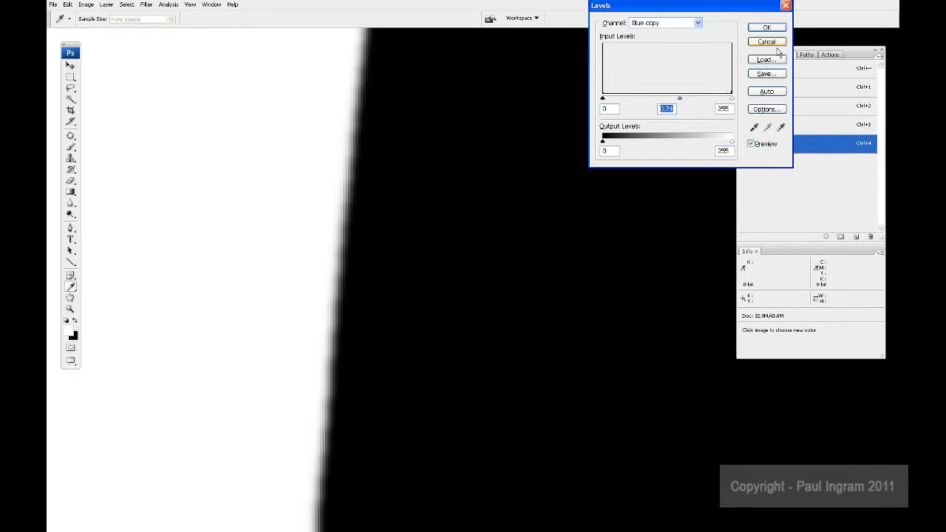
{"action": "left_click", "coordinate": [772, 42]}
{"action": "key", "text": "w"}
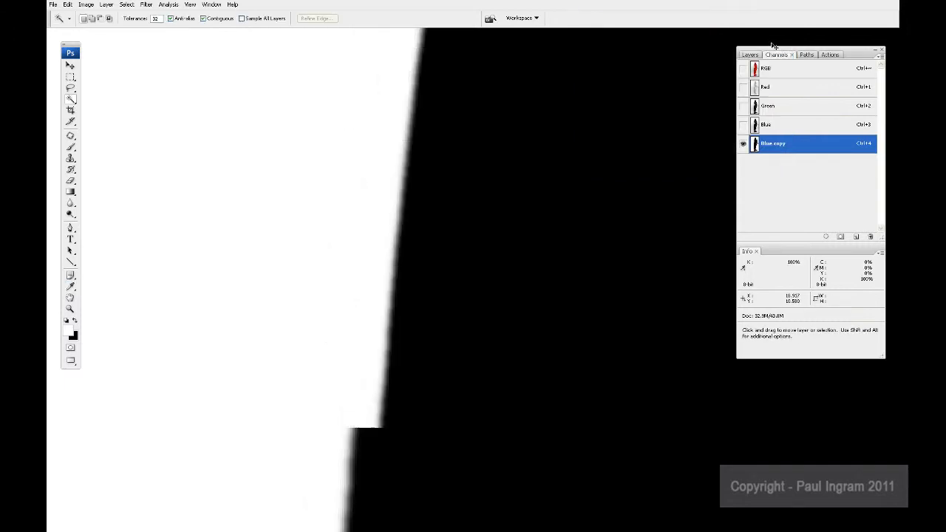
Step: Return to the RGB composite and convert the locked Background into a regular layer with Normal mode and 100% opacity
{"action": "key", "text": "ctrl+minus"}
{"action": "key", "text": "ctrl+minus"}
{"action": "key", "text": "ctrl+minus"}
{"action": "key", "text": "ctrl+minus"}
{"action": "key", "text": "ctrl+minus"}
{"action": "key", "text": "ctrl+minus"}
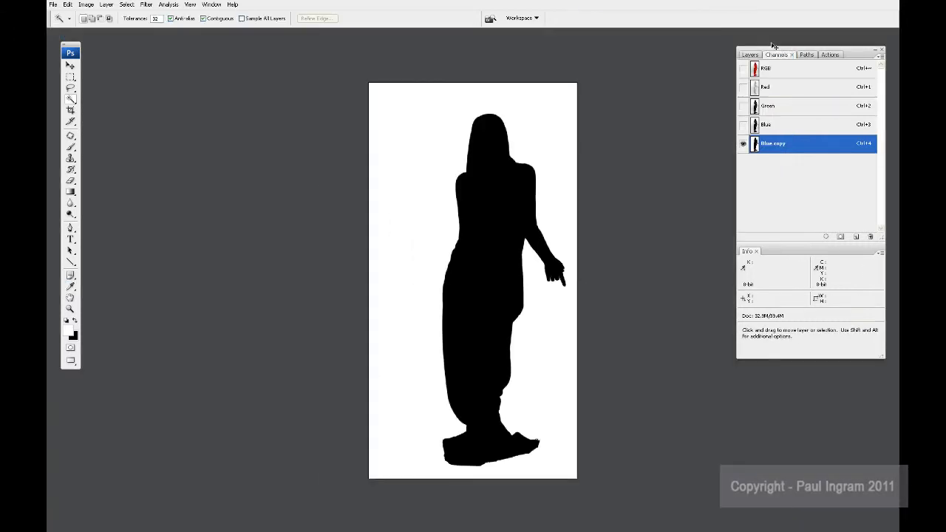
{"action": "left_click", "coordinate": [785, 70]}
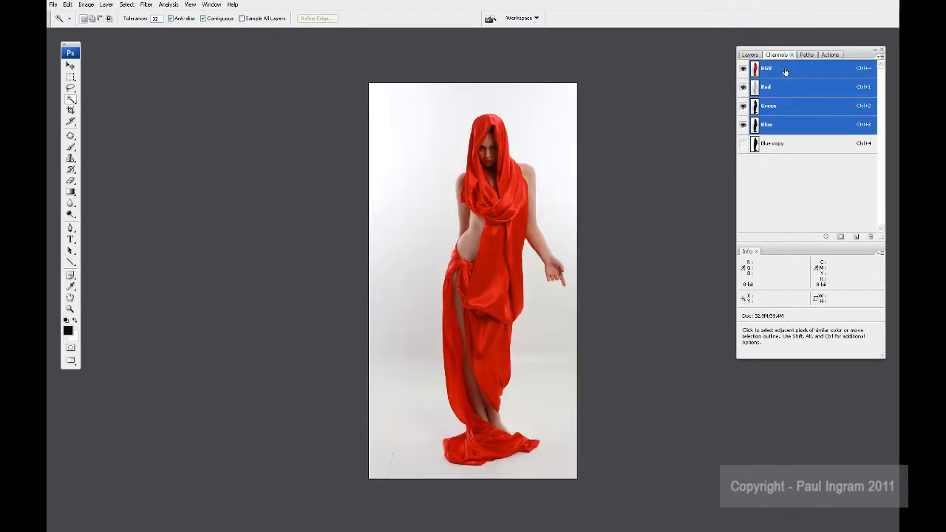
{"action": "left_click", "coordinate": [750, 55]}
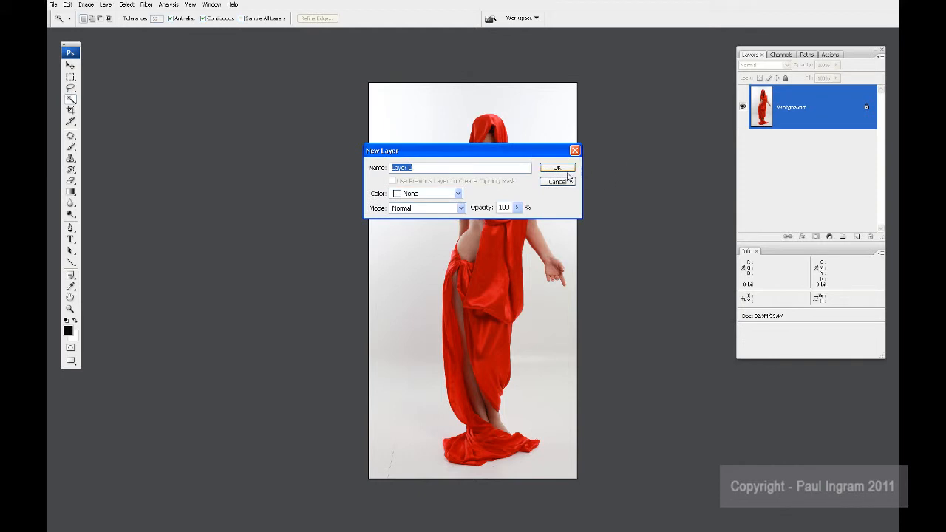
{"action": "left_click", "coordinate": [559, 169]}
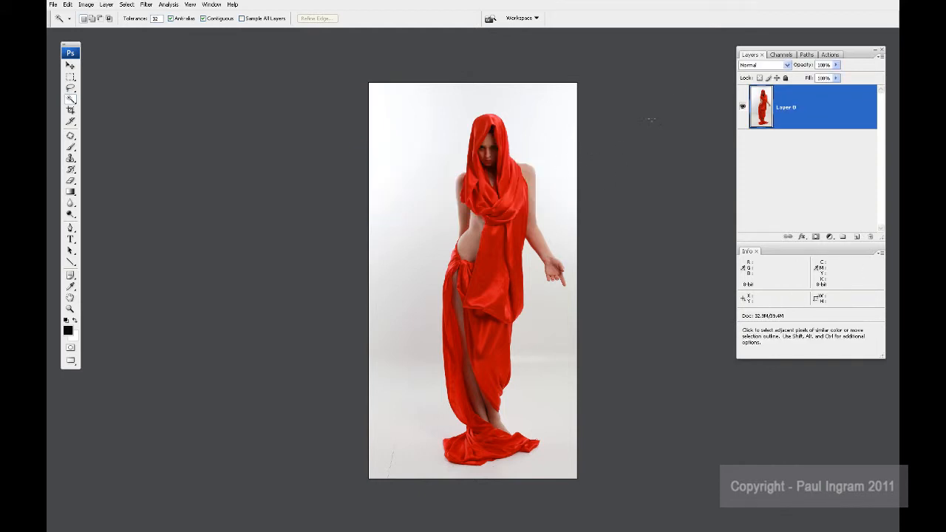
Step: Load the Blue copy channel as a selection and add a layer mask to Layer 0 from it
{"action": "left_click", "coordinate": [781, 55]}
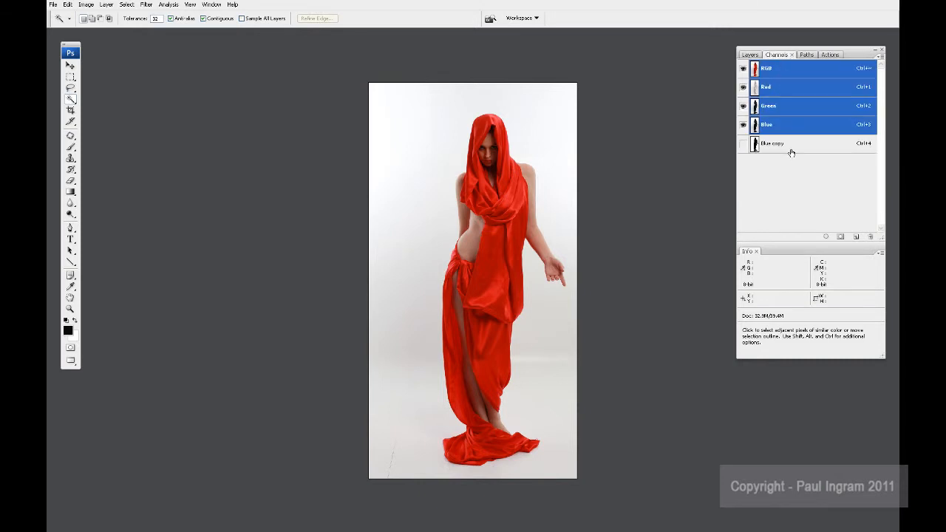
{"action": "left_click", "coordinate": [751, 56]}
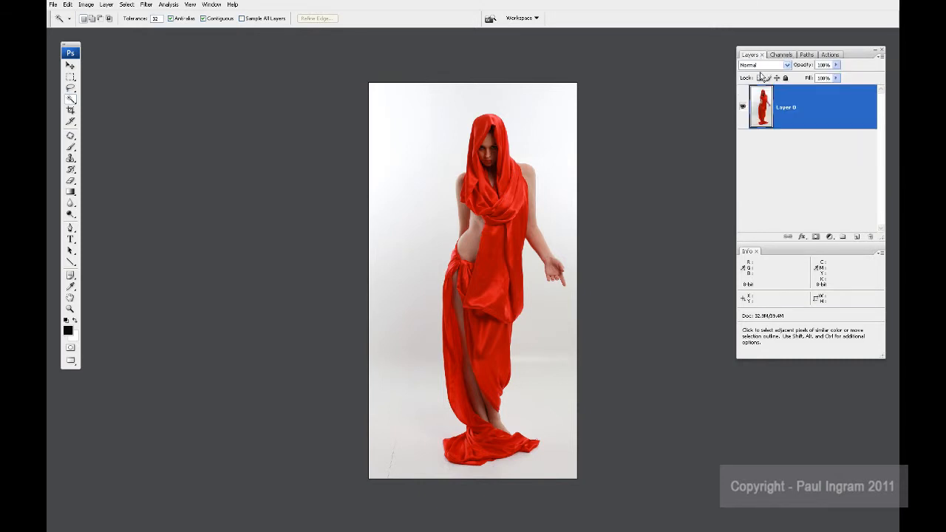
{"action": "key", "text": "ctrl+alt"}
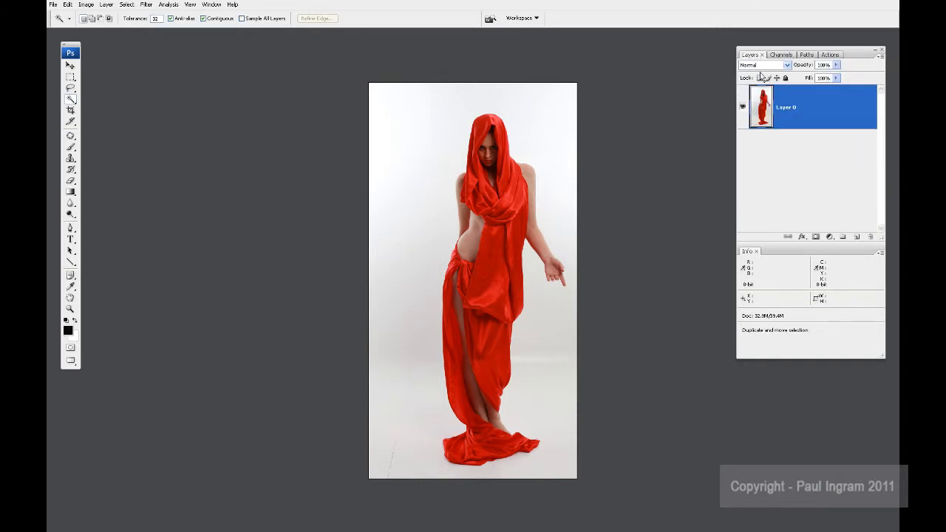
{"action": "key", "text": "ctrl+alt+4"}
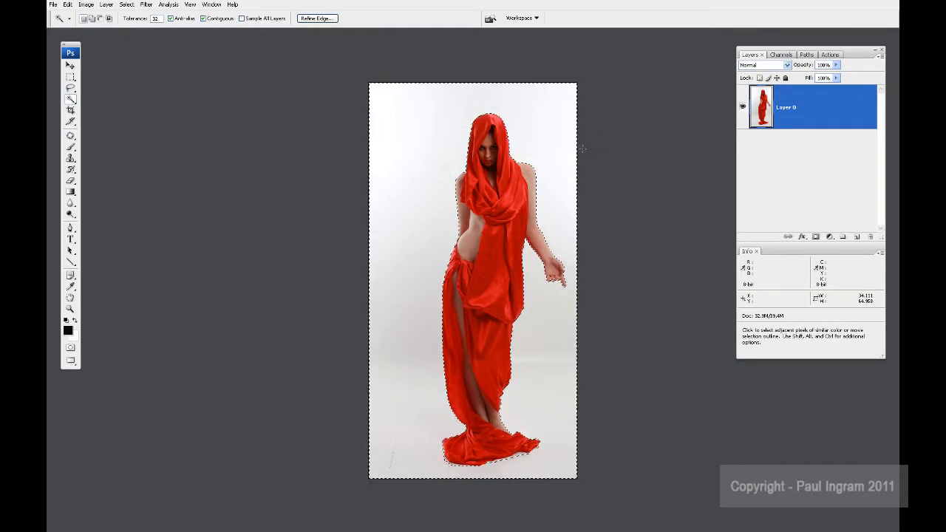
{"action": "left_click", "coordinate": [817, 237]}
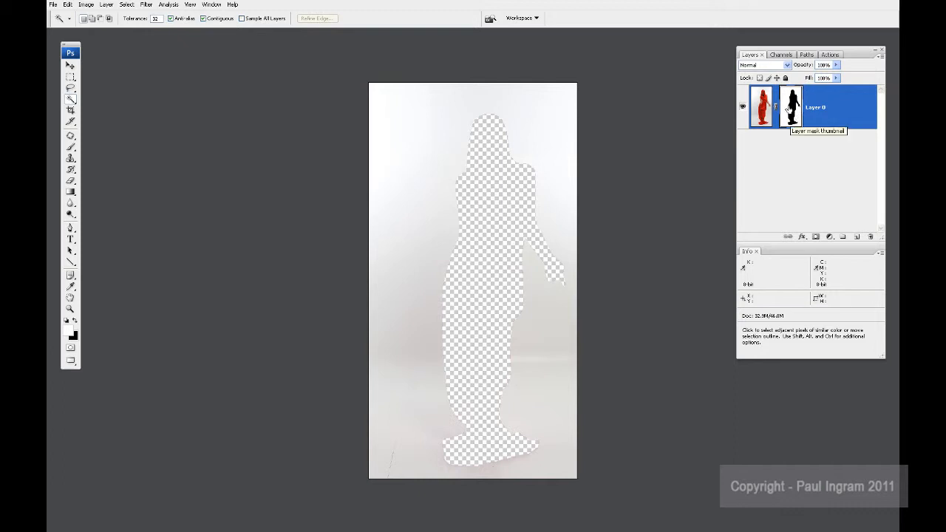
Step: Invert the layer mask to keep the woman and hide the background, and inspect the cutout around her torso and hand
{"action": "key", "text": "ctrl"}
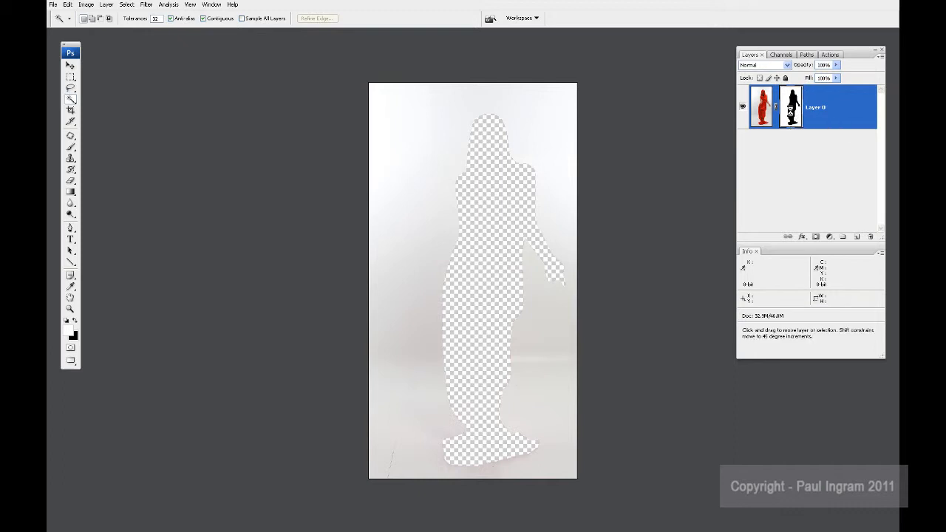
{"action": "key", "text": "ctrl+i"}
{"action": "key", "text": "ctrl+plus"}
{"action": "key", "text": "ctrl+plus"}
{"action": "key", "text": "ctrl+plus"}
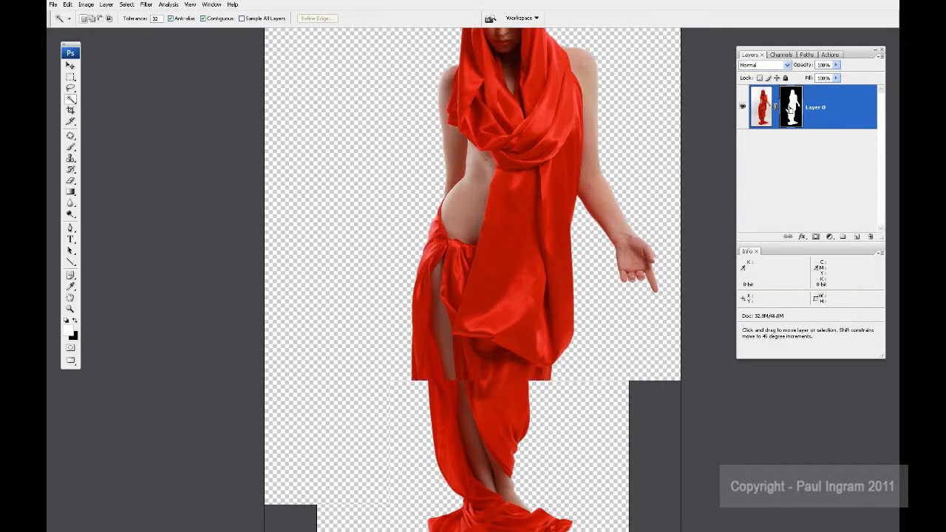
{"action": "left_click_drag", "start_coordinate": [612, 258], "coordinate": [507, 306]}
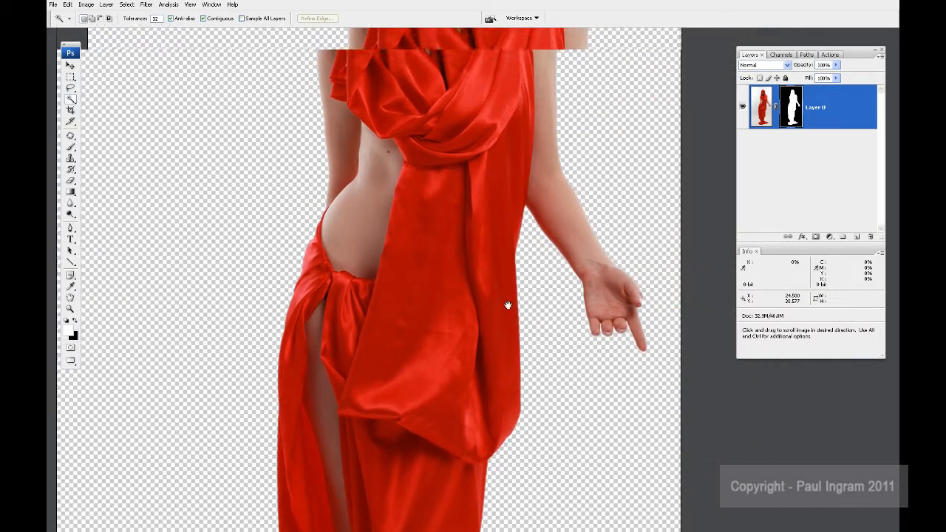
Step: Zoom out to the whole cutout and browse the Open dialog to 12x8 > My Pictures > textures on the Spare (D:) drive
{"action": "key", "text": "ctrl+plus"}
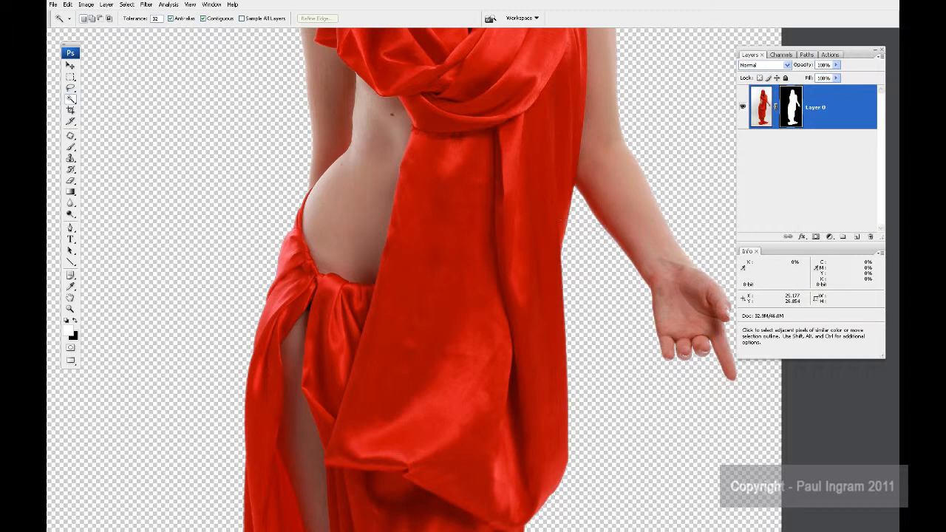
{"action": "key", "text": "ctrl+minus"}
{"action": "key", "text": "ctrl+minus"}
{"action": "key", "text": "ctrl+minus"}
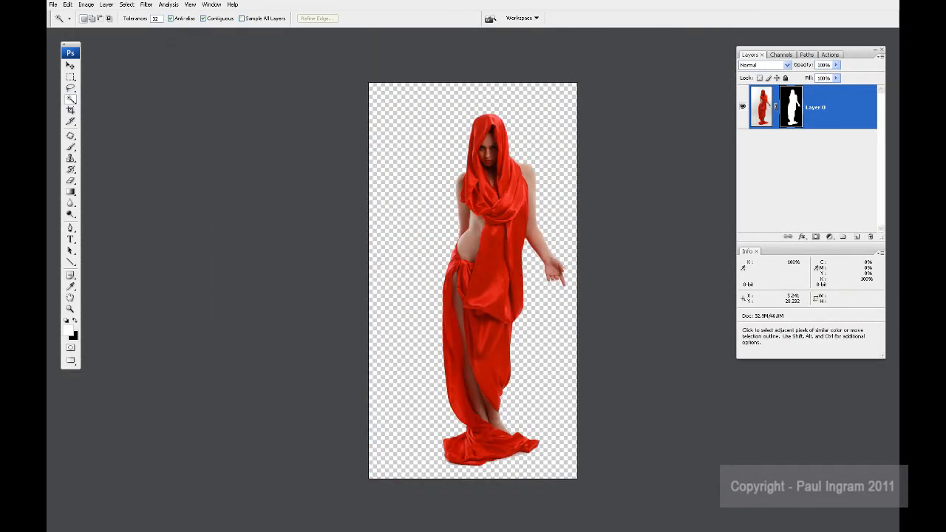
{"action": "key", "text": "ctrl+o"}
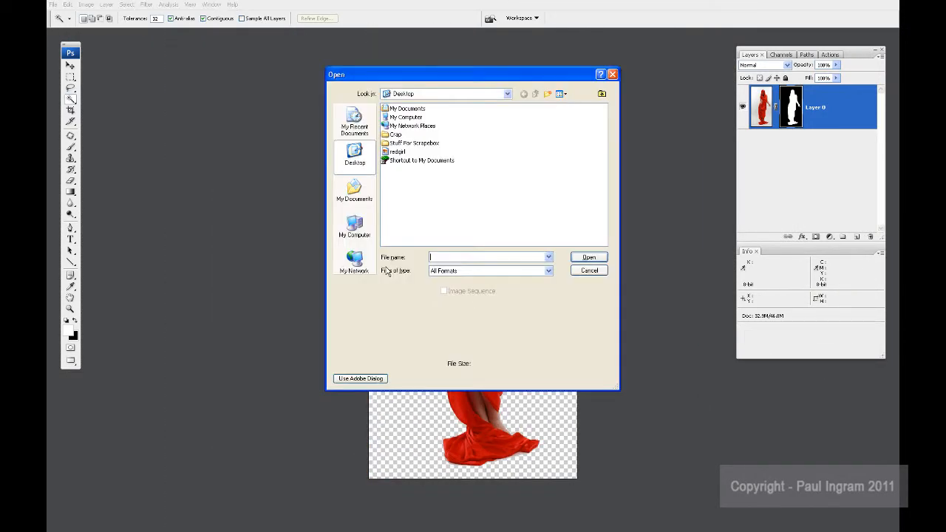
{"action": "left_click", "coordinate": [507, 94]}
{"action": "left_click", "coordinate": [427, 159]}
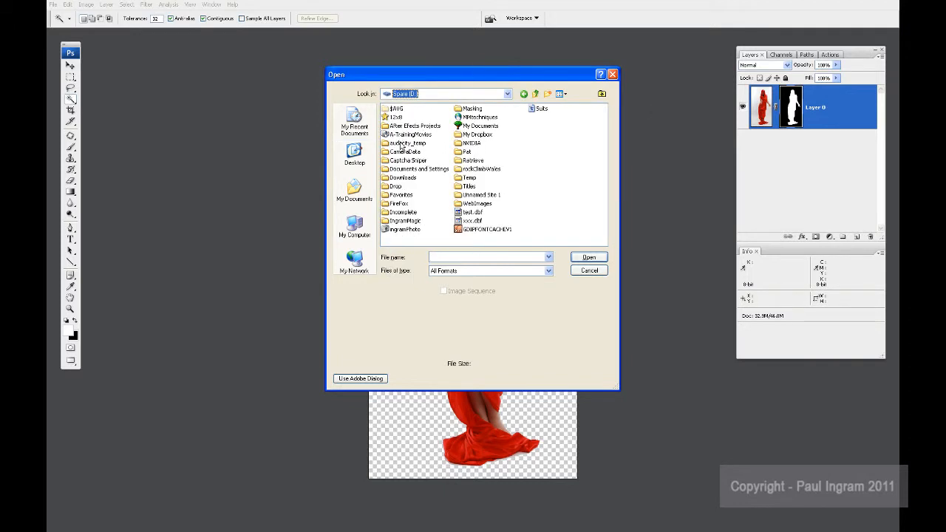
{"action": "double_click", "coordinate": [398, 119]}
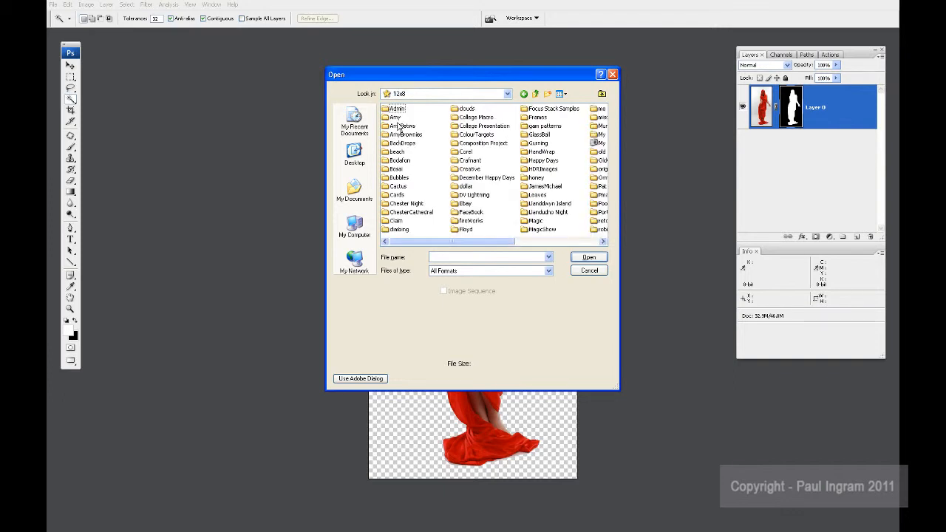
{"action": "double_click", "coordinate": [603, 144]}
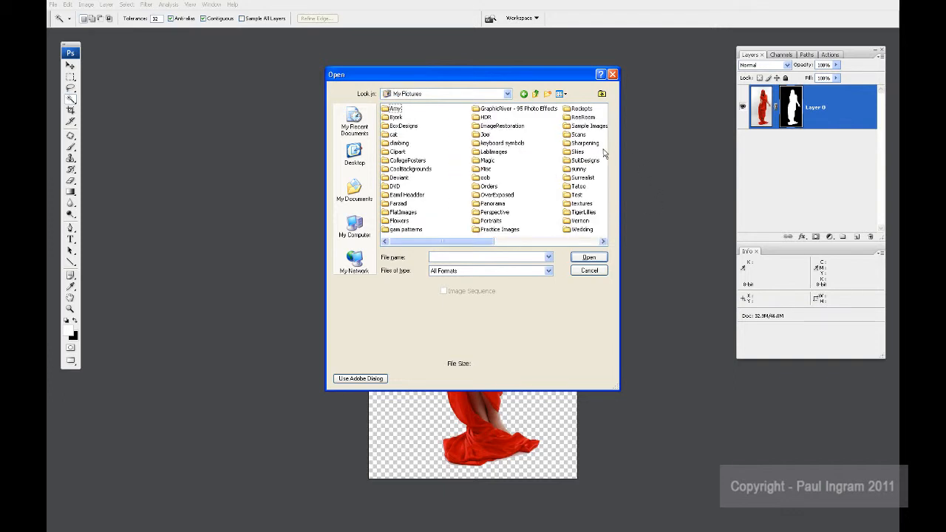
{"action": "double_click", "coordinate": [576, 204]}
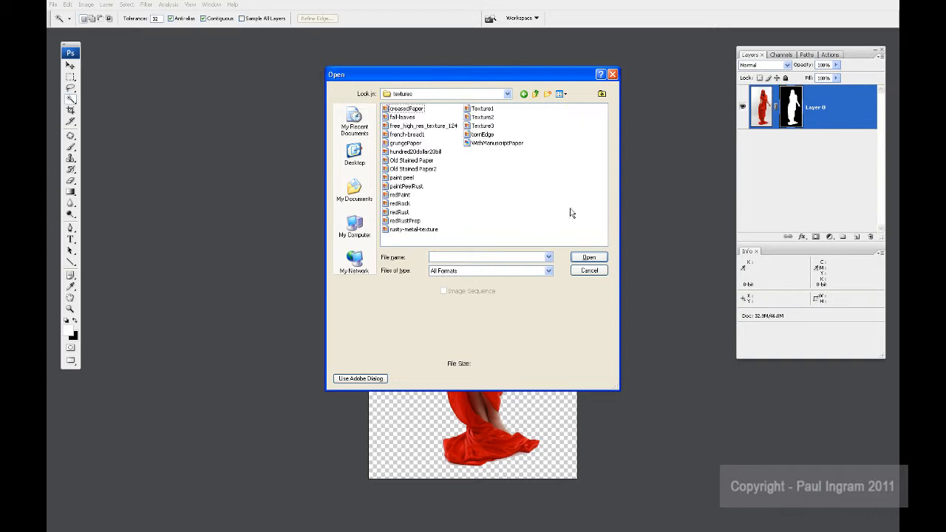
Step: Show the textures folder as thumbnails and open the paintPeelRust image
{"action": "left_click", "coordinate": [562, 94]}
{"action": "left_click", "coordinate": [589, 111]}
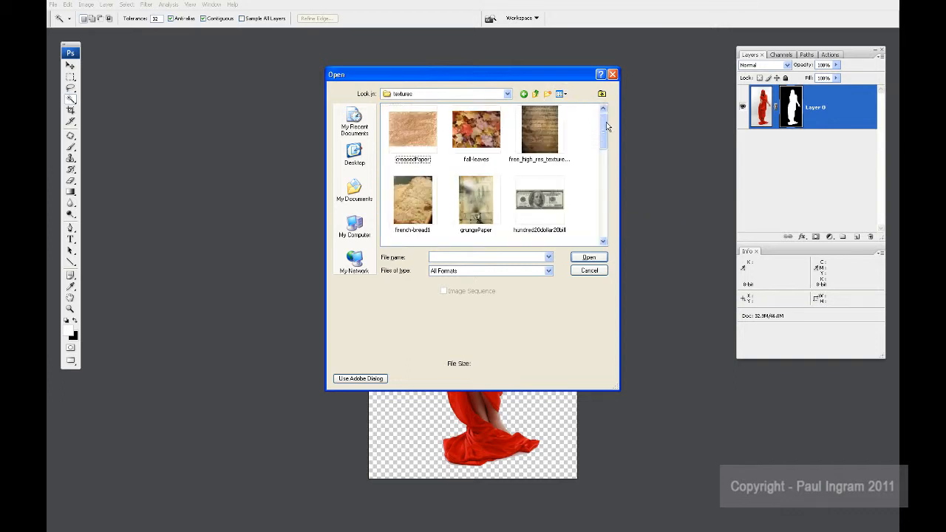
{"action": "scroll", "coordinate": [606, 127], "scroll_direction": "down", "scroll_amount": 5}
{"action": "left_click", "coordinate": [433, 176]}
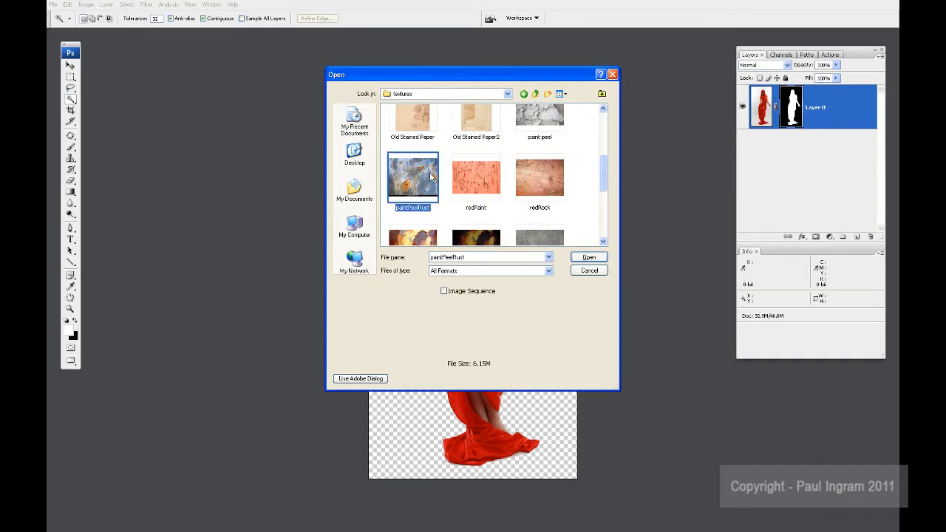
{"action": "left_click", "coordinate": [600, 258]}
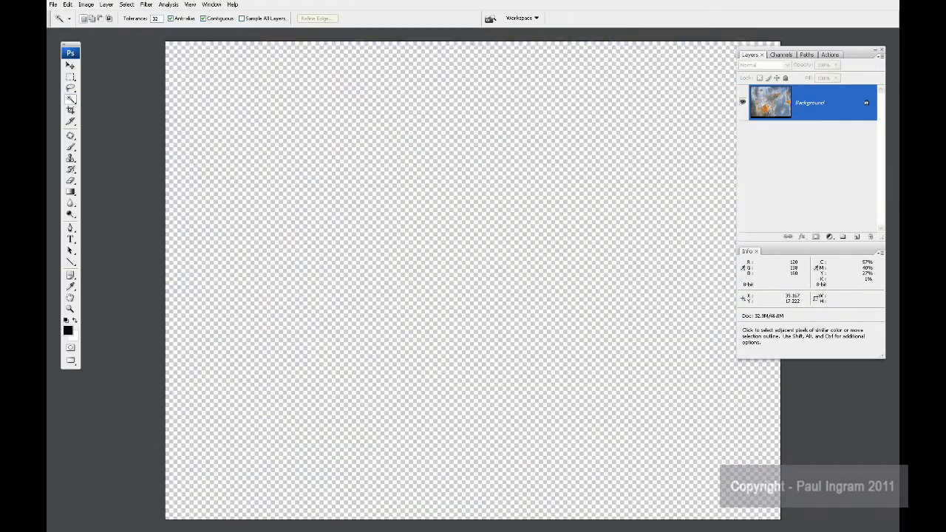
Step: Display the documents in floating windows, place paintPeelRust.jpg beside redgirl.jpg, and rotate its canvas 90° clockwise
{"action": "key", "text": "f"}
{"action": "key", "text": "f"}
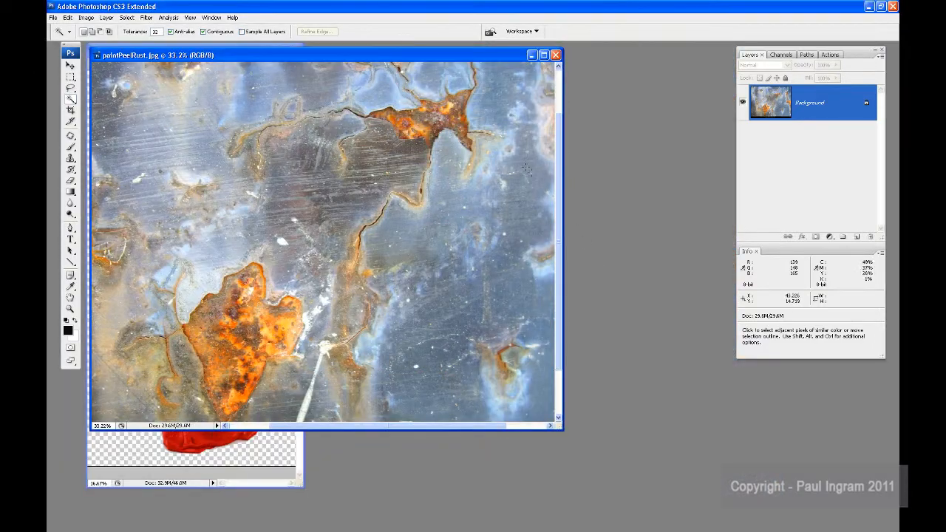
{"action": "mouse_move", "coordinate": [422, 57]}
{"action": "left_mouse_down"}
{"action": "mouse_move", "coordinate": [597, 172]}
{"action": "mouse_move", "coordinate": [673, 198]}
{"action": "mouse_move", "coordinate": [534, 162]}
{"action": "mouse_move", "coordinate": [653, 115]}
{"action": "left_mouse_up"}
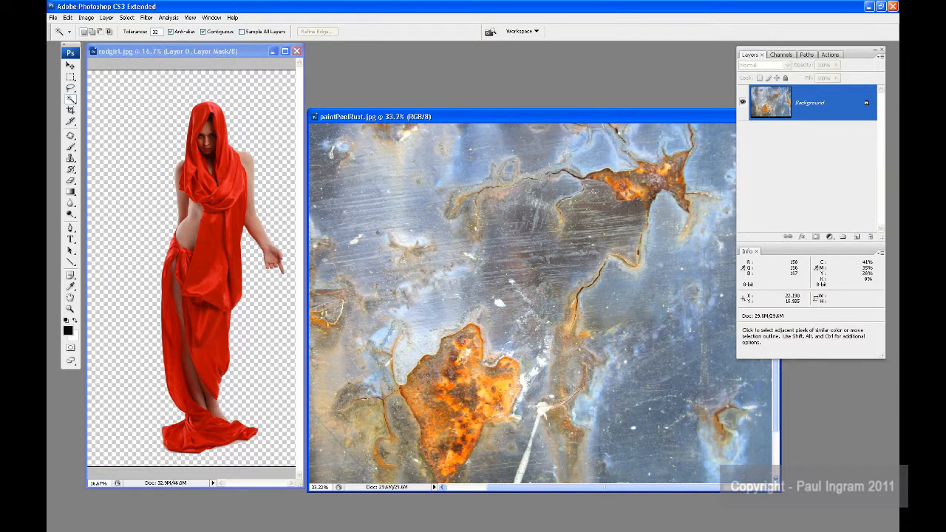
{"action": "left_click", "coordinate": [88, 18]}
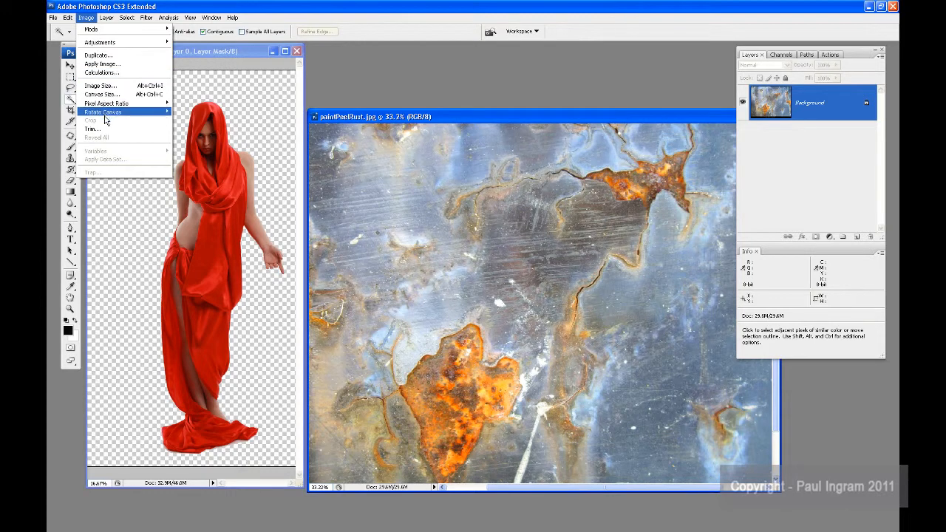
{"action": "mouse_move", "coordinate": [110, 112]}
{"action": "left_click", "coordinate": [189, 120]}
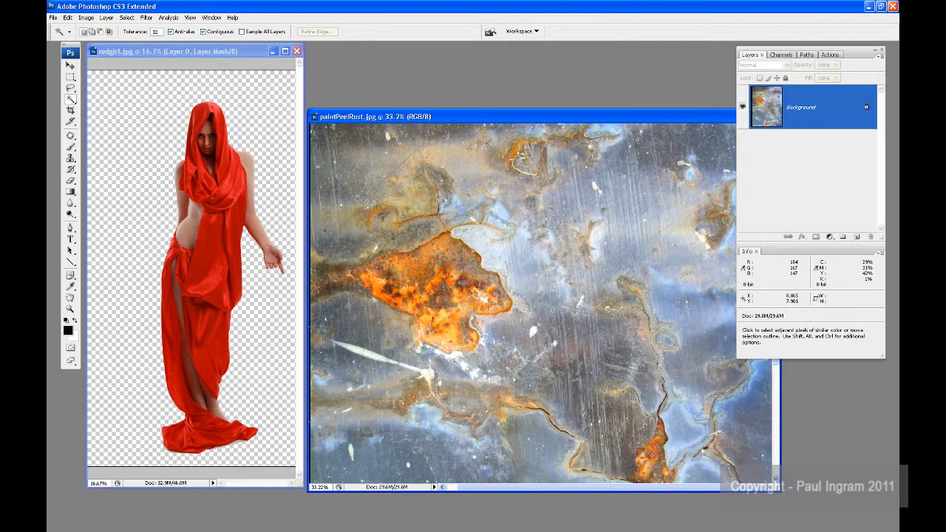
Step: Copy the rust texture into redgirl.jpg as a new layer and close paintPeelRust.jpg without saving it
{"action": "mouse_move", "coordinate": [774, 106]}
{"action": "left_mouse_down"}
{"action": "mouse_move", "coordinate": [665, 131]}
{"action": "mouse_move", "coordinate": [159, 185]}
{"action": "left_mouse_up"}
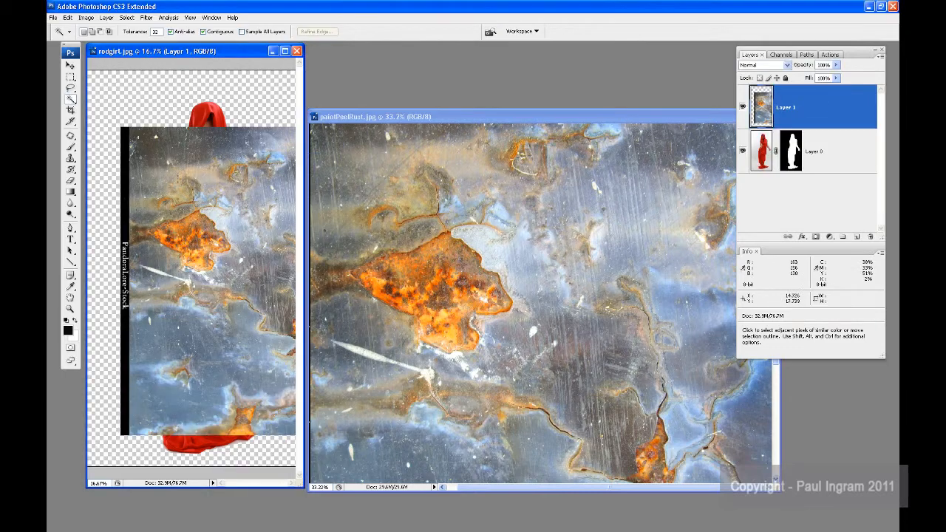
{"action": "left_click", "coordinate": [421, 127]}
{"action": "key", "text": "ctrl+w"}
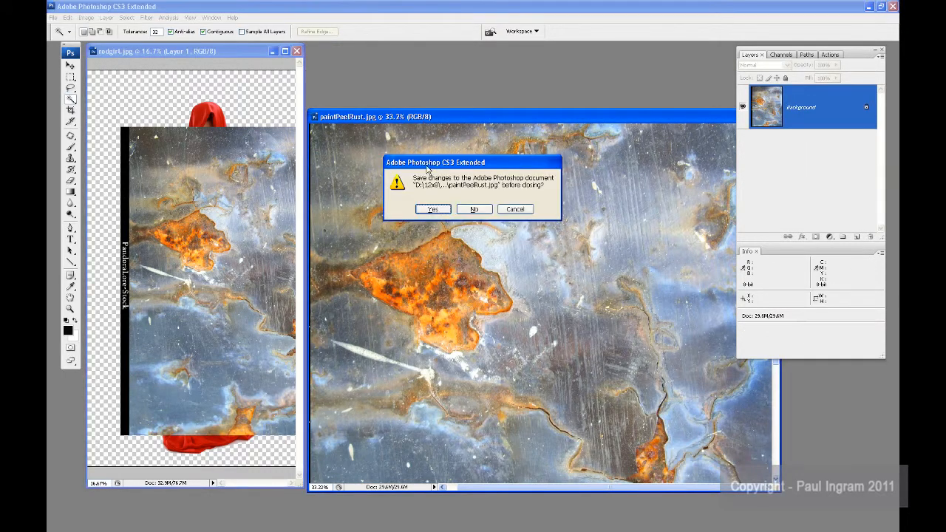
{"action": "left_click", "coordinate": [477, 213]}
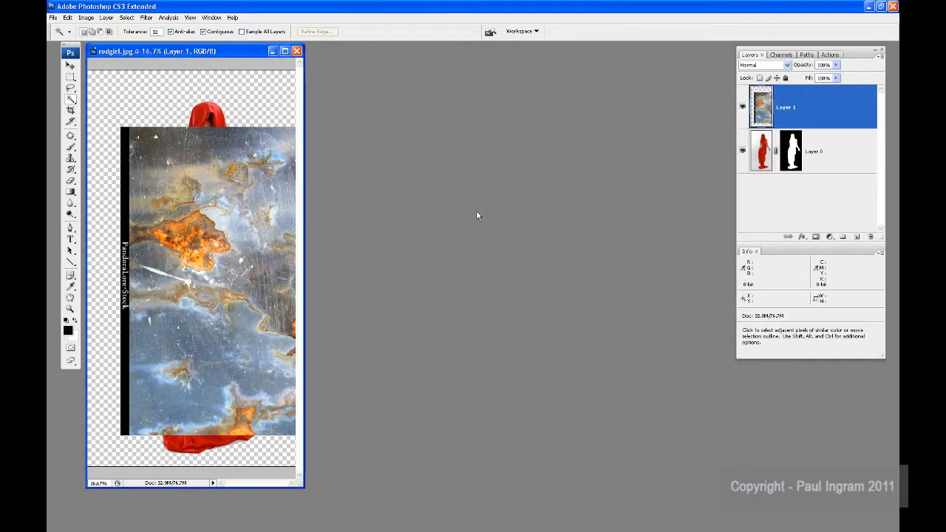
Step: In full-screen mode, move the texture layer up against the canvas's top edge and place it beneath the woman's layer
{"action": "key", "text": "f"}
{"action": "key", "text": "f"}
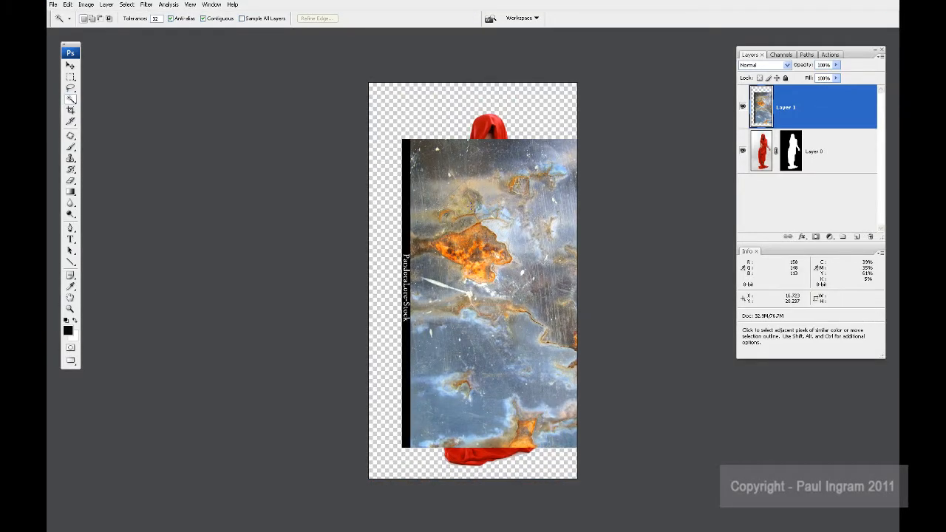
{"action": "mouse_move", "coordinate": [418, 259]}
{"action": "left_mouse_down"}
{"action": "mouse_move", "coordinate": [395, 259]}
{"action": "mouse_move", "coordinate": [426, 253]}
{"action": "left_mouse_up"}
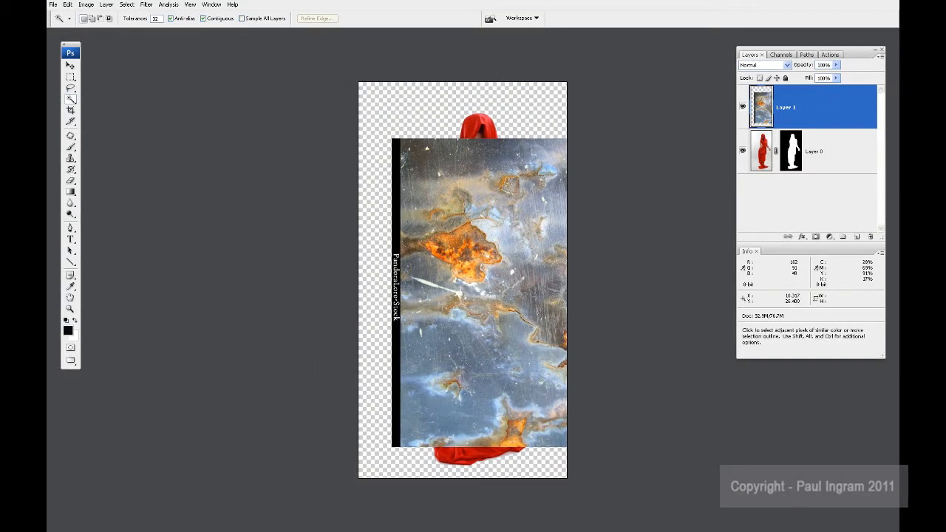
{"action": "key", "text": "v"}
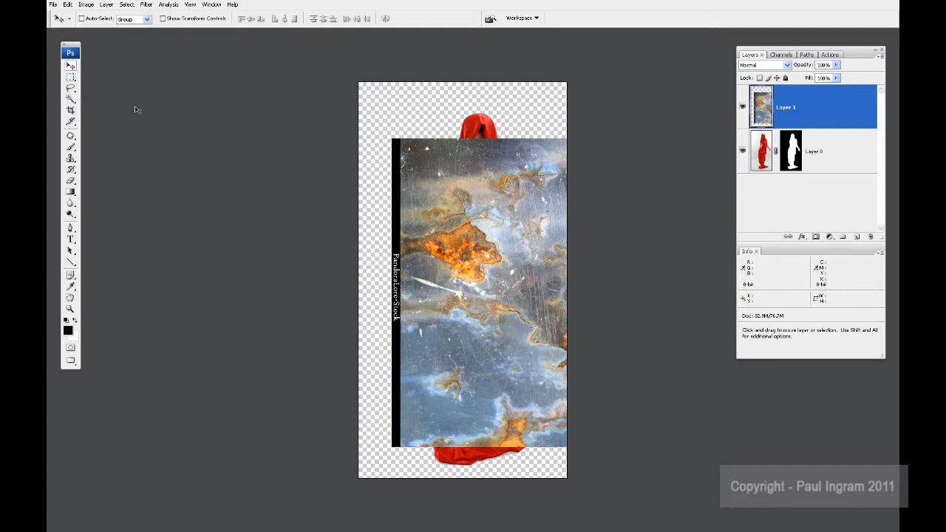
{"action": "left_click_drag", "start_coordinate": [456, 270], "coordinate": [410, 211]}
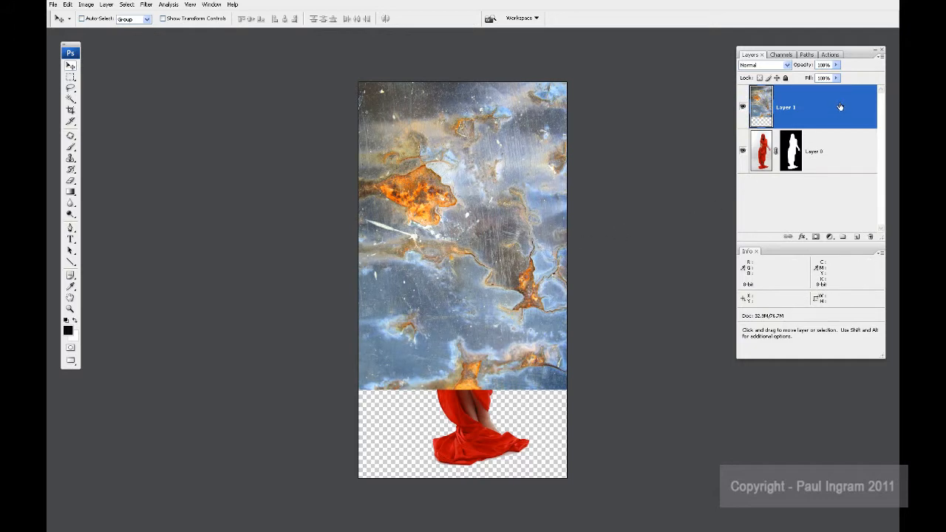
{"action": "left_click_drag", "start_coordinate": [856, 119], "coordinate": [842, 161]}
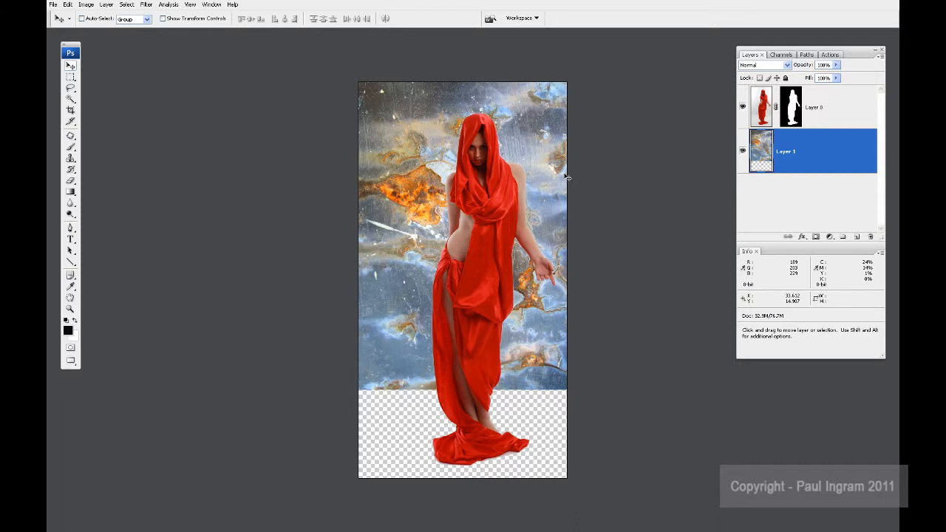
Step: Stretch the texture layer downward with Free Transform to about 129.6% height so it covers the whole canvas
{"action": "key", "text": "ctrl+t"}
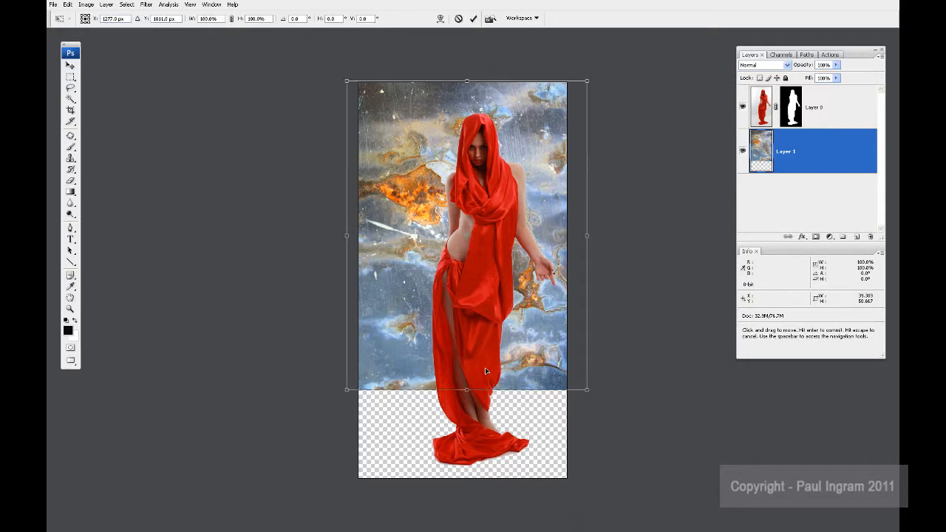
{"action": "left_click_drag", "start_coordinate": [466, 390], "coordinate": [467, 484]}
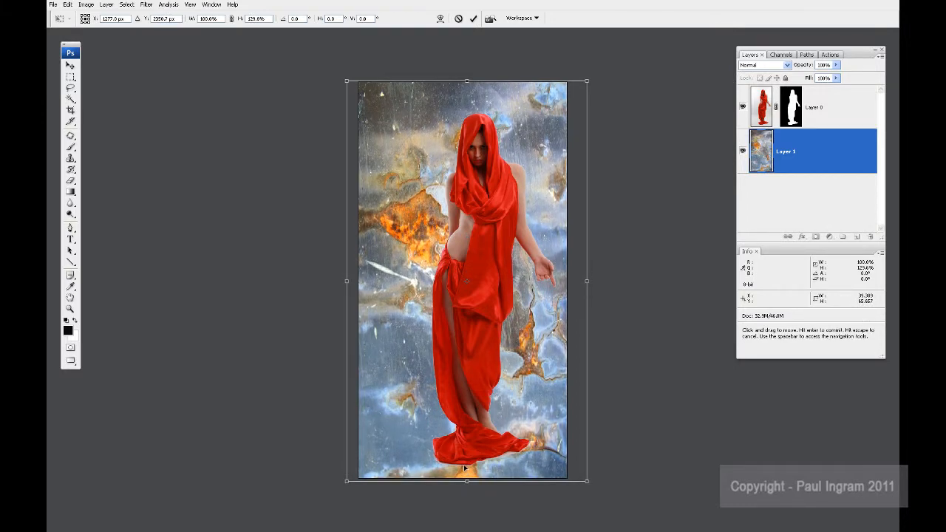
{"action": "key", "text": "Return"}
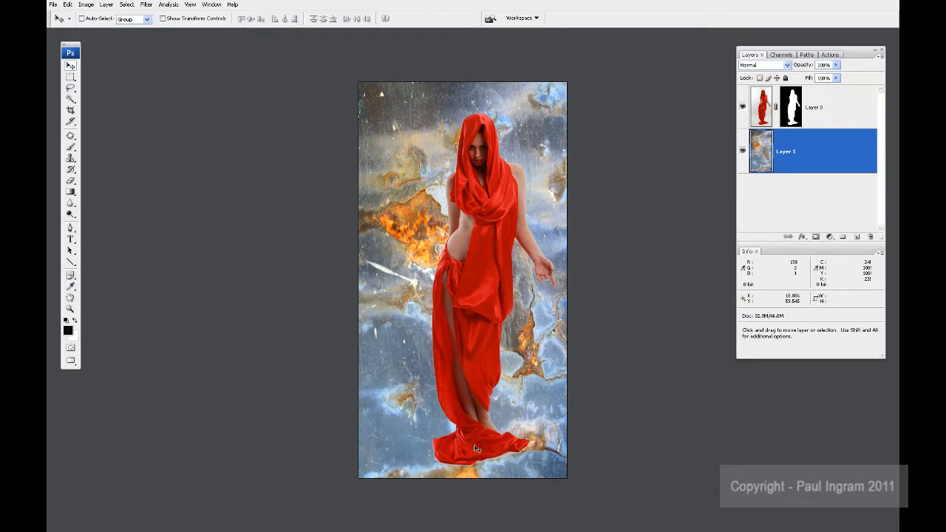
Step: Select Layer 0 and move the masked woman slightly to the left over the texture
{"action": "left_click_drag", "start_coordinate": [483, 348], "coordinate": [460, 338]}
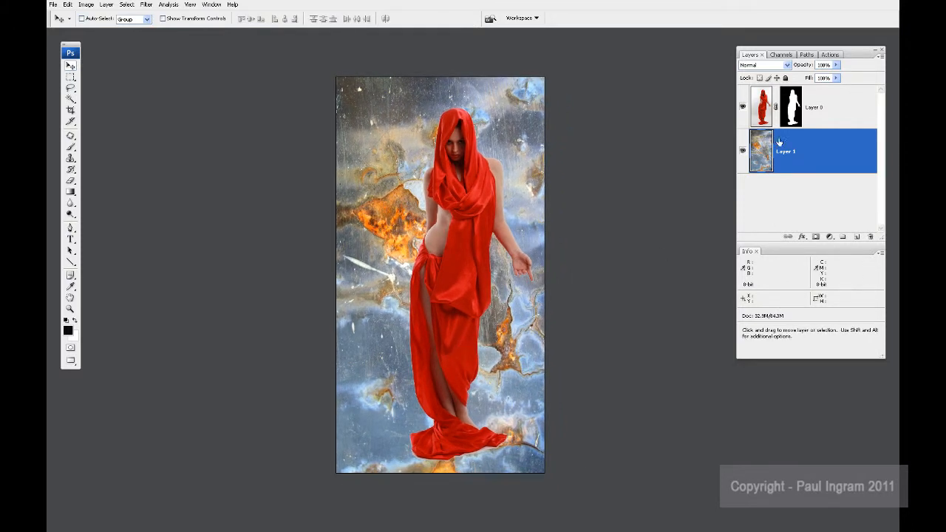
{"action": "left_click", "coordinate": [798, 110]}
{"action": "left_click_drag", "start_coordinate": [461, 252], "coordinate": [450, 246]}
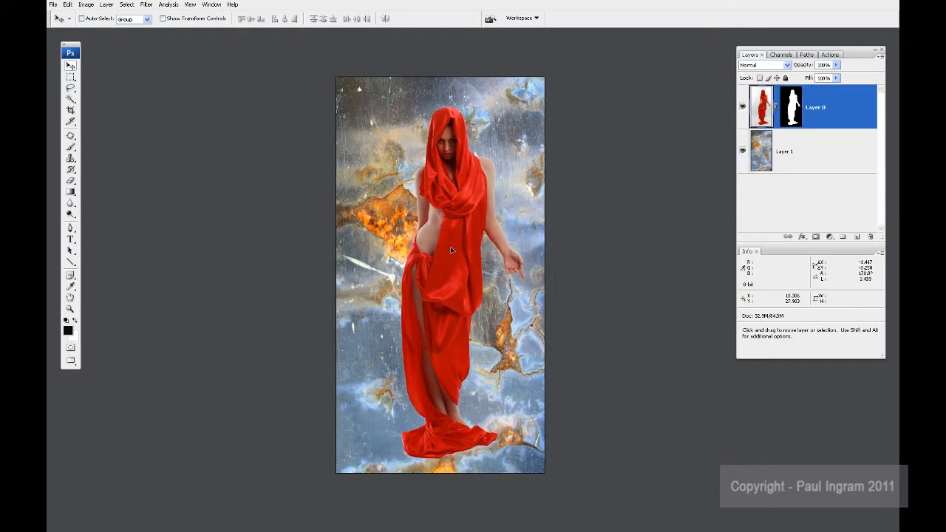
Step: On the texture layer, make a rectangular selection across the full width of roughly the lower third of the canvas
{"action": "left_click", "coordinate": [800, 159]}
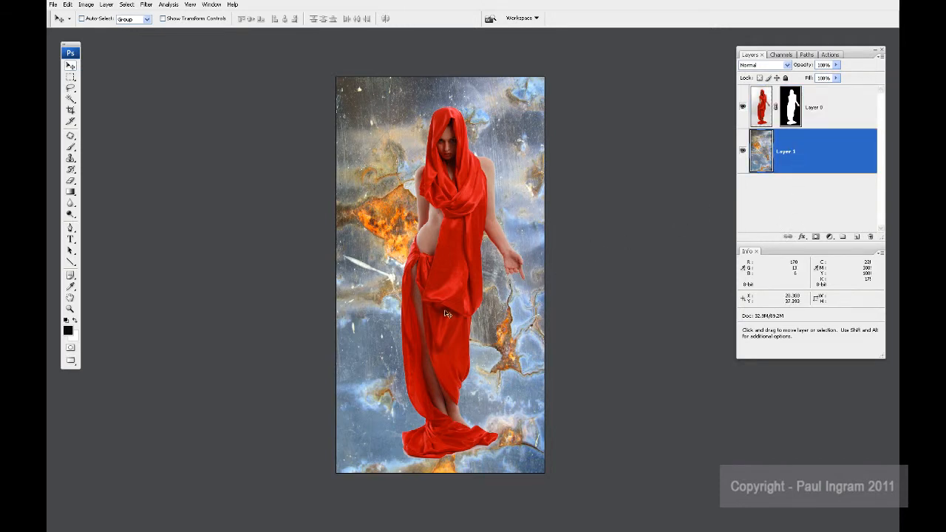
{"action": "key", "text": "space"}
{"action": "left_click_drag", "start_coordinate": [427, 354], "coordinate": [431, 327]}
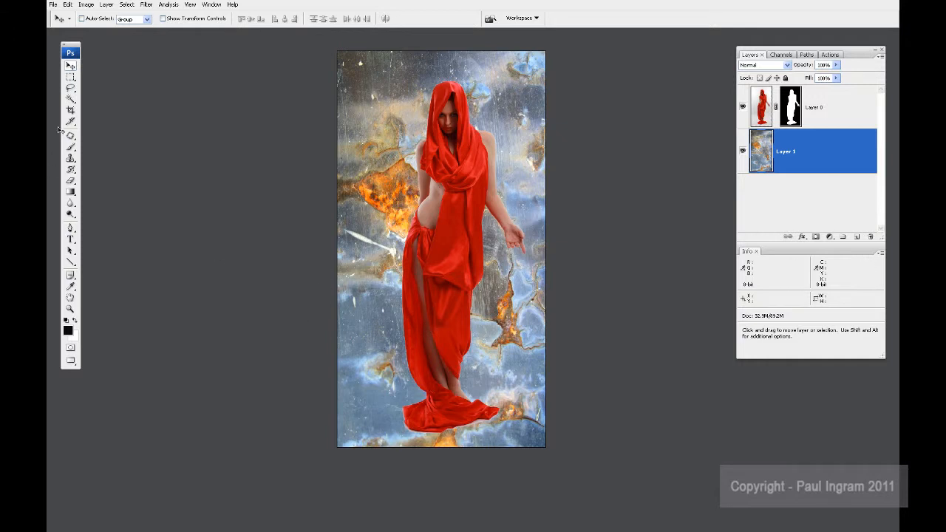
{"action": "left_click", "coordinate": [70, 77]}
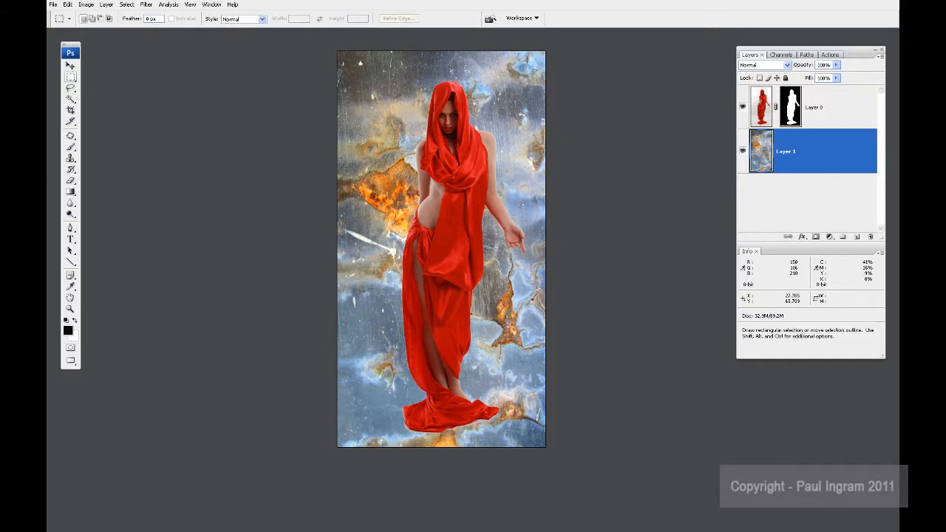
{"action": "left_click_drag", "start_coordinate": [548, 451], "coordinate": [332, 304]}
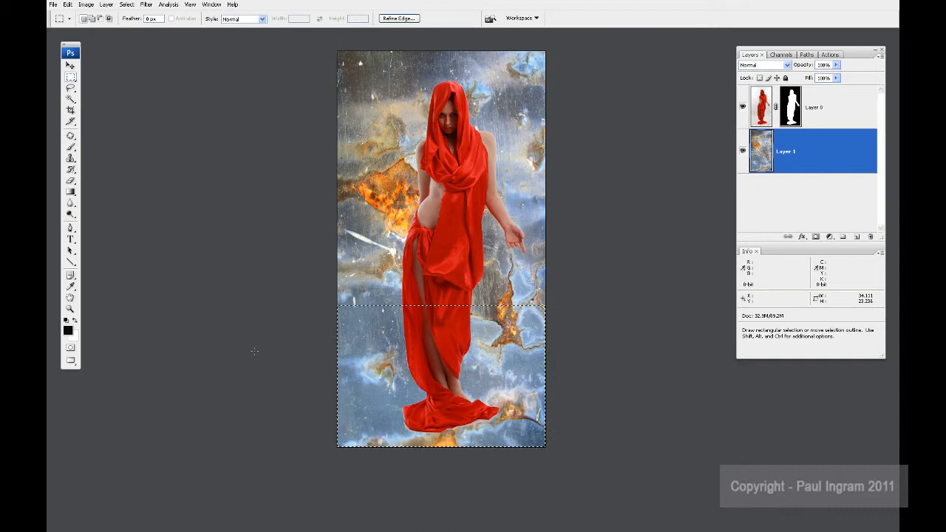
Step: Transform the selected texture in perspective, spreading its bottom corners outward to about 264.9% width to form a floor
{"action": "key", "text": "ctrl"}
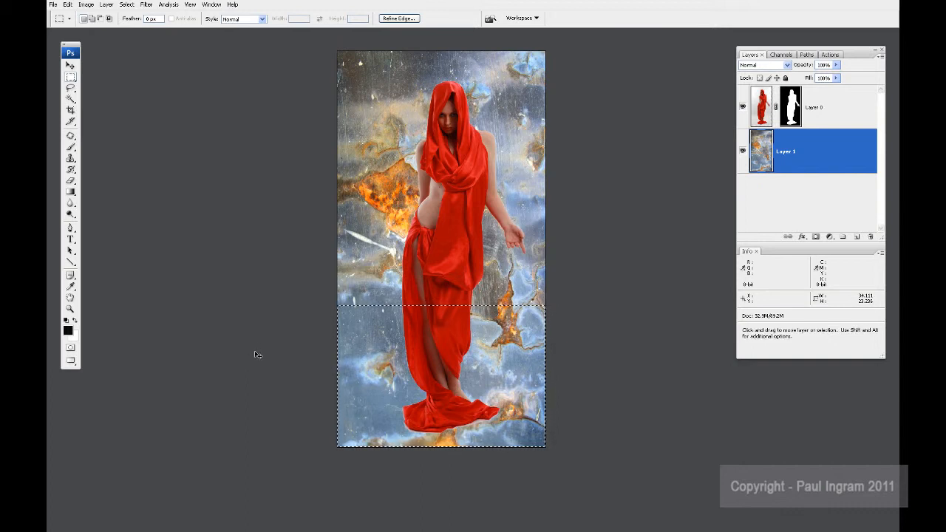
{"action": "key", "text": "ctrl+t"}
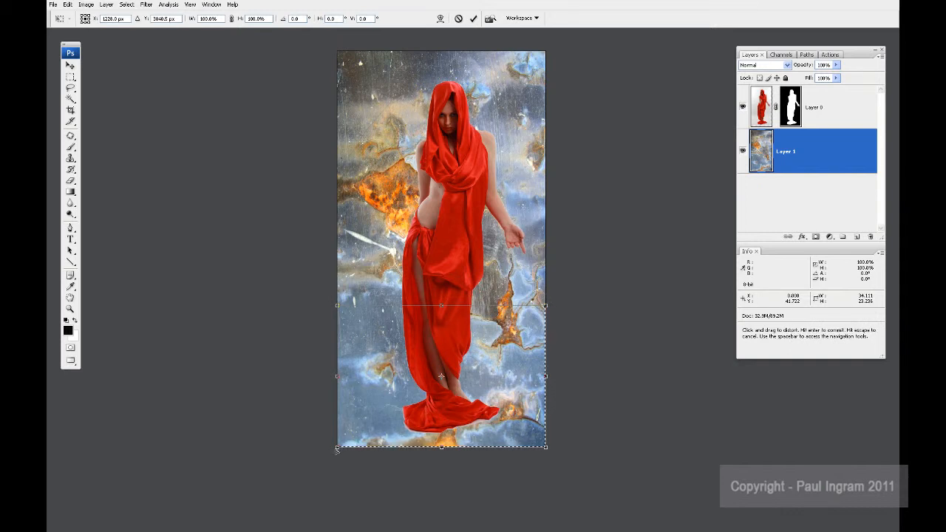
{"action": "left_click_drag", "start_coordinate": [337, 447], "coordinate": [168, 372]}
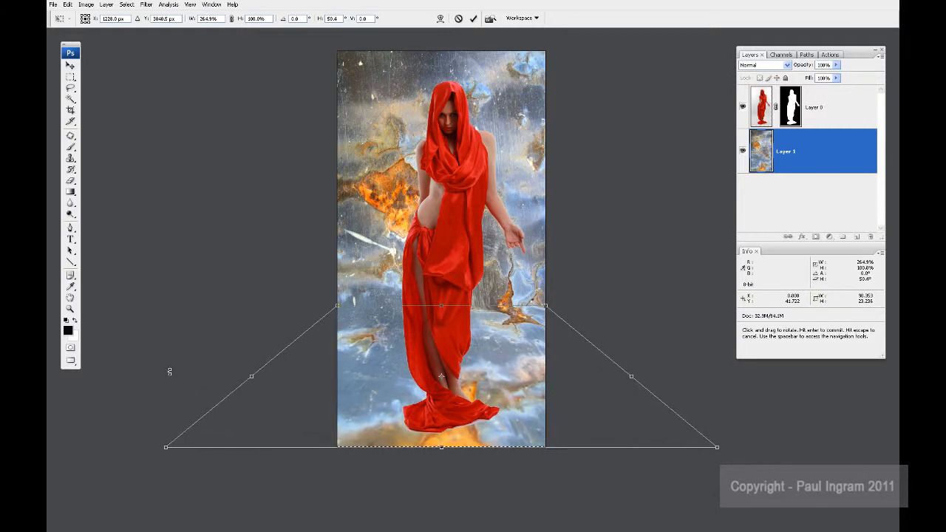
{"action": "key", "text": "Return"}
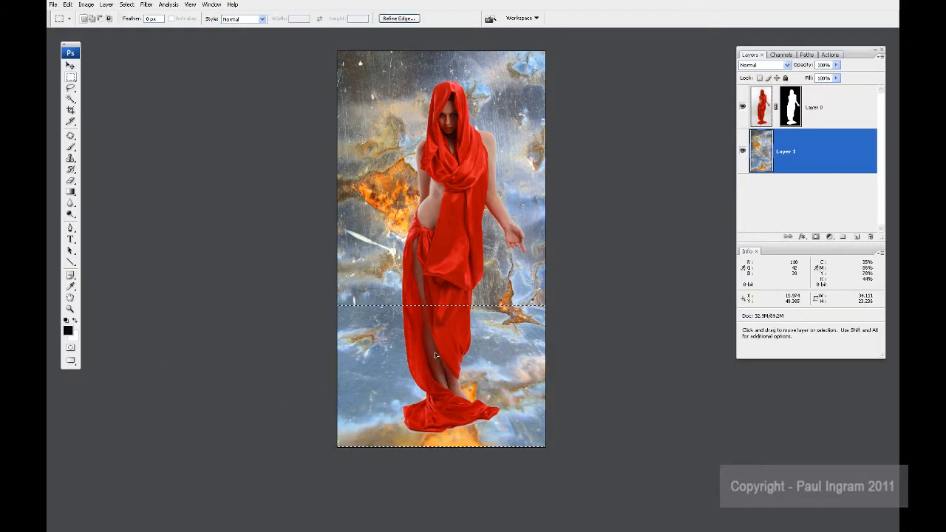
Step: Feather the floor selection by 50 pixels and invert it so the upper wall part of the texture is selected
{"action": "right_click", "coordinate": [382, 331]}
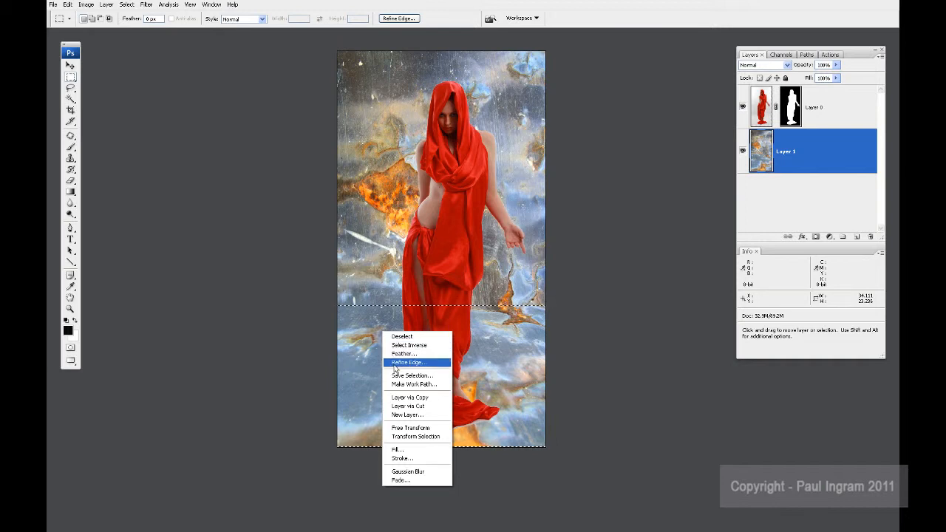
{"action": "left_click", "coordinate": [398, 356]}
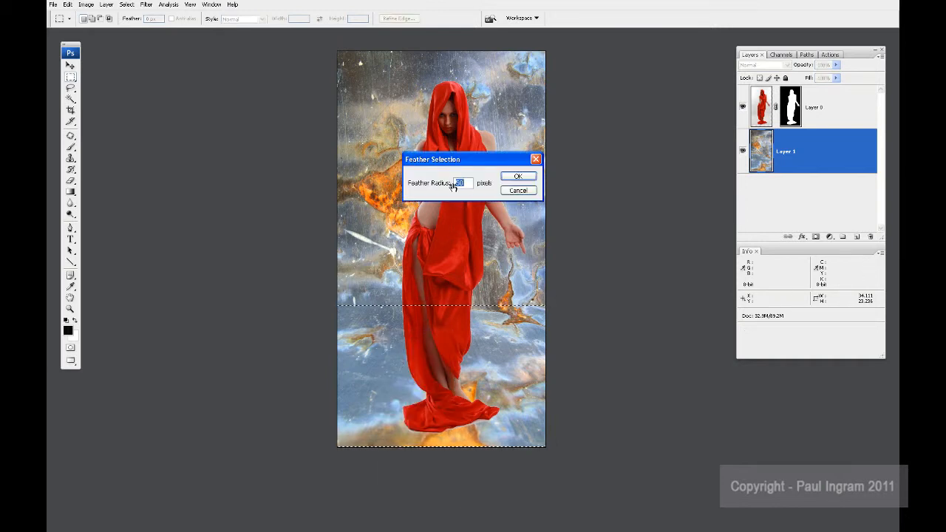
{"action": "left_click", "coordinate": [518, 180]}
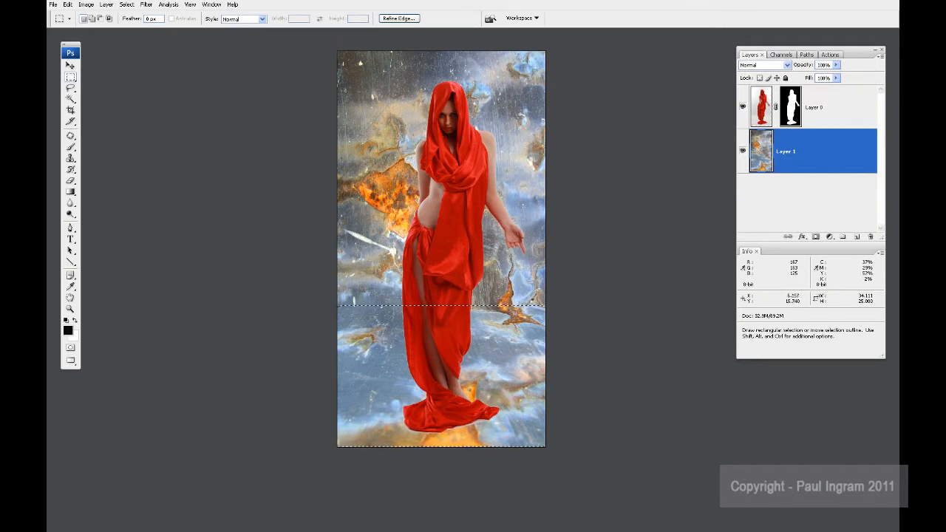
{"action": "left_click", "coordinate": [126, 4]}
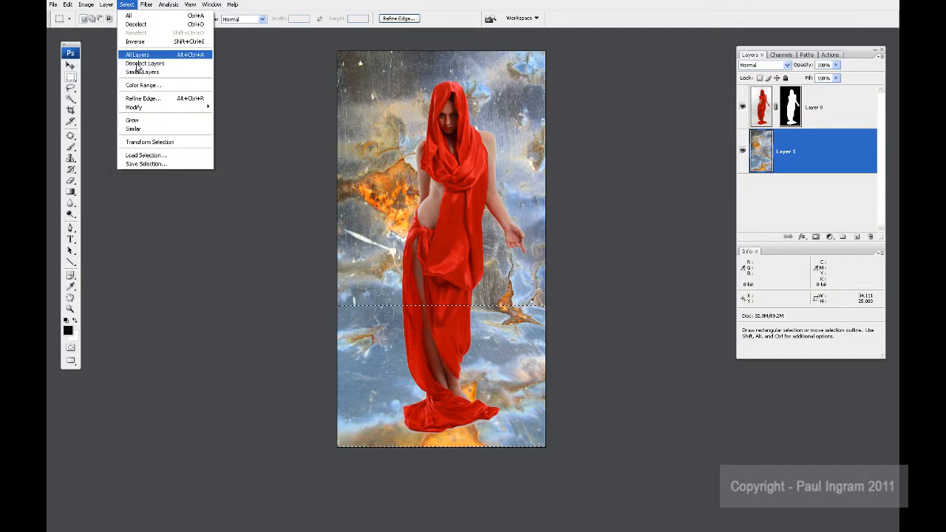
{"action": "left_click", "coordinate": [135, 41]}
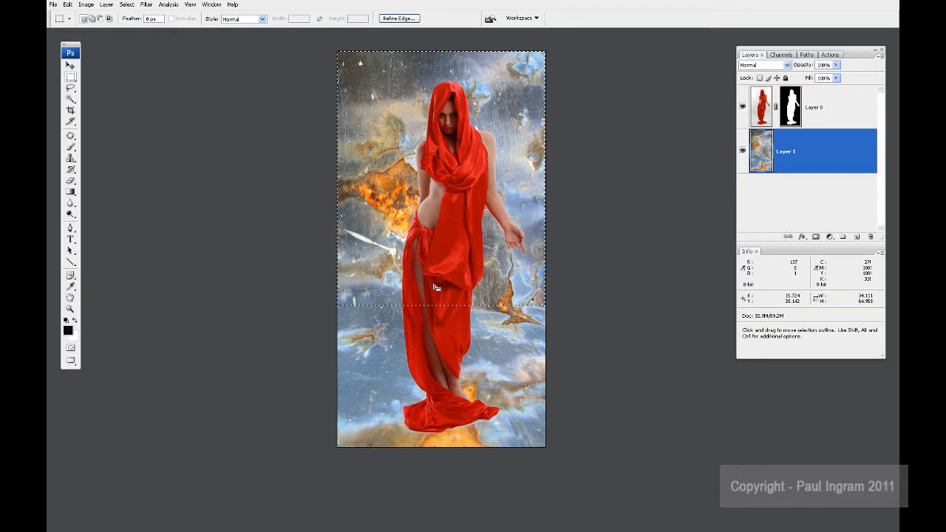
Step: Darken the selected wall area with Levels by setting the midtone input to about 0.74, and deselect
{"action": "key", "text": "ctrl+l"}
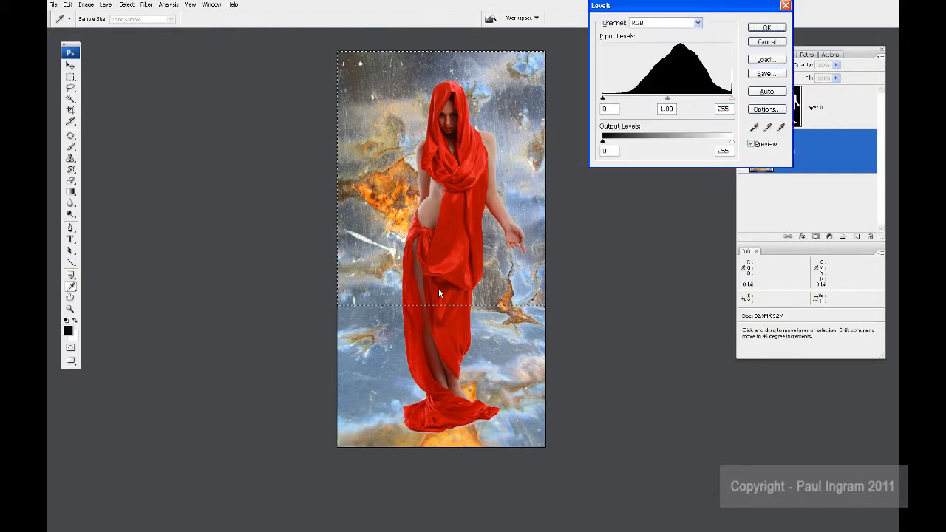
{"action": "double_click", "coordinate": [667, 108]}
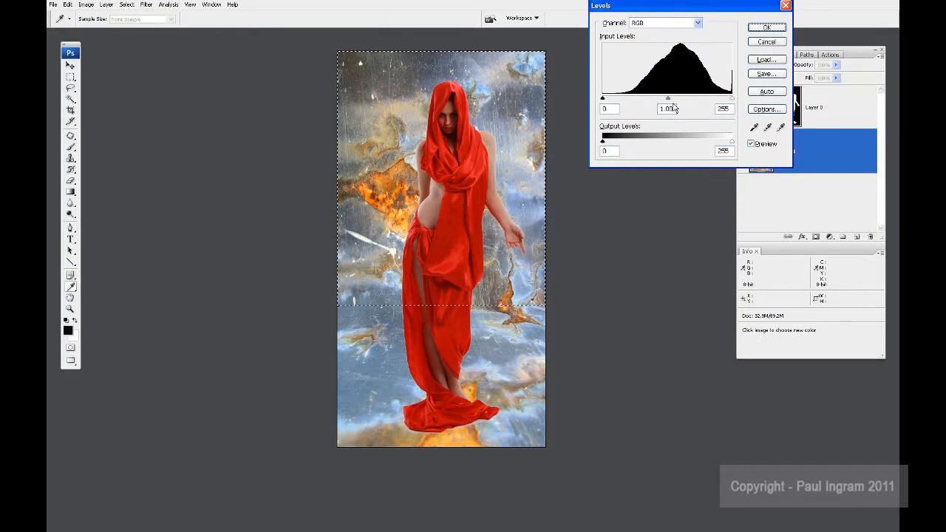
{"action": "type", "text": "0.76"}
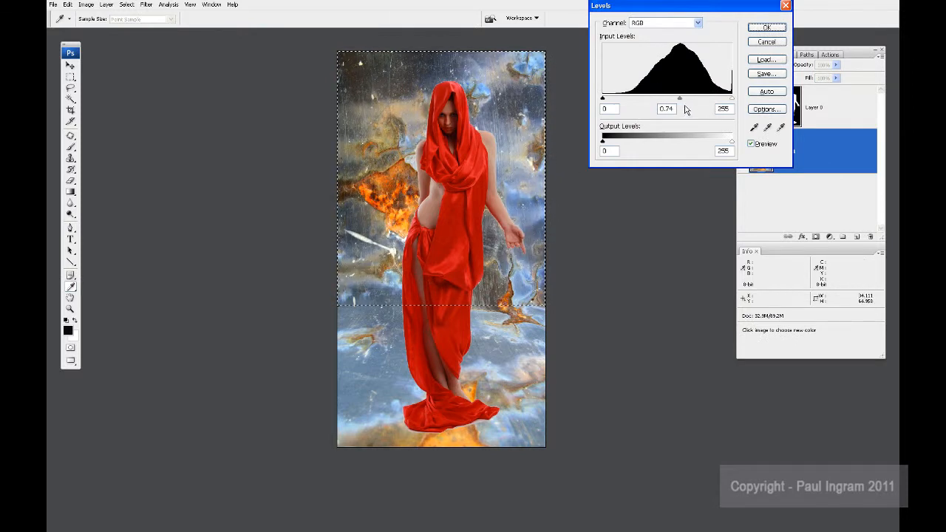
{"action": "left_click", "coordinate": [768, 29]}
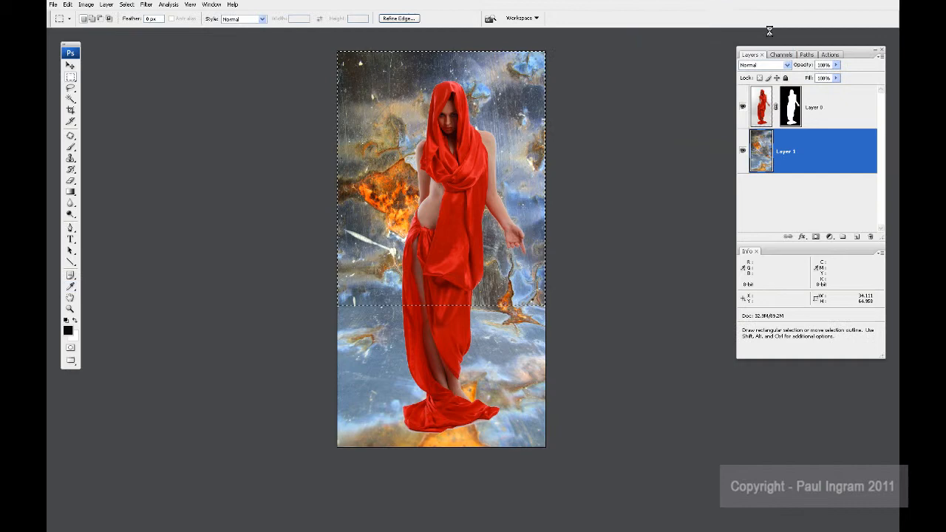
{"action": "left_click", "coordinate": [633, 145]}
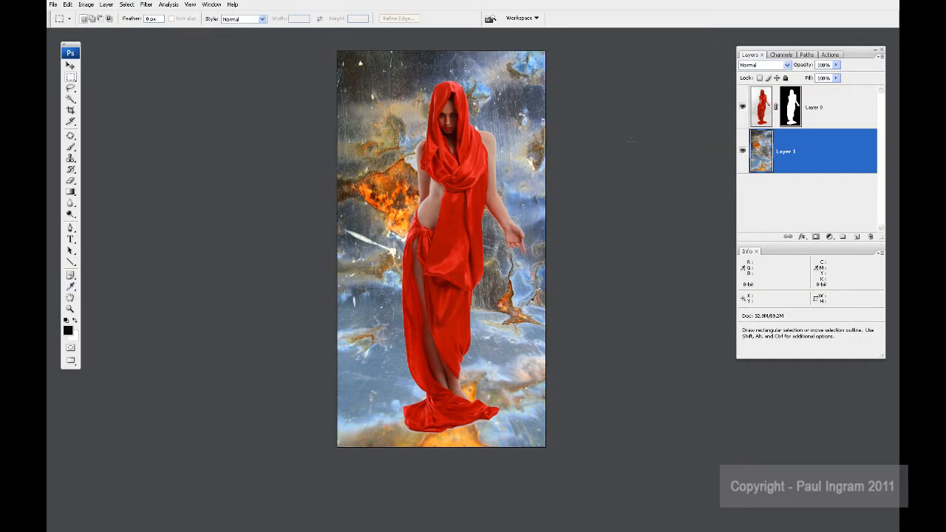
Step: Tighten Layer 0's mask with Levels at a midtone of 0.21 to trim the pale fringe around the woman
{"action": "key", "text": "ctrl+plus"}
{"action": "key", "text": "ctrl+plus"}
{"action": "key", "text": "ctrl+plus"}
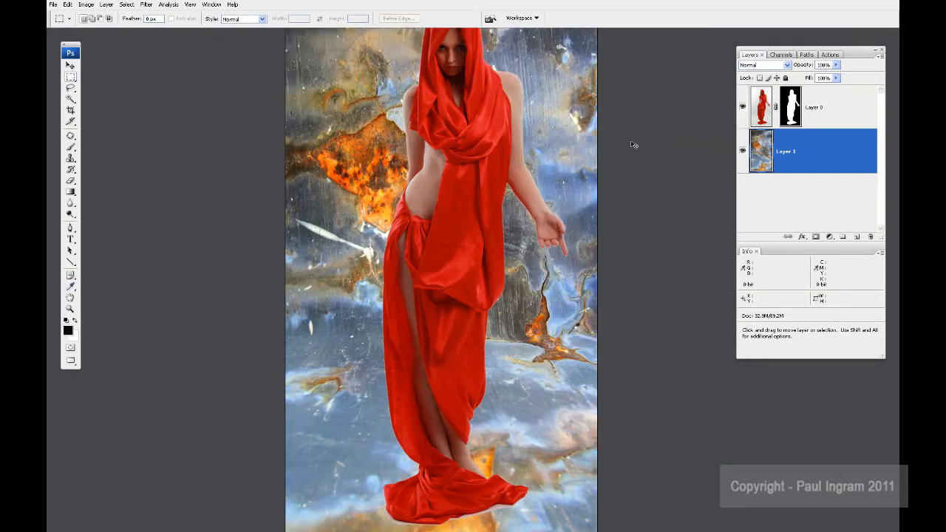
{"action": "key", "text": "ctrl+plus"}
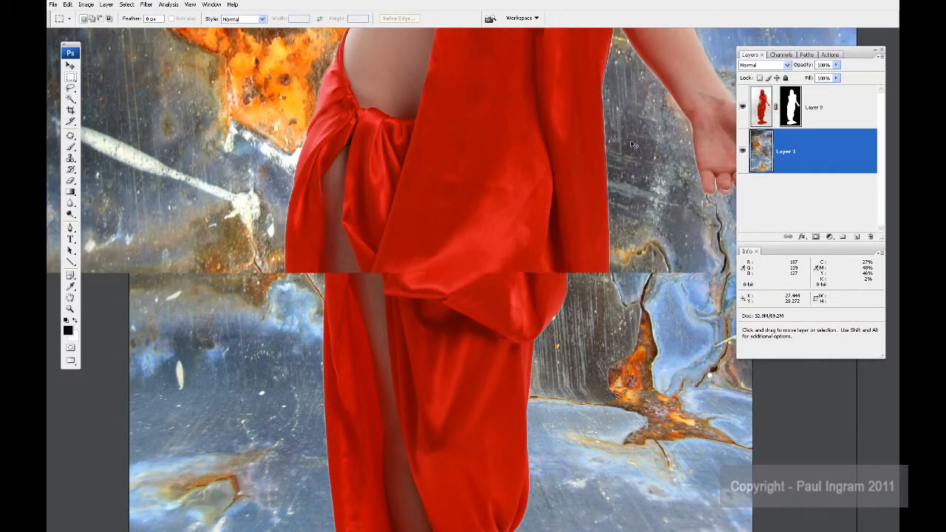
{"action": "left_click_drag", "start_coordinate": [601, 170], "coordinate": [477, 244]}
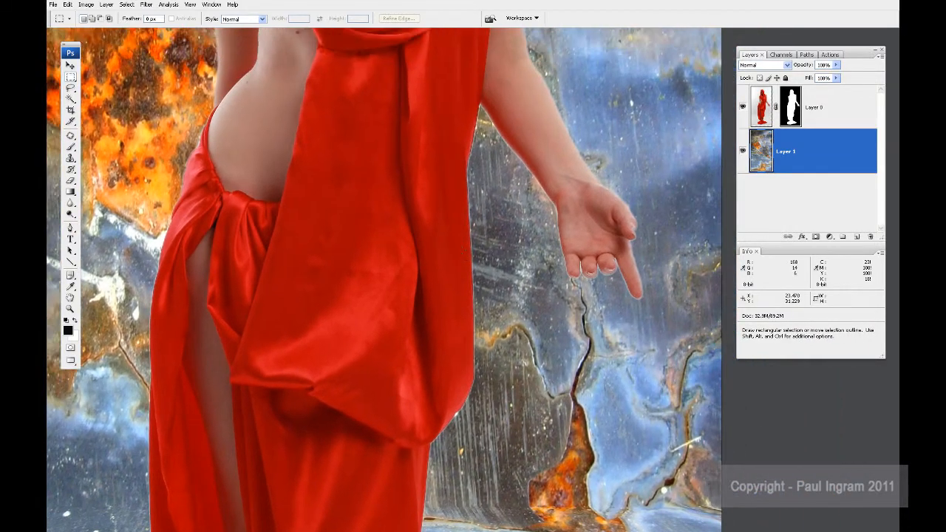
{"action": "key", "text": "ctrl+plus"}
{"action": "left_click_drag", "start_coordinate": [525, 173], "coordinate": [367, 332]}
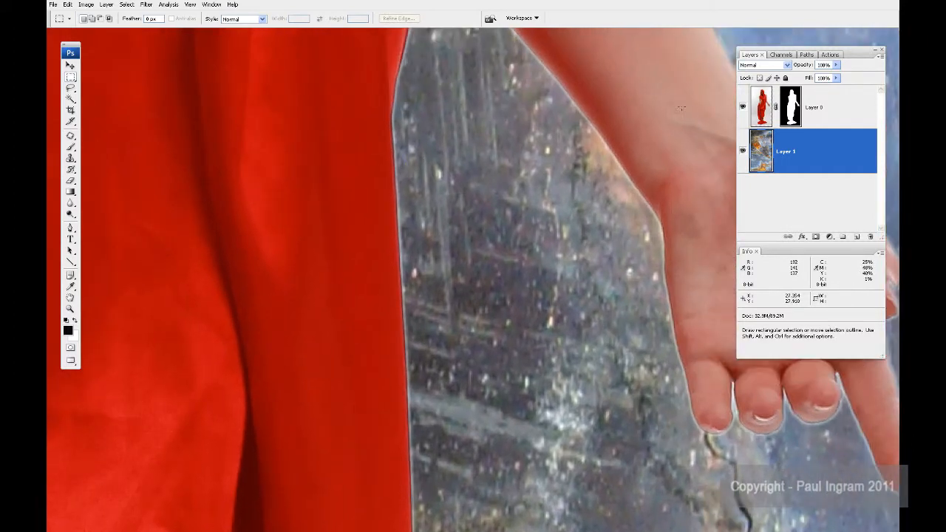
{"action": "left_click", "coordinate": [792, 108]}
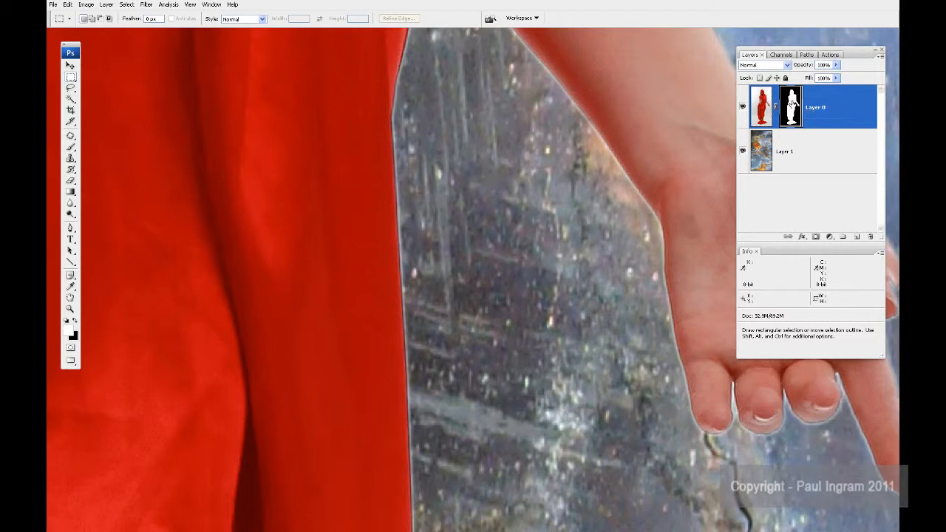
{"action": "key", "text": "ctrl"}
{"action": "key", "text": "ctrl+l"}
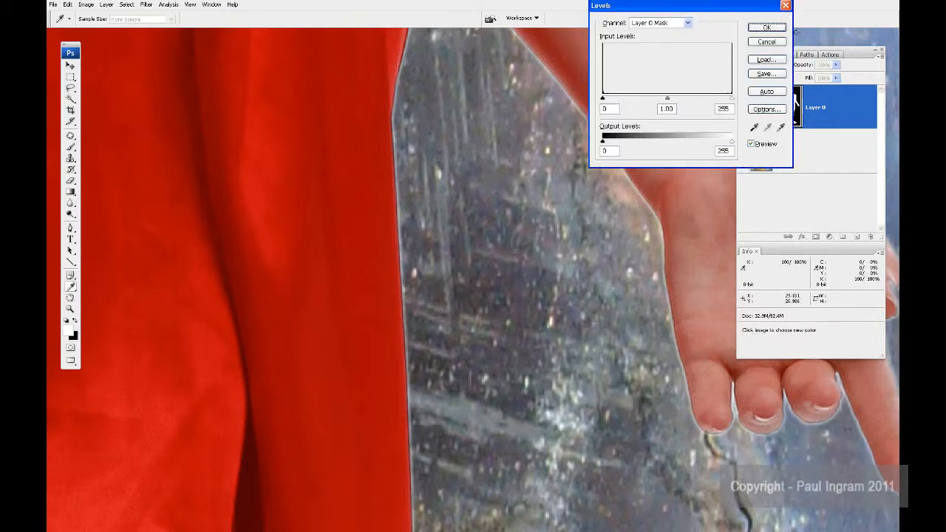
{"action": "left_click_drag", "start_coordinate": [671, 108], "coordinate": [718, 112]}
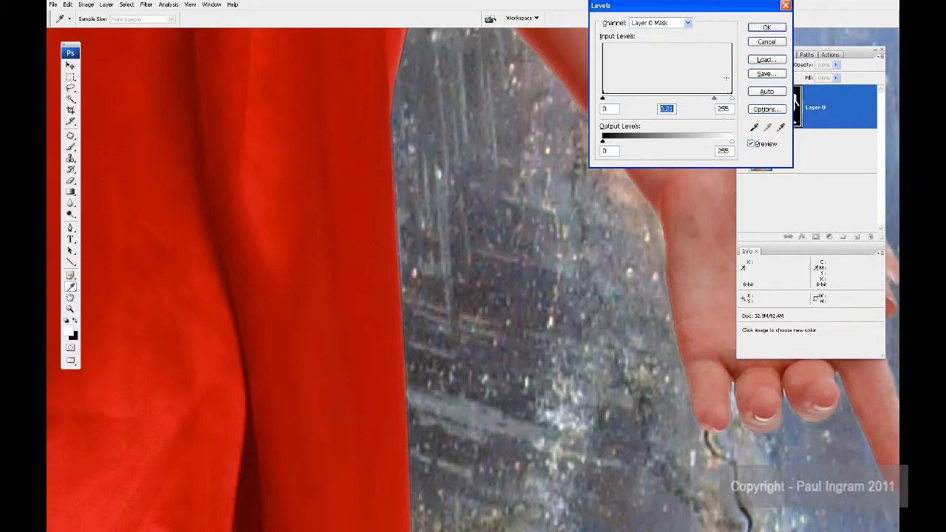
{"action": "left_click", "coordinate": [762, 28]}
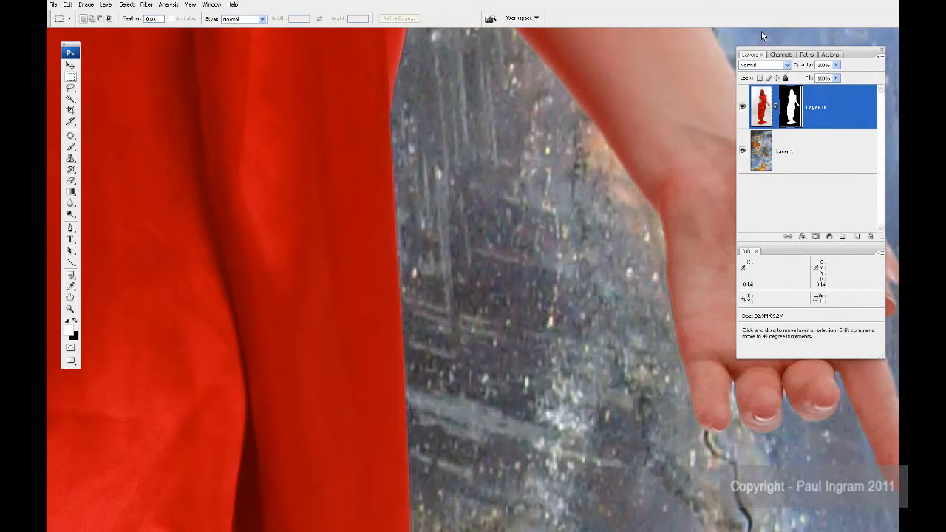
Step: Apply the layer mask of Layer 0 permanently
{"action": "key", "text": "ctrl+minus"}
{"action": "key", "text": "ctrl+minus"}
{"action": "key", "text": "ctrl+minus"}
{"action": "key", "text": "ctrl+minus"}
{"action": "key", "text": "ctrl+minus"}
{"action": "key", "text": "ctrl+minus"}
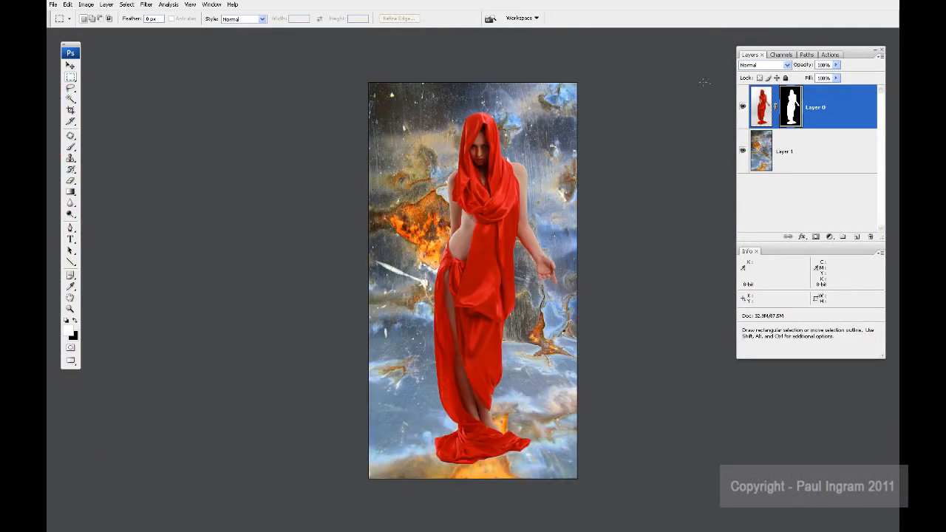
{"action": "right_click", "coordinate": [792, 105]}
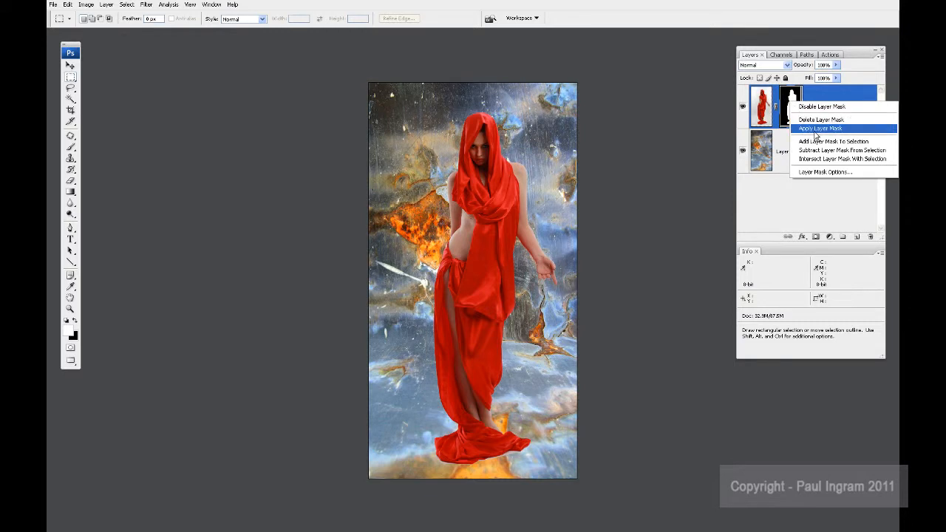
{"action": "left_click", "coordinate": [815, 131]}
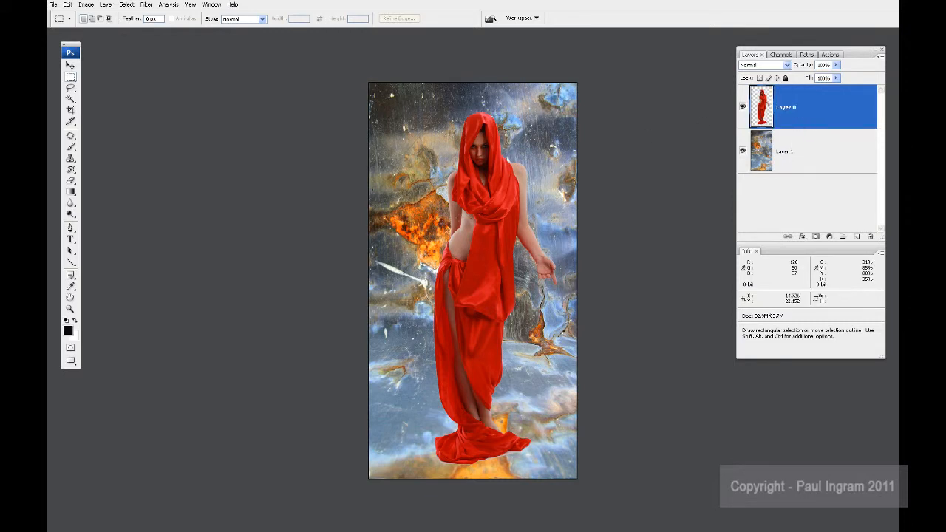
Step: Move the cut-out woman slightly upward and duplicate her layer
{"action": "key", "text": "v"}
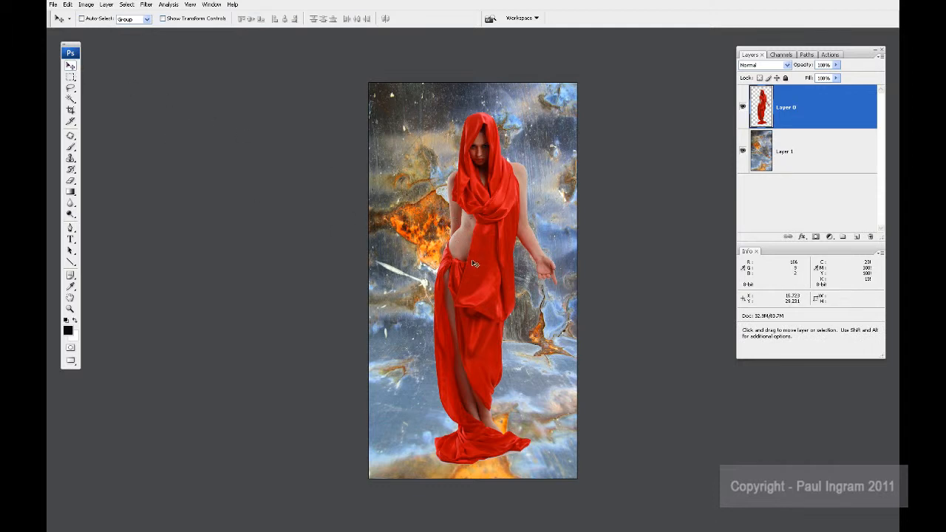
{"action": "mouse_move", "coordinate": [475, 265]}
{"action": "left_mouse_down"}
{"action": "mouse_move", "coordinate": [431, 243]}
{"action": "mouse_move", "coordinate": [474, 255]}
{"action": "left_mouse_up"}
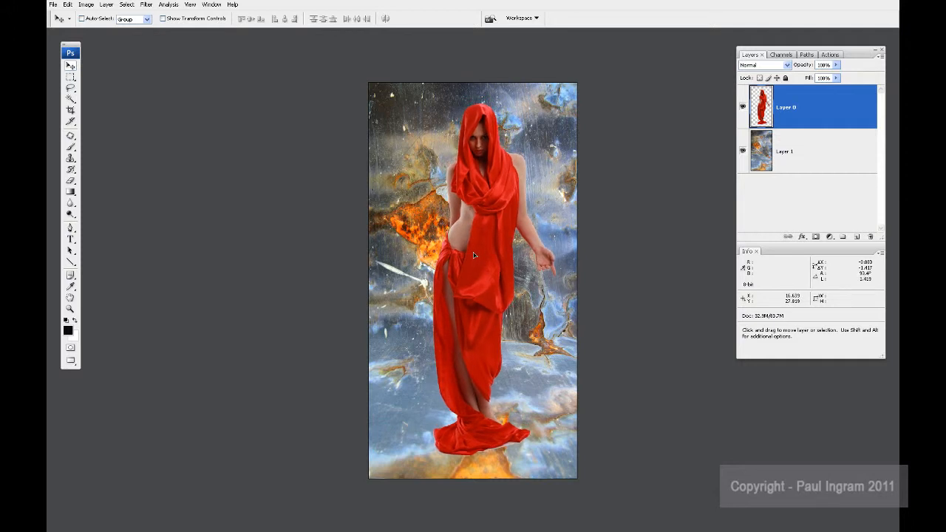
{"action": "left_click_drag", "start_coordinate": [826, 107], "coordinate": [858, 236]}
Step: Load the woman's outline from Layer 0, hide the duplicate, fill the outline on Layer 0 with black, and deselect
{"action": "left_click", "coordinate": [787, 153]}
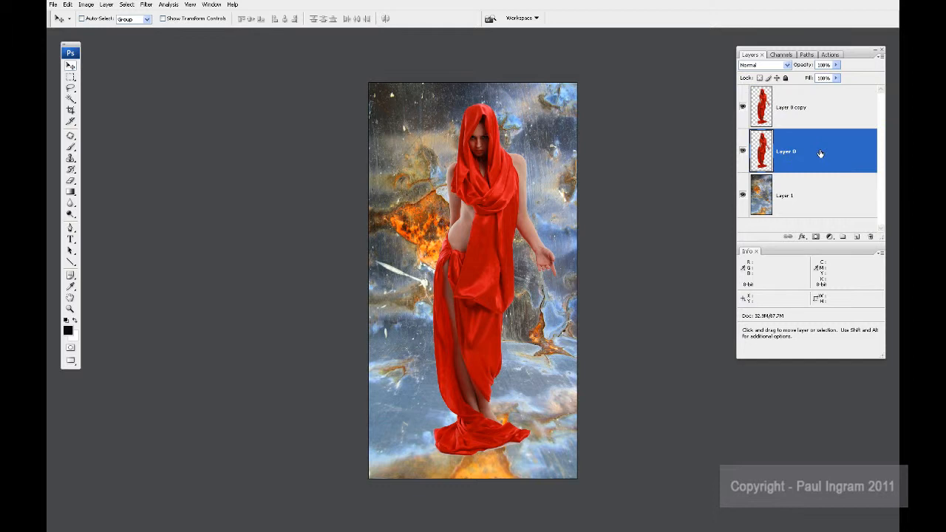
{"action": "left_click", "coordinate": [759, 150], "text": "ctrl"}
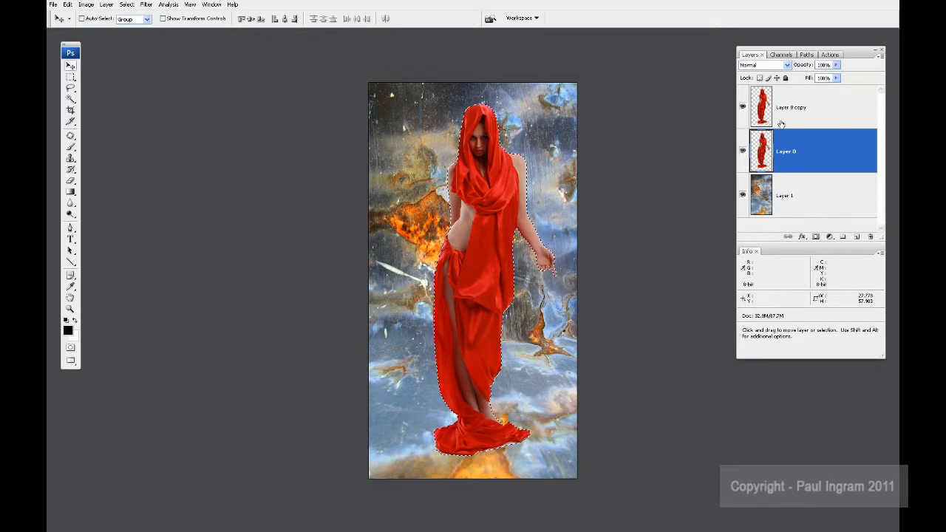
{"action": "left_click", "coordinate": [809, 111]}
{"action": "left_click", "coordinate": [744, 109]}
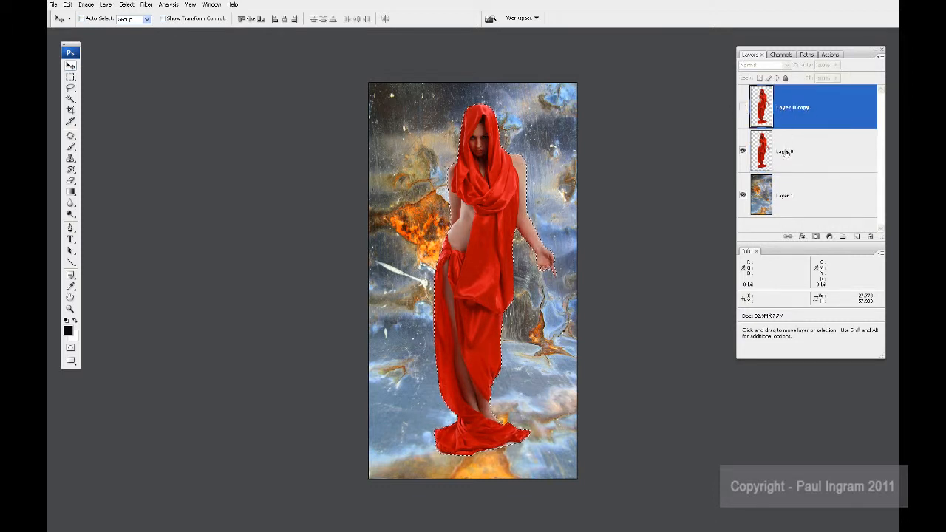
{"action": "left_click", "coordinate": [794, 160]}
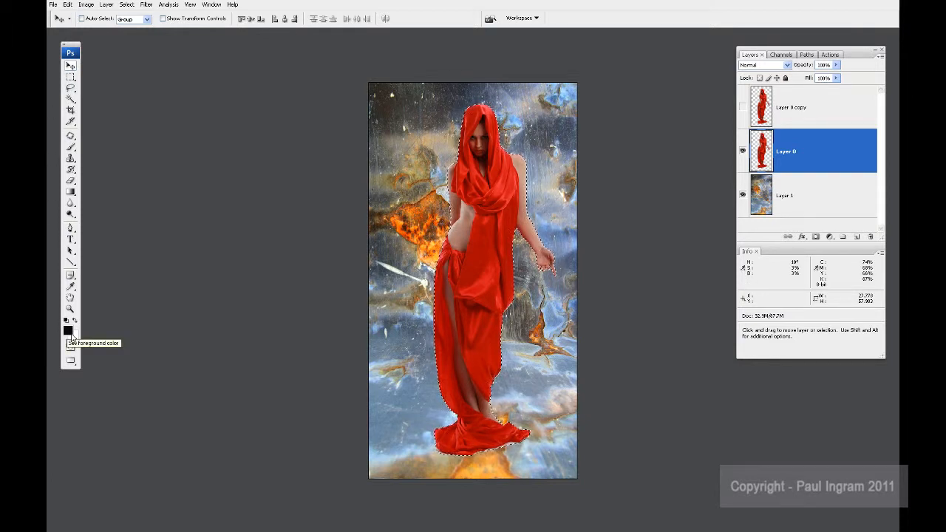
{"action": "key", "text": "alt+BackSpace"}
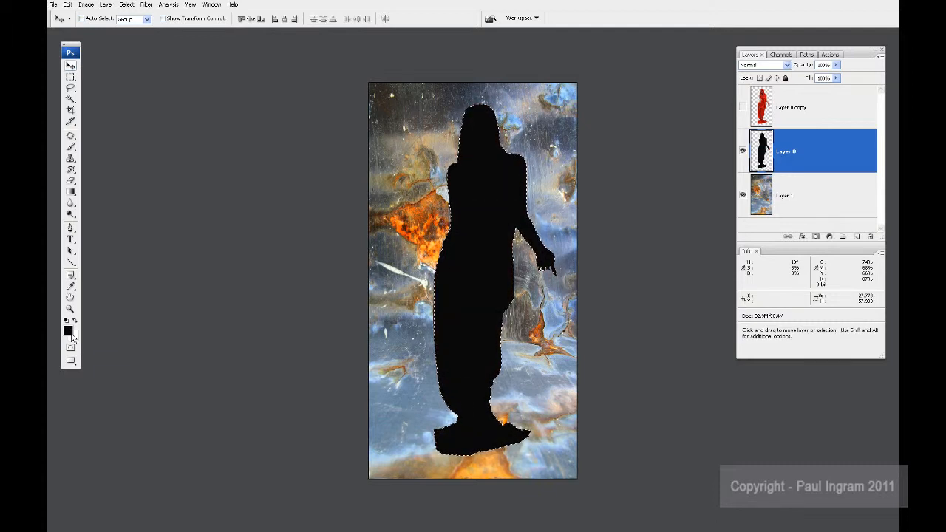
{"action": "key", "text": "ctrl+d"}
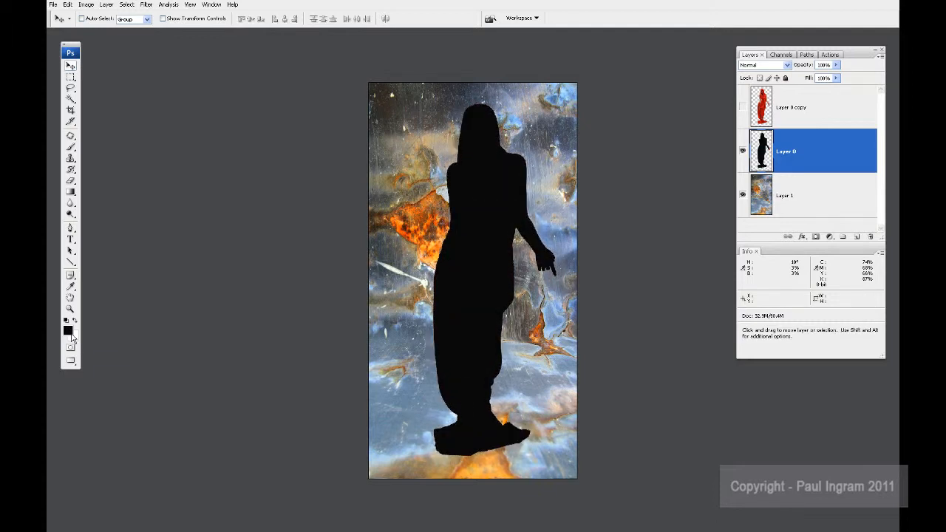
Step: Soften the black silhouette on Layer 0 with a Gaussian Blur and show Layer 0 copy again
{"action": "left_click", "coordinate": [146, 5]}
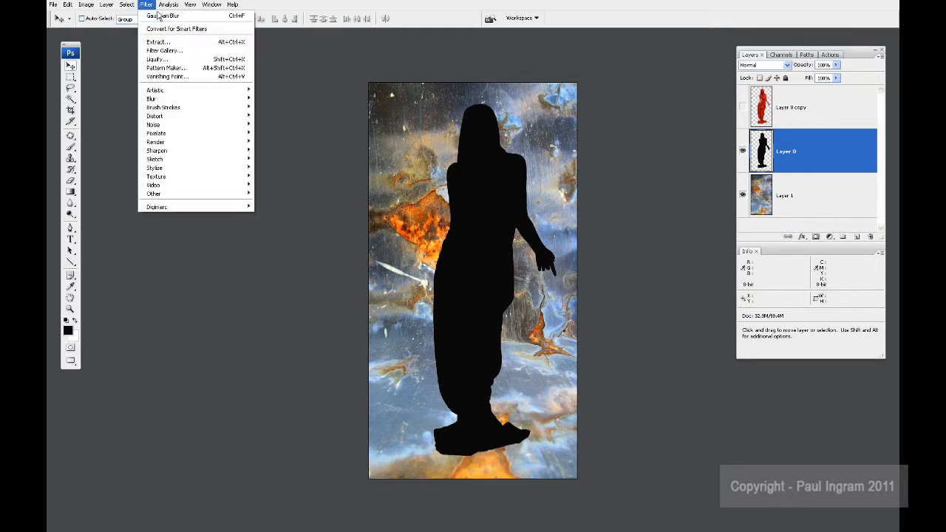
{"action": "mouse_move", "coordinate": [188, 100]}
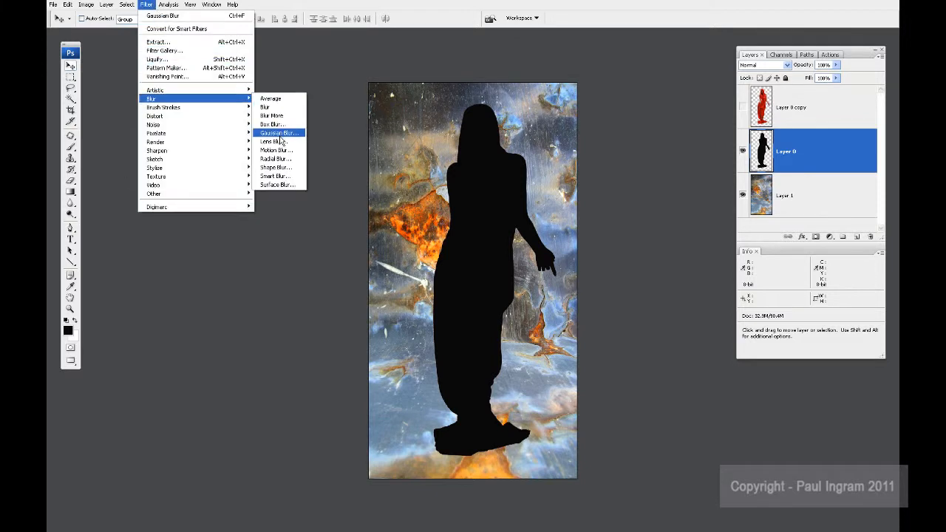
{"action": "left_click", "coordinate": [279, 132]}
{"action": "left_click_drag", "start_coordinate": [136, 238], "coordinate": [174, 237]}
{"action": "left_click", "coordinate": [251, 96]}
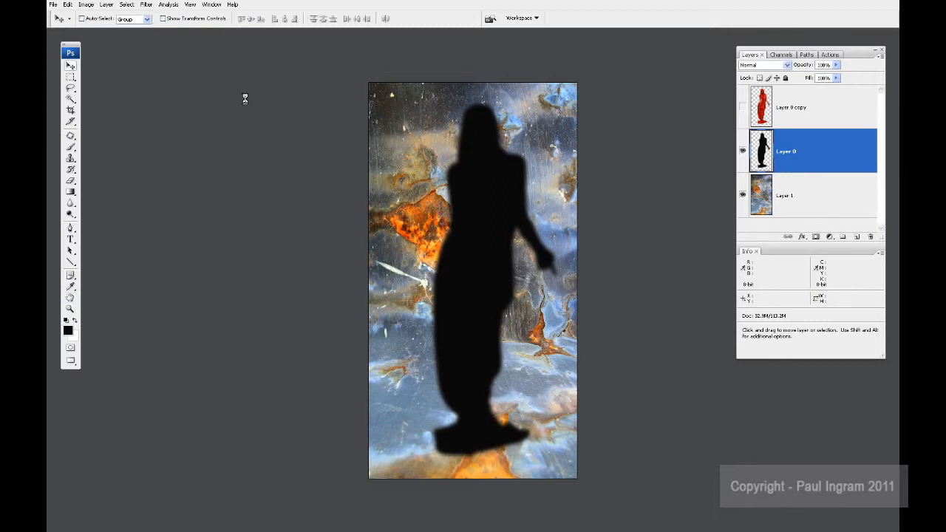
{"action": "left_click", "coordinate": [744, 108]}
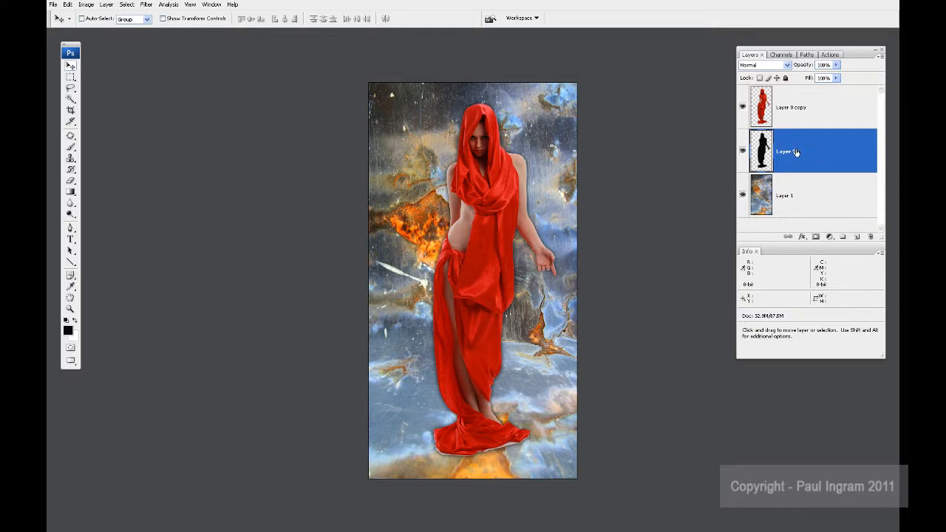
Step: Squash and skew the black silhouette on Layer 0 with Free Transform so it lies on the floor behind the woman's feet as a shadow
{"action": "key", "text": "ctrl+t"}
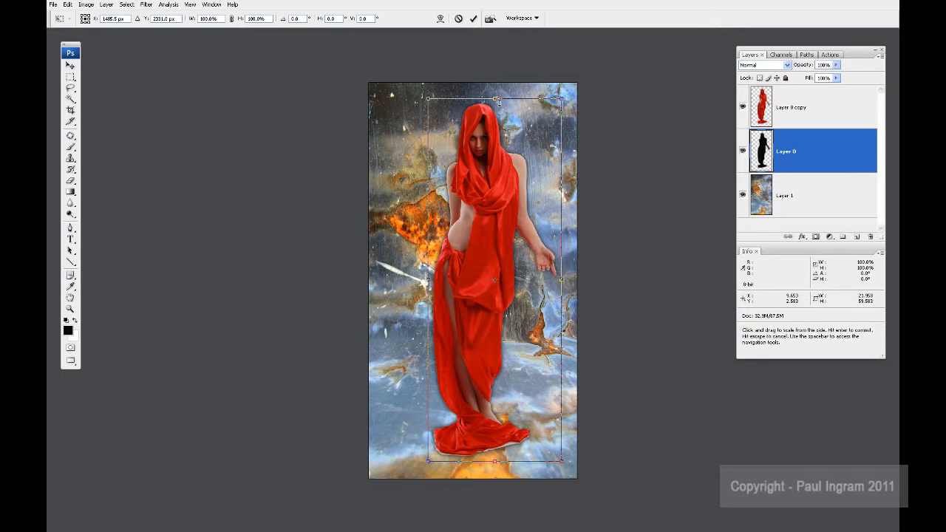
{"action": "left_click_drag", "start_coordinate": [497, 99], "coordinate": [501, 379]}
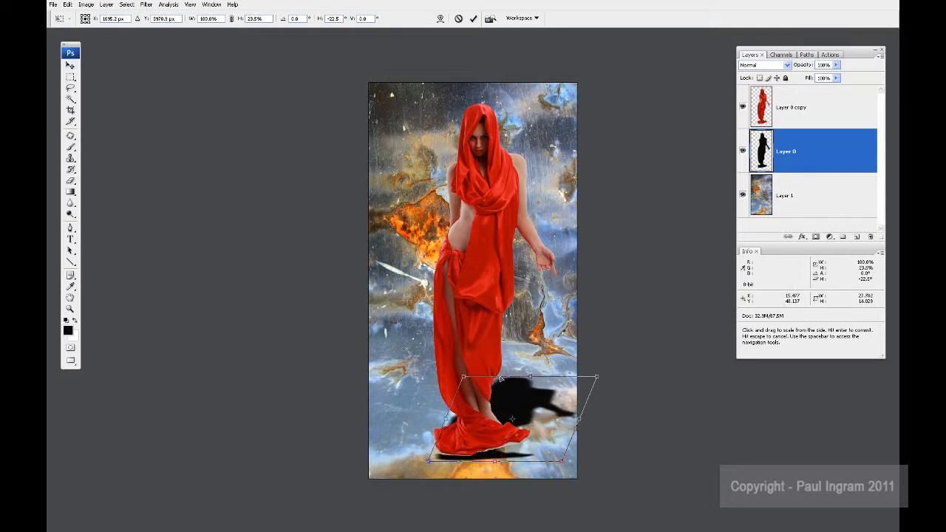
{"action": "left_click_drag", "start_coordinate": [460, 438], "coordinate": [427, 453]}
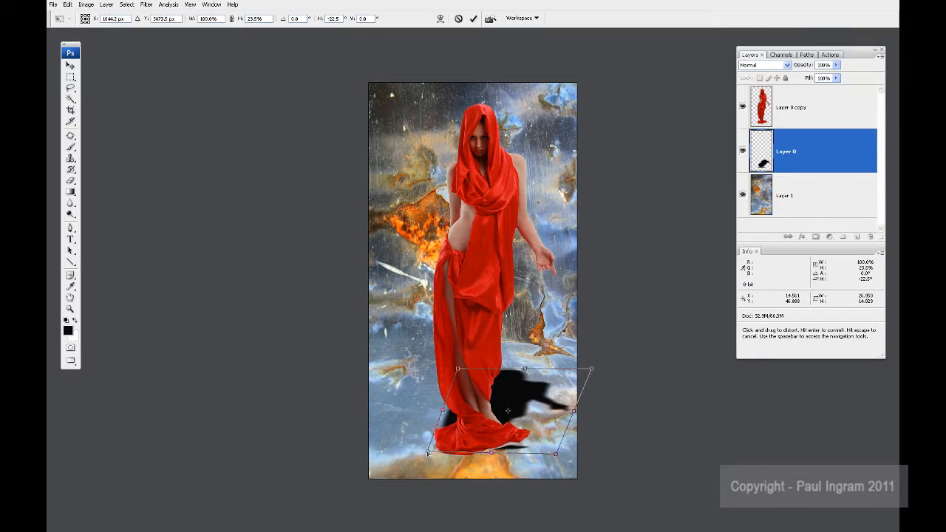
{"action": "left_click_drag", "start_coordinate": [555, 452], "coordinate": [543, 451]}
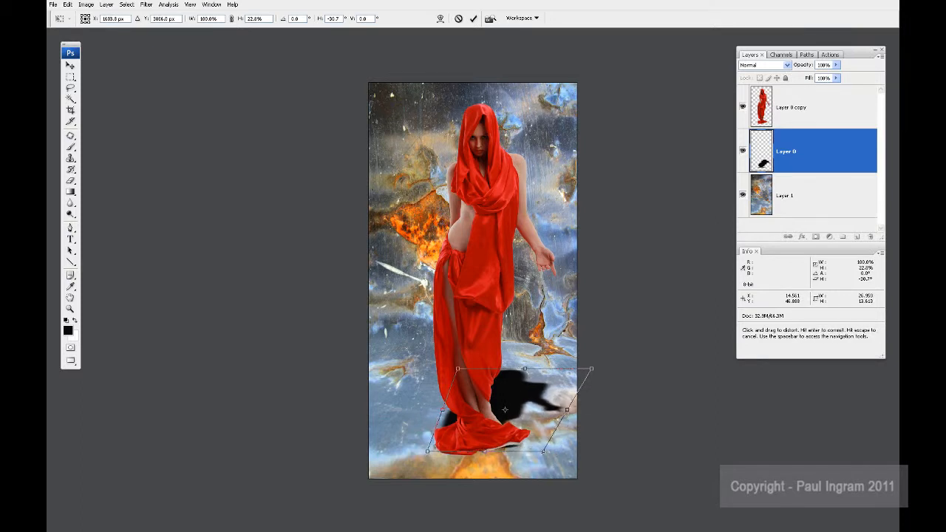
{"action": "left_click_drag", "start_coordinate": [492, 426], "coordinate": [494, 431]}
{"action": "left_click_drag", "start_coordinate": [526, 374], "coordinate": [534, 372], "text": "ctrl"}
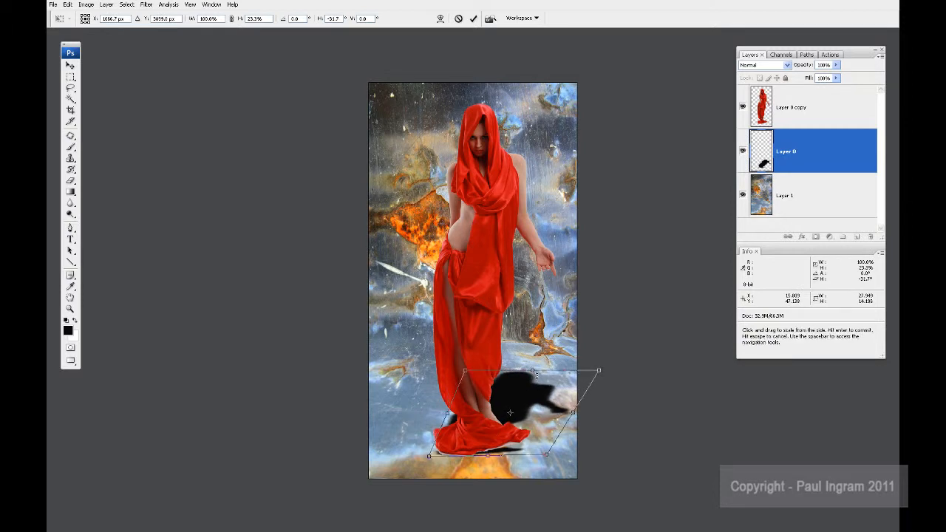
{"action": "key", "text": "Return"}
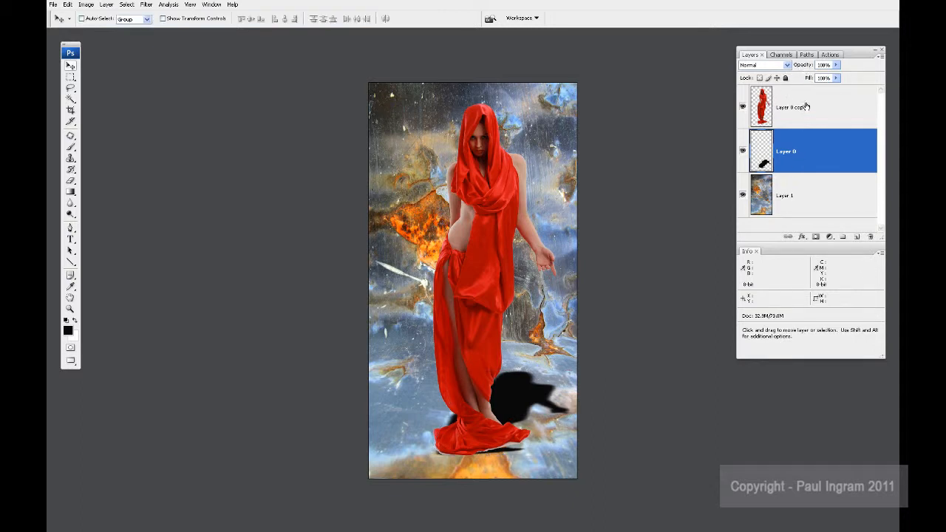
Step: Lower the opacity of the shadow on Layer 0 to 63% and add a layer mask to it
{"action": "left_click_drag", "start_coordinate": [806, 66], "coordinate": [790, 68]}
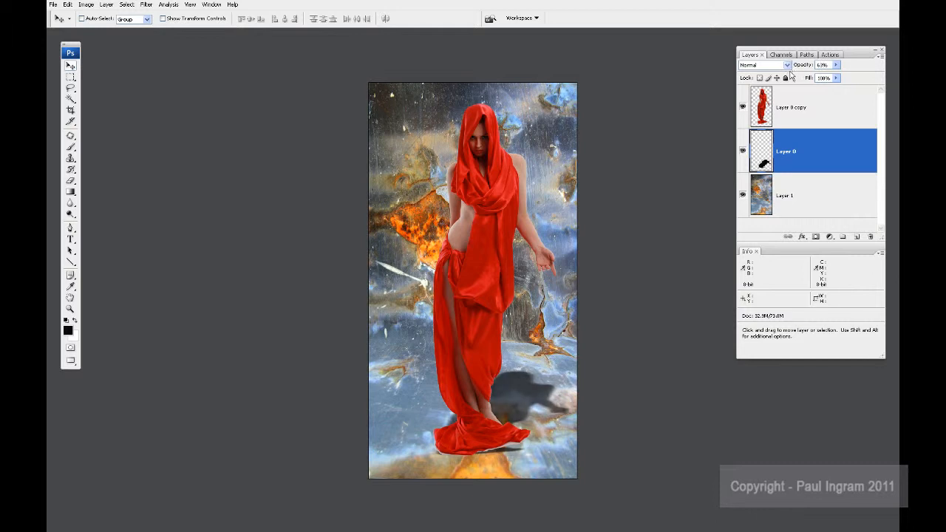
{"action": "left_click", "coordinate": [816, 236]}
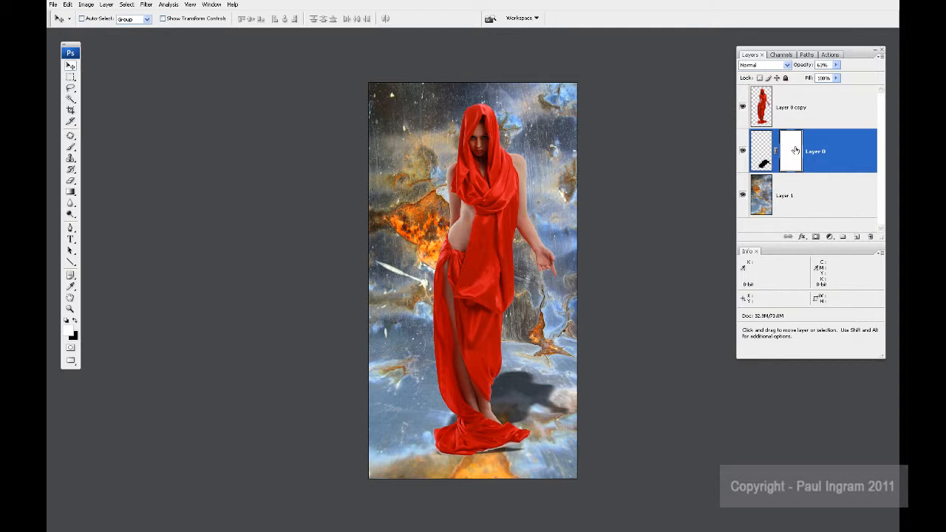
{"action": "left_click", "coordinate": [72, 193]}
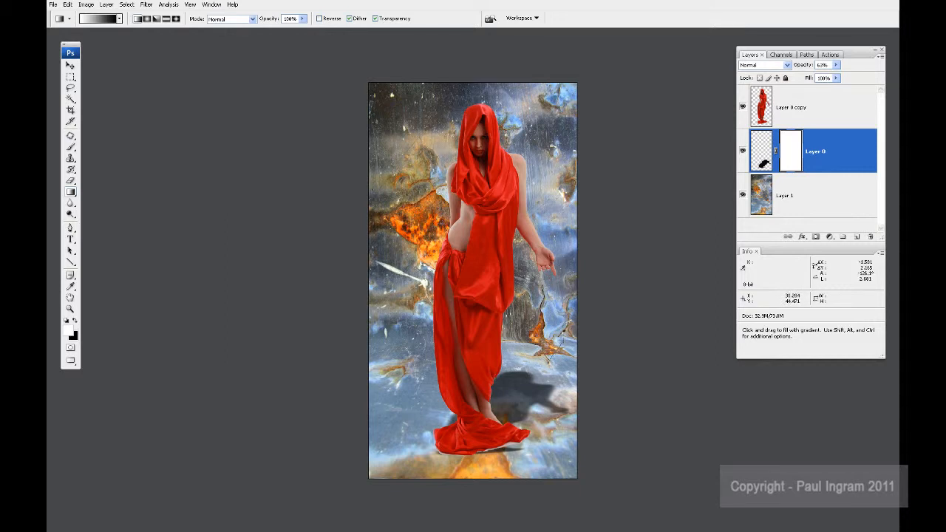
{"action": "left_click_drag", "start_coordinate": [555, 347], "coordinate": [510, 399]}
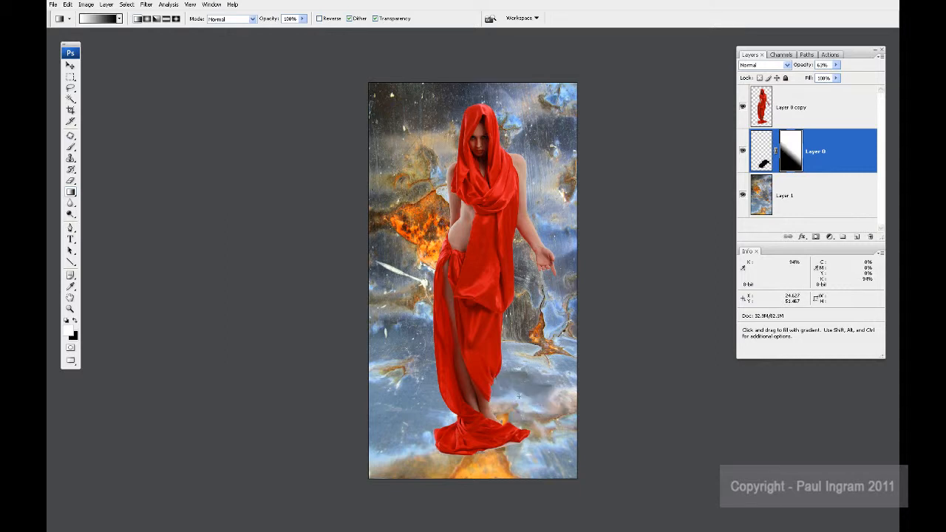
{"action": "key", "text": "ctrl+z"}
{"action": "left_click_drag", "start_coordinate": [543, 351], "coordinate": [519, 380]}
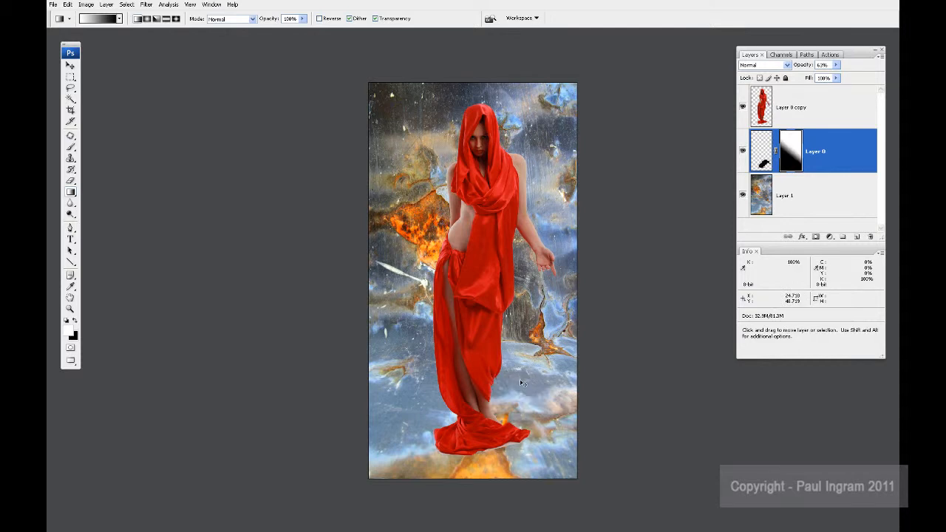
{"action": "key", "text": "ctrl+z"}
Step: Fade the shadow's far end with a diagonal black-to-white gradient on Layer 0's mask, and set the layer's opacity to 71%
{"action": "key", "text": "x"}
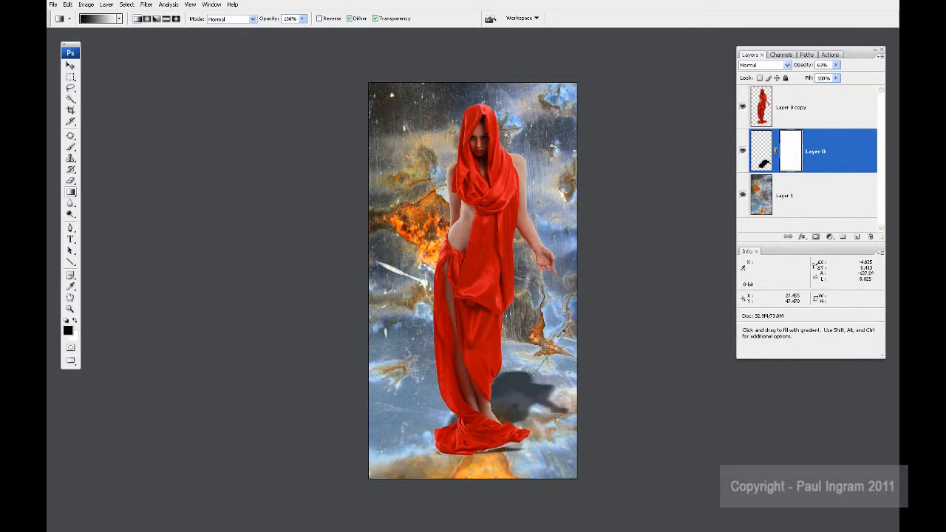
{"action": "left_click_drag", "start_coordinate": [566, 328], "coordinate": [520, 388]}
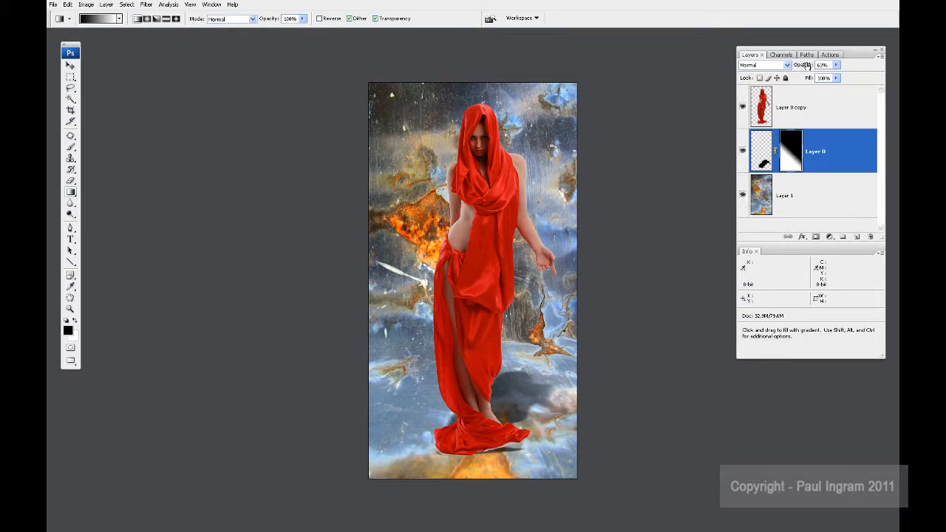
{"action": "left_click_drag", "start_coordinate": [807, 68], "coordinate": [815, 67]}
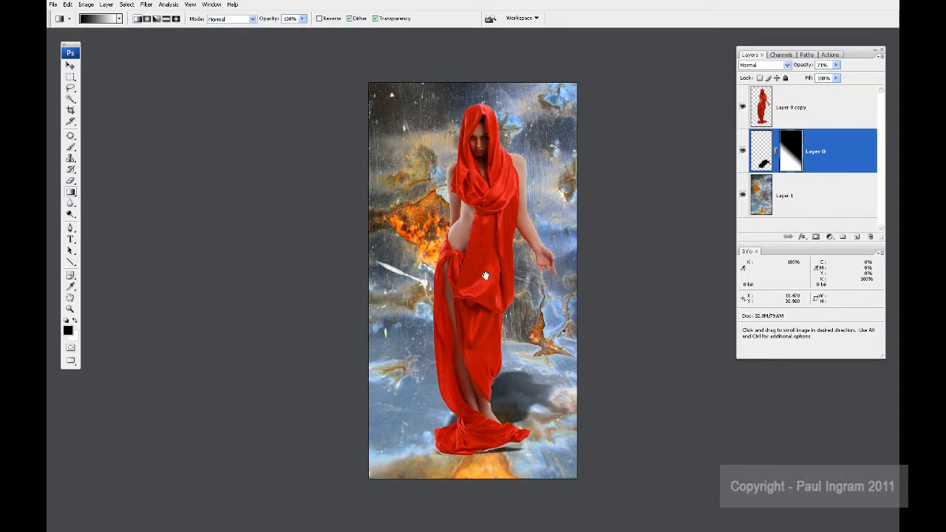
Step: Add a Curves adjustment layer above Layer 0 copy, using that layer as its clipping mask
{"action": "left_click_drag", "start_coordinate": [481, 276], "coordinate": [450, 275]}
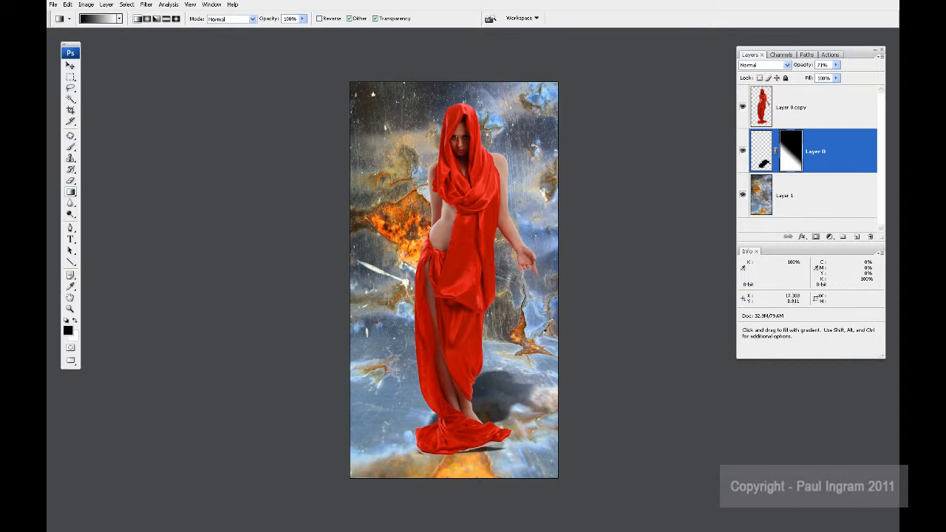
{"action": "left_click", "coordinate": [817, 103]}
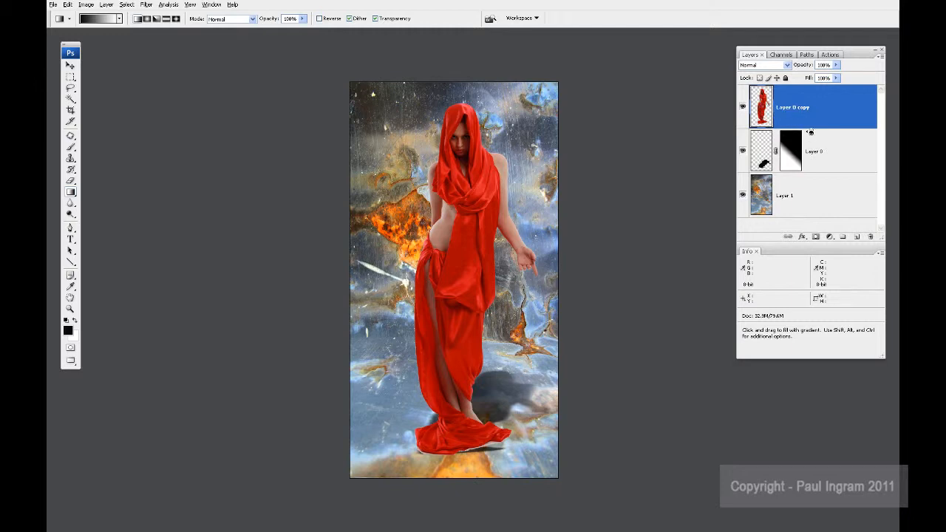
{"action": "left_click", "coordinate": [829, 236]}
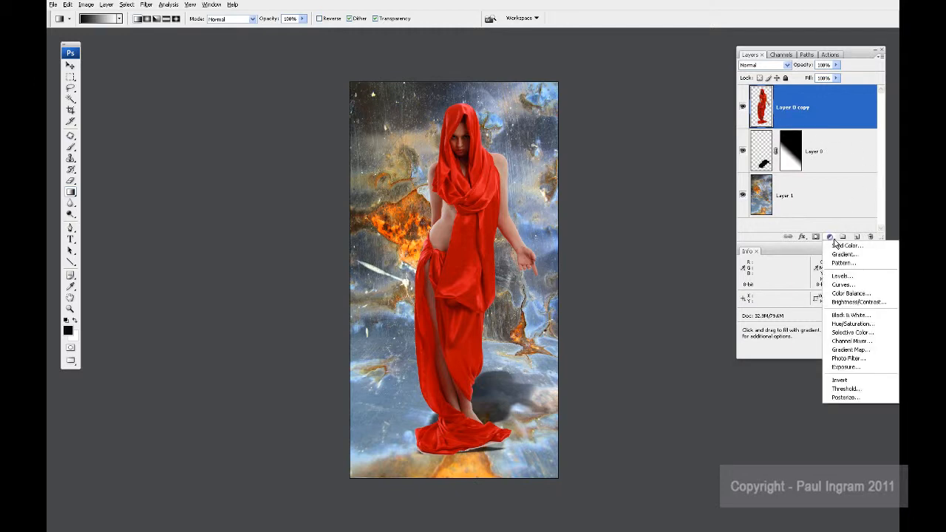
{"action": "left_click", "coordinate": [843, 286], "text": "alt"}
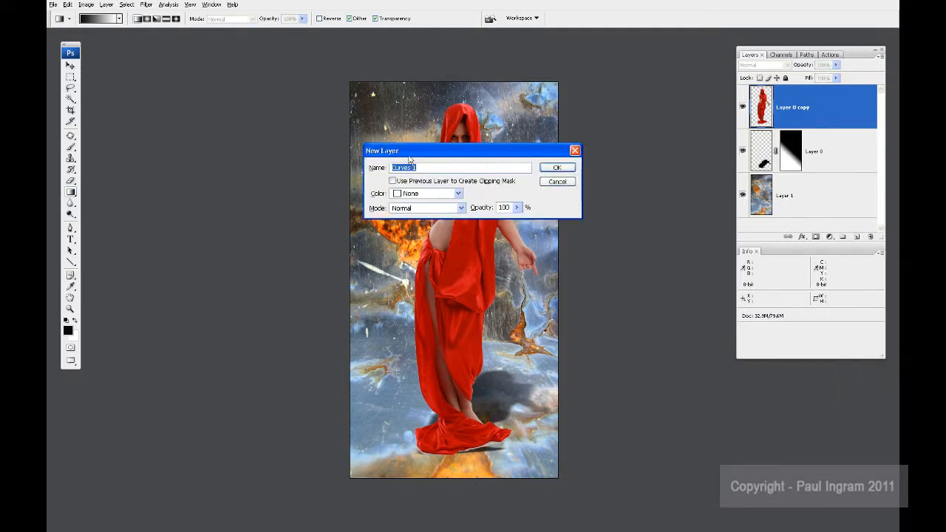
{"action": "left_click_drag", "start_coordinate": [410, 158], "coordinate": [194, 105]}
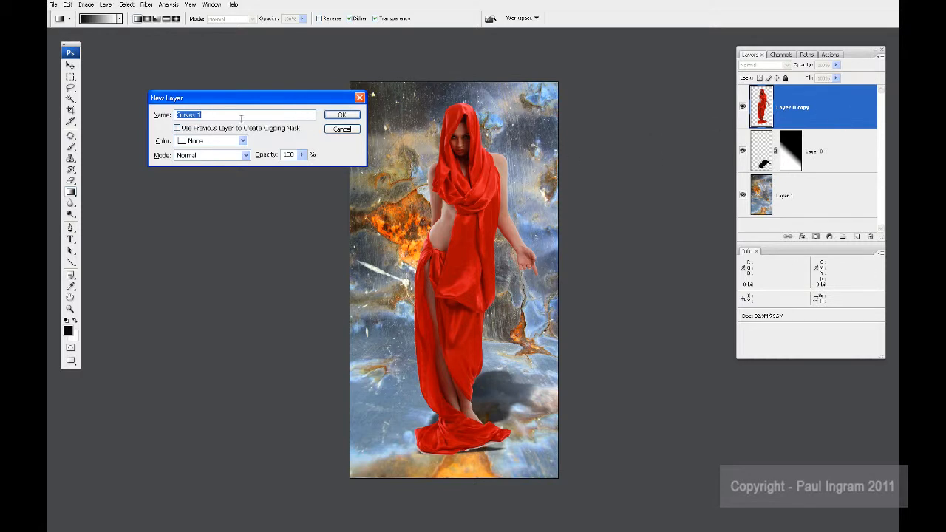
{"action": "left_click", "coordinate": [178, 128]}
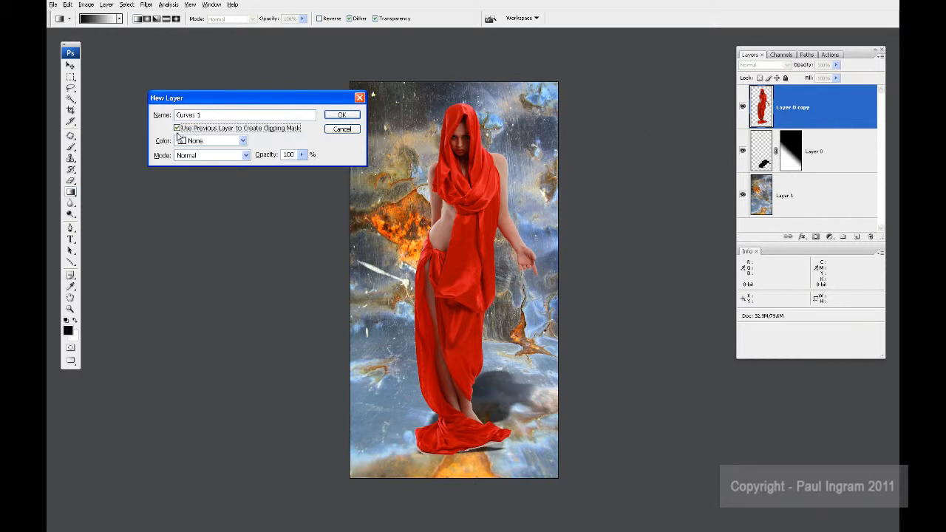
{"action": "left_click", "coordinate": [348, 117]}
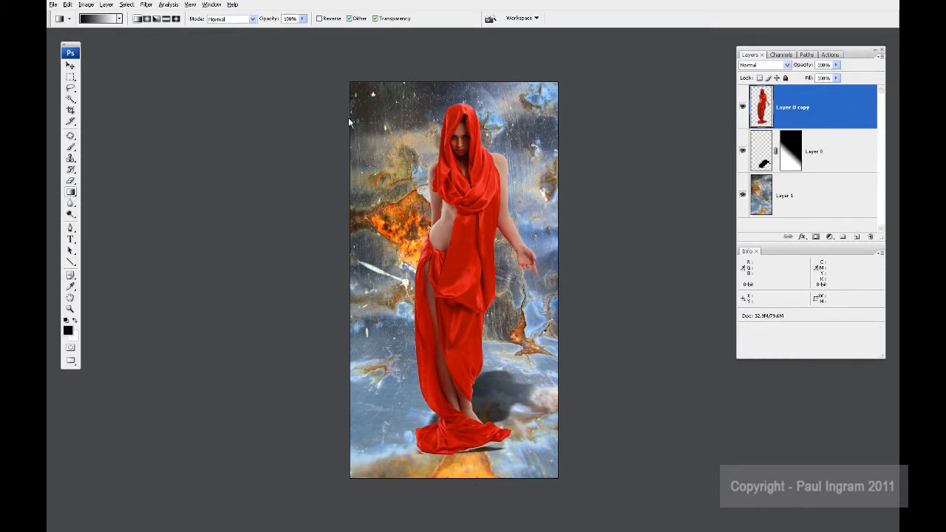
Step: Brighten the woman with a curve point at input 72, output 105, and invert the Curves 1 mask to black
{"action": "left_click_drag", "start_coordinate": [739, 107], "coordinate": [264, 48]}
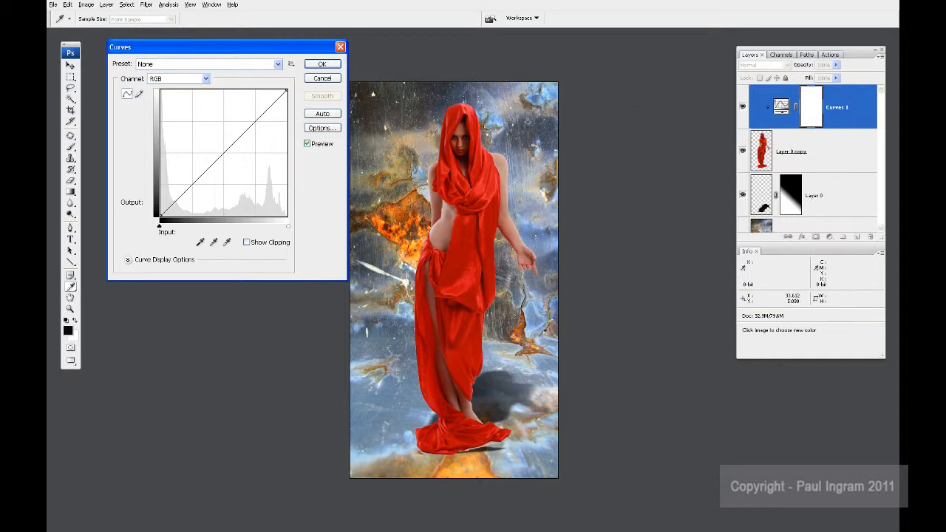
{"action": "left_click", "coordinate": [454, 146]}
{"action": "left_click_drag", "start_coordinate": [197, 185], "coordinate": [196, 164]}
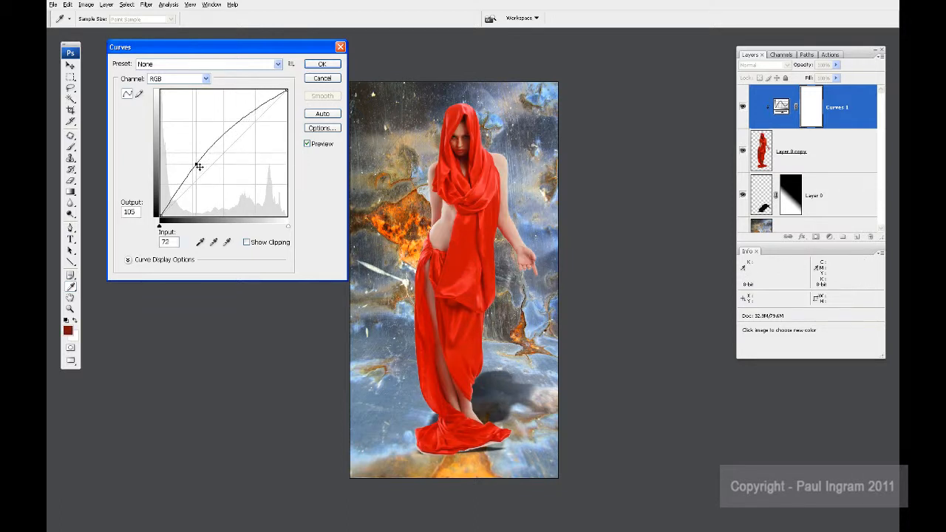
{"action": "left_click", "coordinate": [322, 78]}
{"action": "key", "text": "g"}
{"action": "key", "text": "d"}
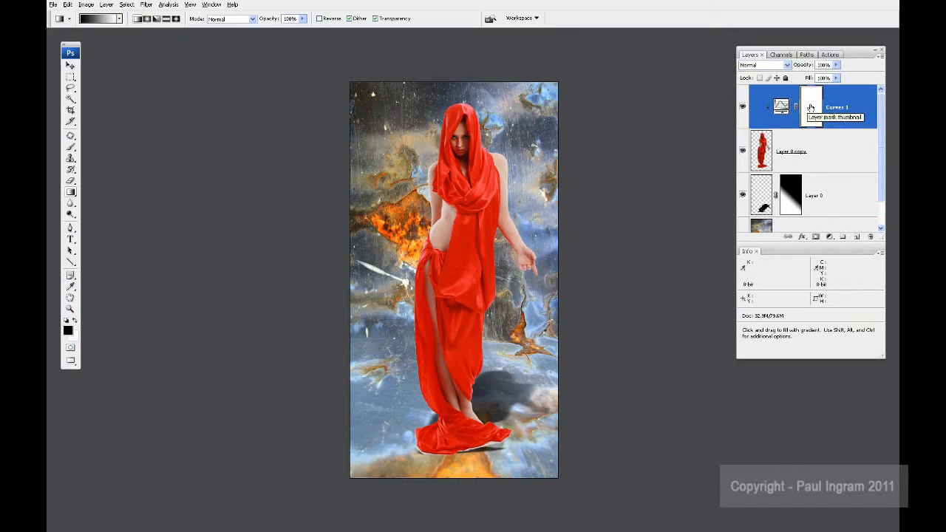
{"action": "key", "text": "ctrl+i"}
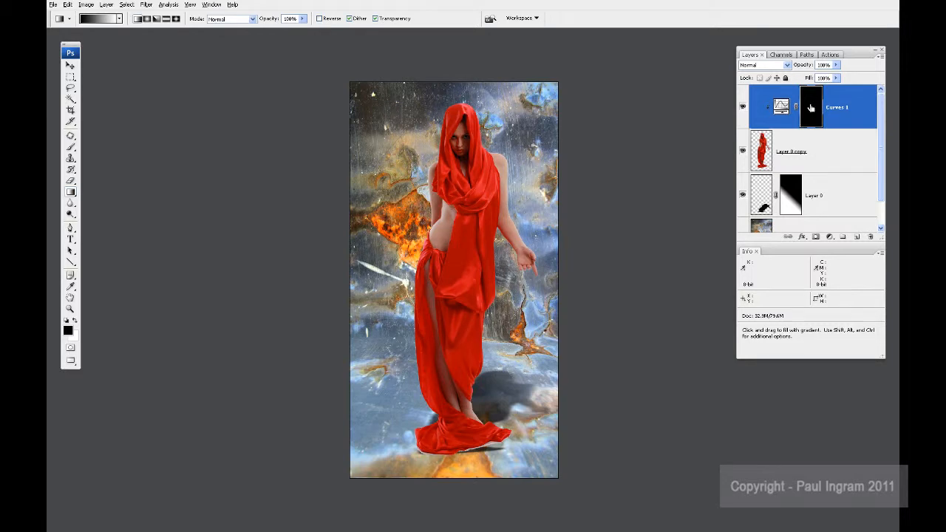
Step: Set up a soft-edged 125 px brush for painting on the Curves 1 mask over the woman's face
{"action": "key", "text": "ctrl+plus"}
{"action": "key", "text": "ctrl+plus"}
{"action": "key", "text": "ctrl+plus"}
{"action": "key", "text": "space"}
{"action": "left_click_drag", "start_coordinate": [521, 95], "coordinate": [453, 335]}
{"action": "left_click_drag", "start_coordinate": [424, 192], "coordinate": [446, 296]}
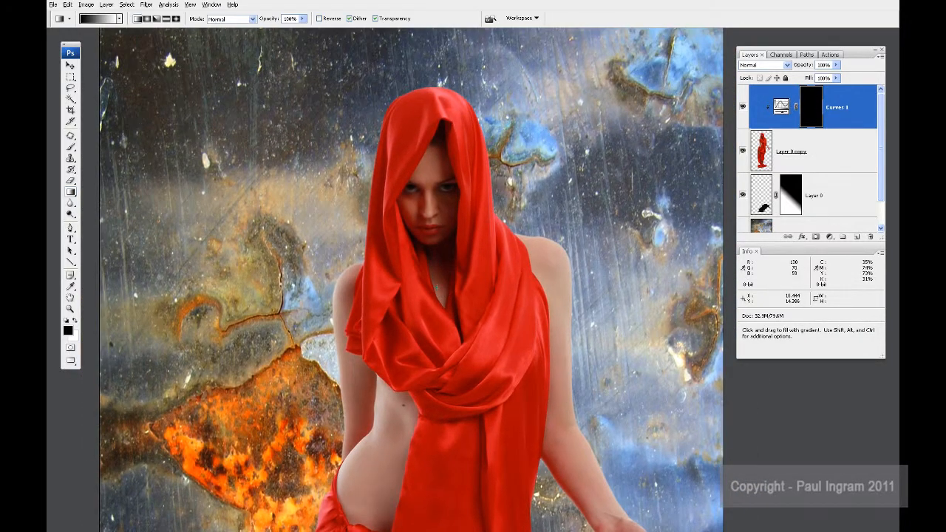
{"action": "key", "text": "b"}
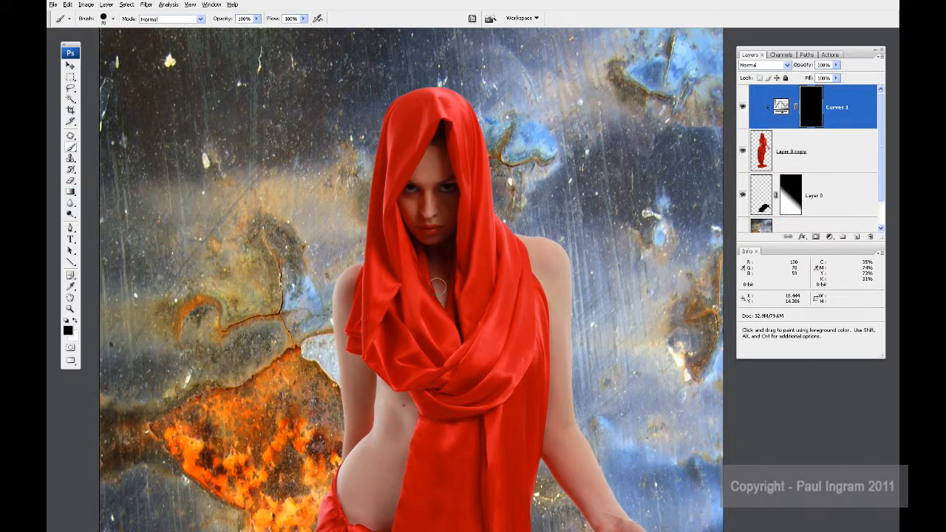
{"action": "key", "text": "bracketright"}
{"action": "key", "text": "bracketright"}
{"action": "key", "text": "bracketright"}
{"action": "right_click", "coordinate": [422, 194]}
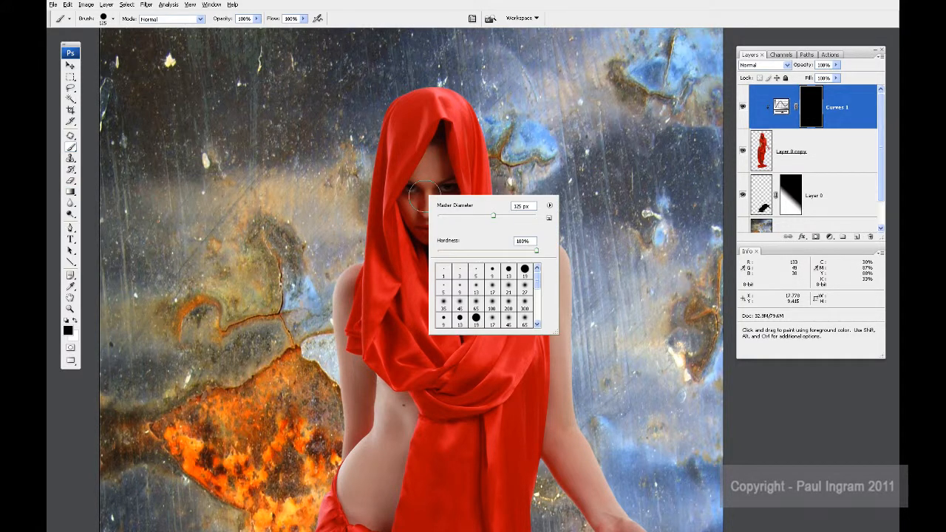
{"action": "left_click_drag", "start_coordinate": [537, 251], "coordinate": [438, 253]}
{"action": "left_click", "coordinate": [820, 105]}
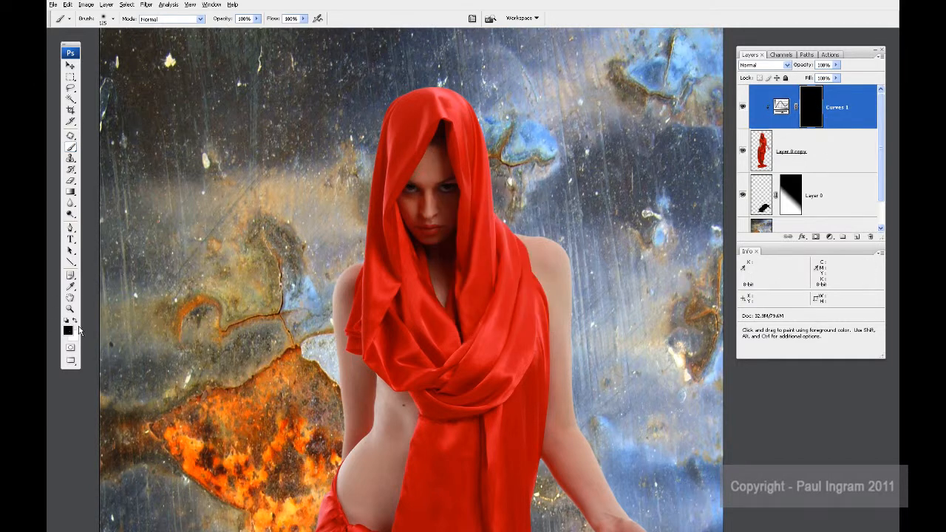
Step: Paint white over the woman's face and forehead on the Curves 1 mask to brighten them
{"action": "key", "text": "x"}
{"action": "mouse_move", "coordinate": [428, 194]}
{"action": "left_mouse_down"}
{"action": "mouse_move", "coordinate": [436, 158]}
{"action": "mouse_move", "coordinate": [414, 218]}
{"action": "mouse_move", "coordinate": [413, 202]}
{"action": "mouse_move", "coordinate": [425, 234]}
{"action": "mouse_move", "coordinate": [442, 219]}
{"action": "mouse_move", "coordinate": [443, 176]}
{"action": "mouse_move", "coordinate": [440, 212]}
{"action": "mouse_move", "coordinate": [453, 194]}
{"action": "mouse_move", "coordinate": [448, 215]}
{"action": "mouse_move", "coordinate": [423, 232]}
{"action": "left_mouse_up"}
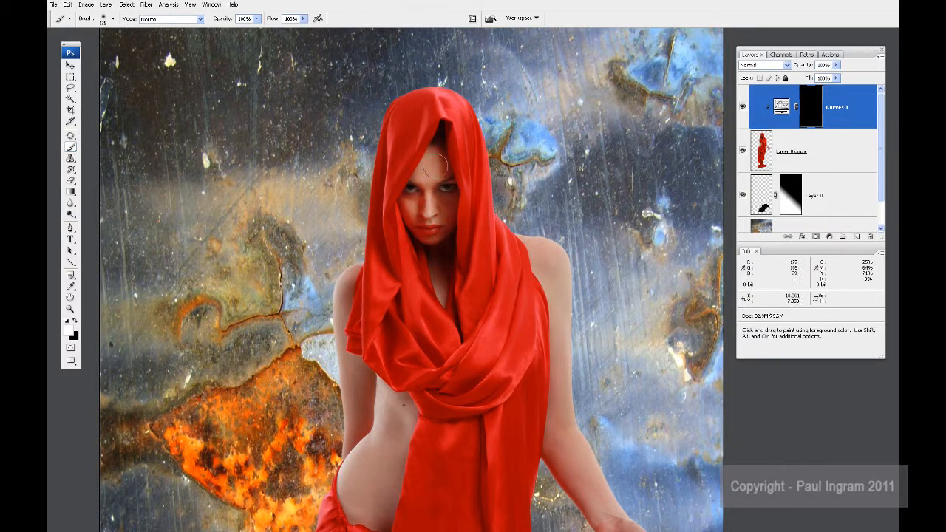
{"action": "mouse_move", "coordinate": [435, 165]}
{"action": "left_mouse_down"}
{"action": "mouse_move", "coordinate": [448, 184]}
{"action": "mouse_move", "coordinate": [441, 211]}
{"action": "mouse_move", "coordinate": [411, 189]}
{"action": "mouse_move", "coordinate": [440, 170]}
{"action": "left_mouse_up"}
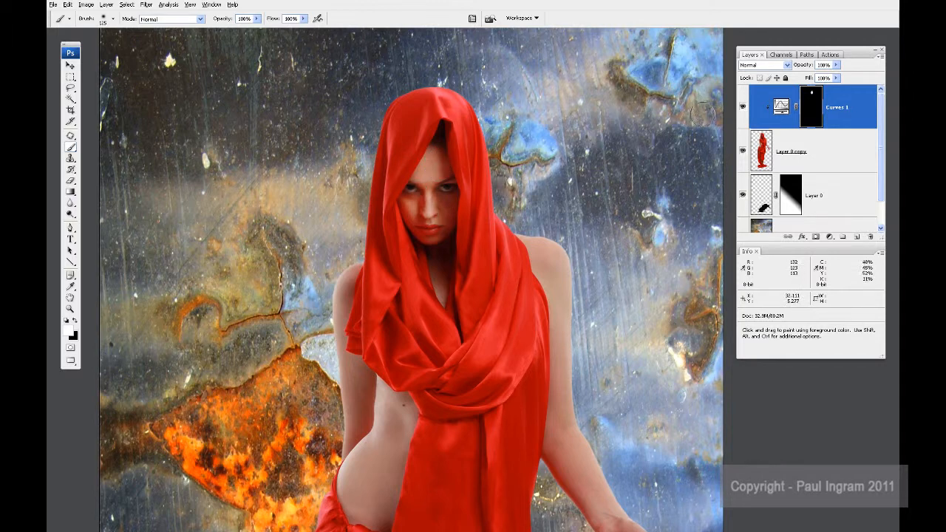
Step: Compare the face with and without the Curves 1 adjustment and review the whole composite
{"action": "left_click", "coordinate": [742, 107]}
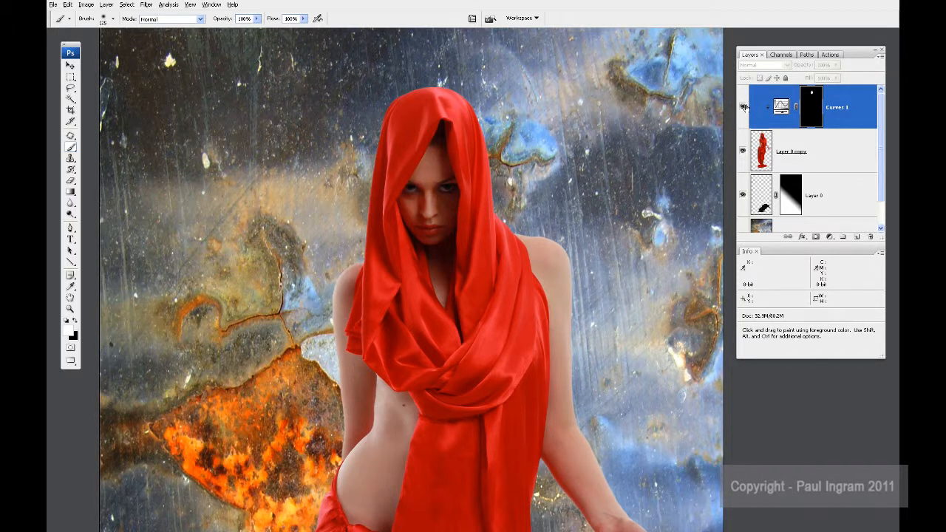
{"action": "left_click", "coordinate": [744, 108]}
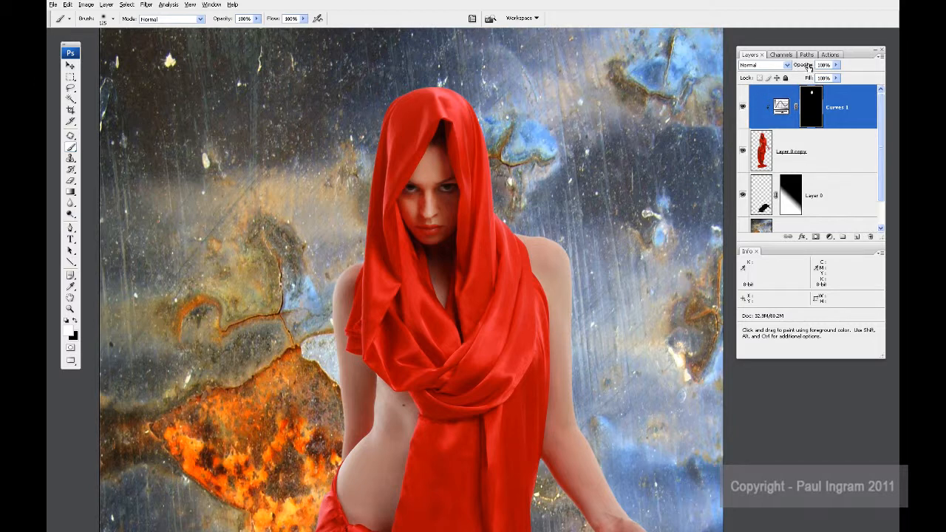
{"action": "mouse_move", "coordinate": [809, 67]}
{"action": "left_mouse_down"}
{"action": "mouse_move", "coordinate": [790, 66]}
{"action": "mouse_move", "coordinate": [812, 68]}
{"action": "left_mouse_up"}
{"action": "key", "text": "ctrl+0"}
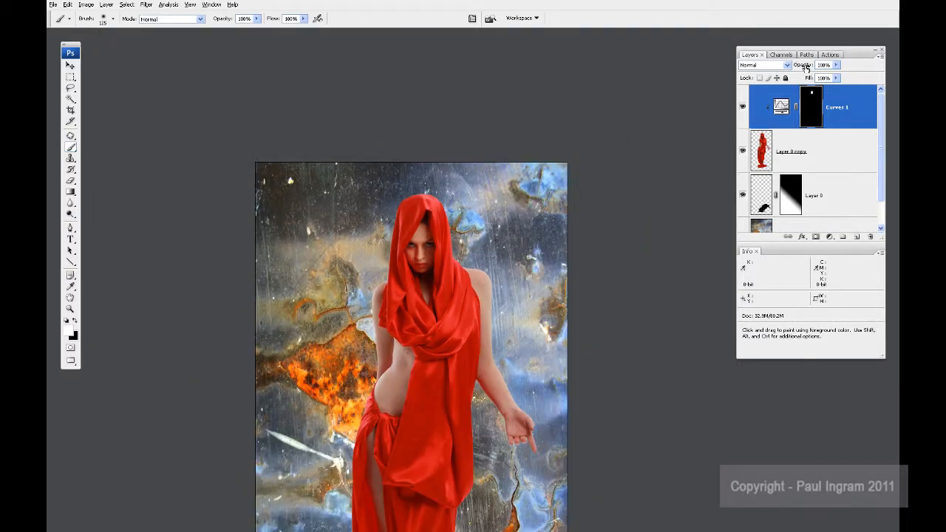
{"action": "left_click_drag", "start_coordinate": [491, 279], "coordinate": [470, 288]}
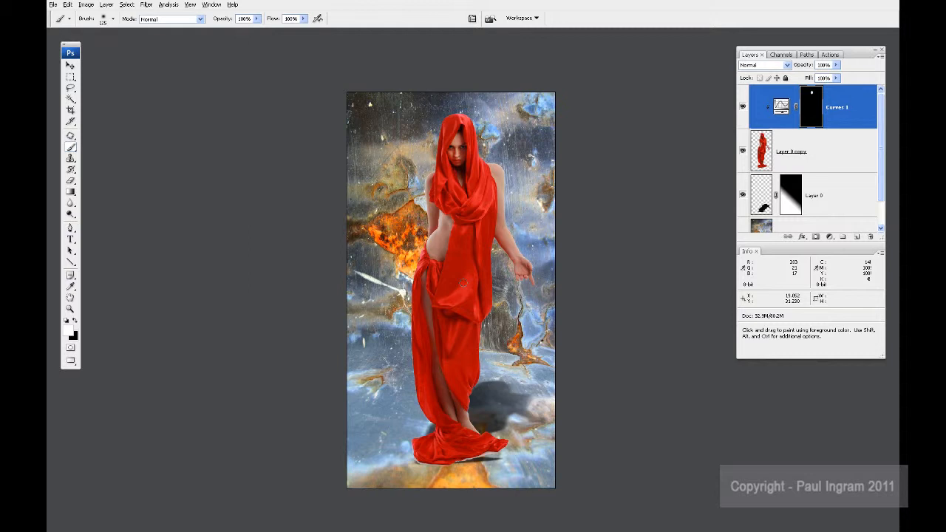
Step: Add a white layer mask to the woman's layer, Layer 0 copy, and make black the foreground colour
{"action": "key", "text": "z"}
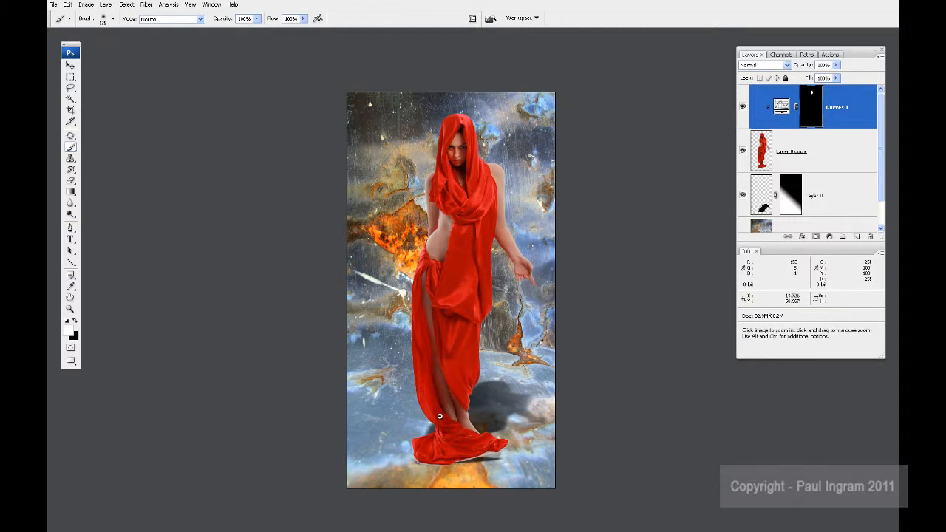
{"action": "left_click", "coordinate": [510, 471]}
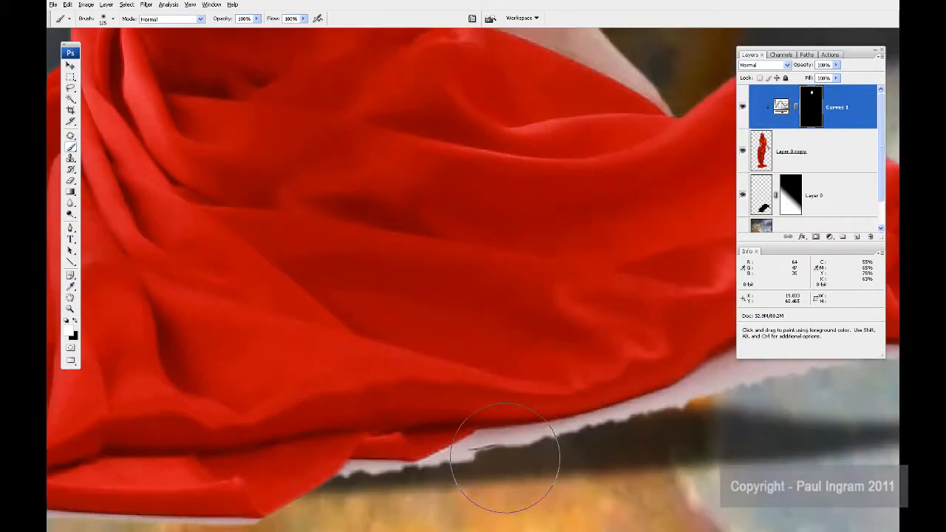
{"action": "mouse_move", "coordinate": [501, 461]}
{"action": "left_mouse_down"}
{"action": "mouse_move", "coordinate": [428, 416]}
{"action": "mouse_move", "coordinate": [376, 402]}
{"action": "left_mouse_up"}
{"action": "key", "text": "ctrl+minus"}
{"action": "key", "text": "ctrl+minus"}
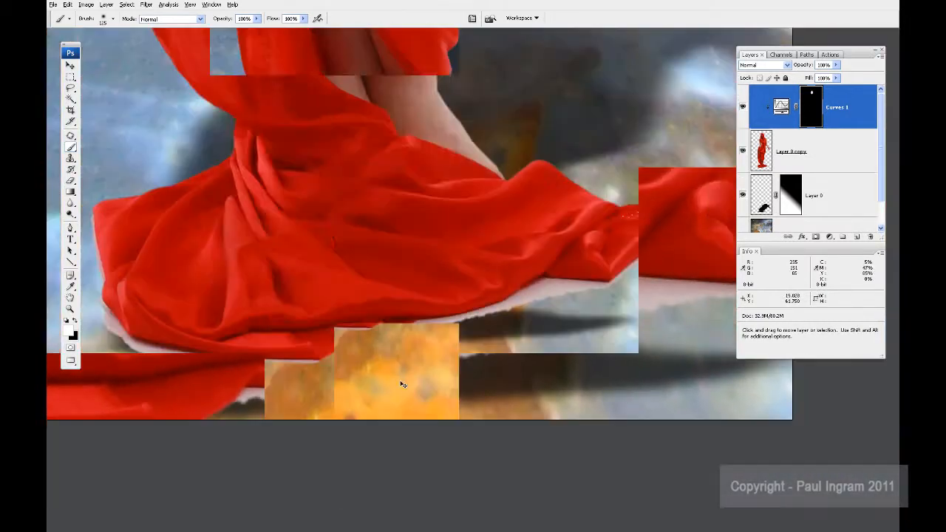
{"action": "left_click_drag", "start_coordinate": [476, 284], "coordinate": [491, 324]}
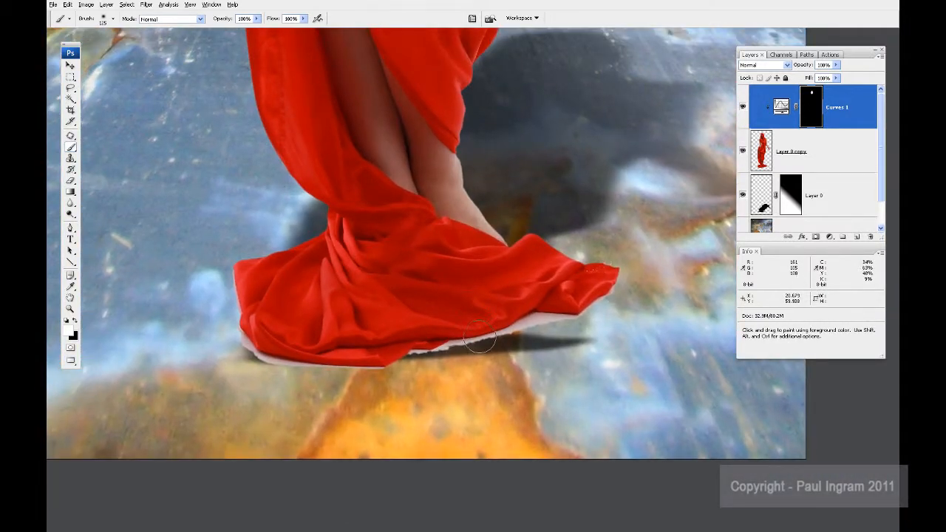
{"action": "left_click", "coordinate": [819, 151]}
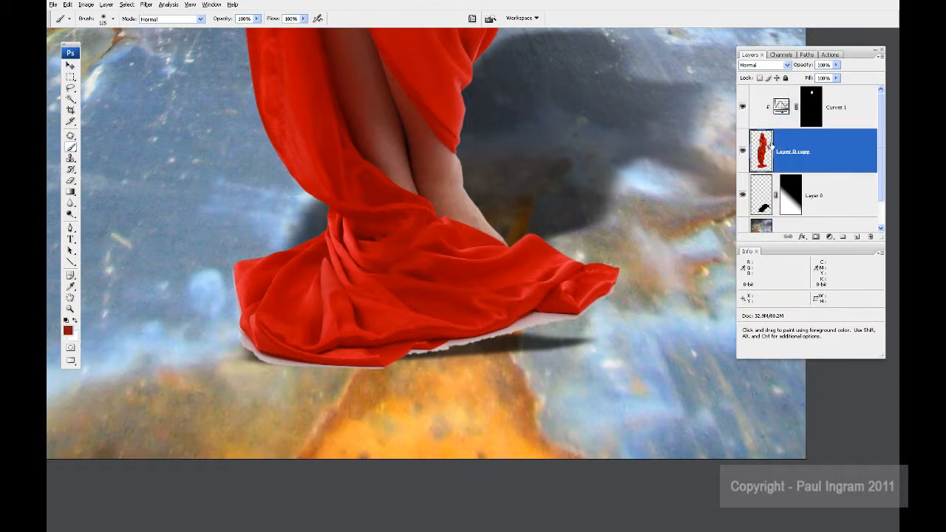
{"action": "left_click", "coordinate": [816, 236]}
{"action": "key", "text": "x"}
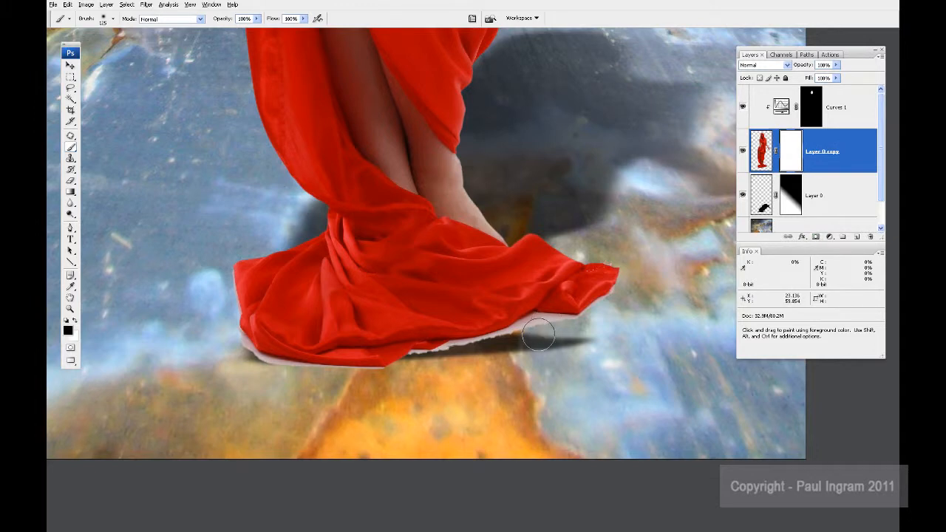
Step: Paint black with a smaller brush on the Layer 0 copy mask to hide the pale fringe beneath the hem beside the narrow floor shadow
{"action": "key", "text": "bracketleft"}
{"action": "key", "text": "bracketleft"}
{"action": "key", "text": "bracketleft"}
{"action": "key", "text": "bracketleft"}
{"action": "key", "text": "bracketleft"}
{"action": "key", "text": "bracketleft"}
{"action": "key", "text": "bracketleft"}
{"action": "key", "text": "bracketleft"}
{"action": "mouse_move", "coordinate": [533, 322]}
{"action": "left_mouse_down"}
{"action": "mouse_move", "coordinate": [580, 322]}
{"action": "mouse_move", "coordinate": [481, 340]}
{"action": "mouse_move", "coordinate": [505, 336]}
{"action": "left_mouse_up"}
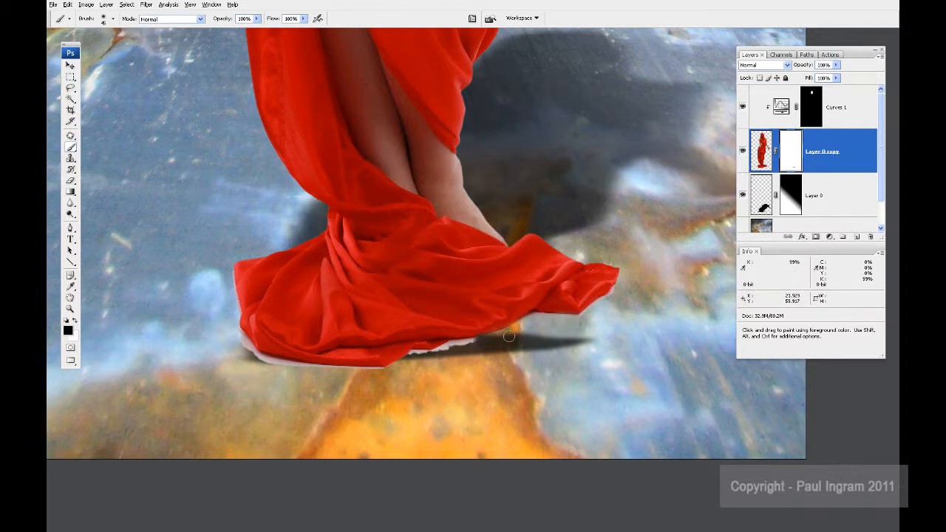
{"action": "key", "text": "ctrl+minus"}
{"action": "key", "text": "ctrl+minus"}
{"action": "key", "text": "ctrl+minus"}
{"action": "key", "text": "ctrl+minus"}
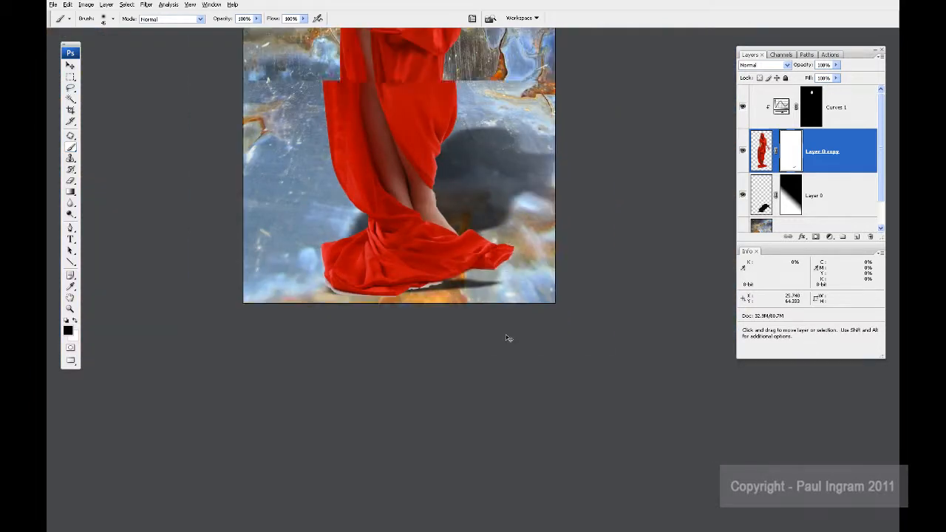